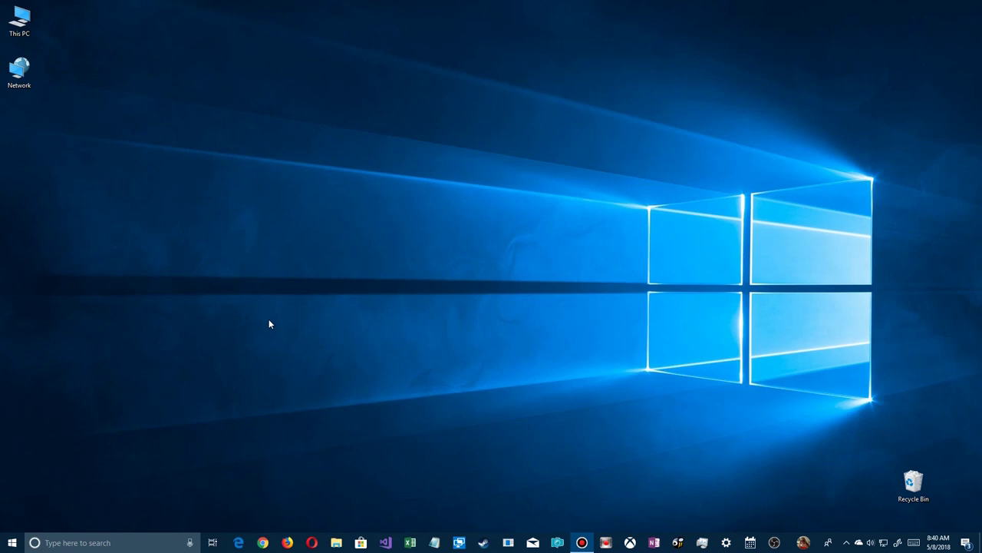
- Open the Microsoft Store, search for "city art" and show the City Art Search app page
left_click(361, 542)
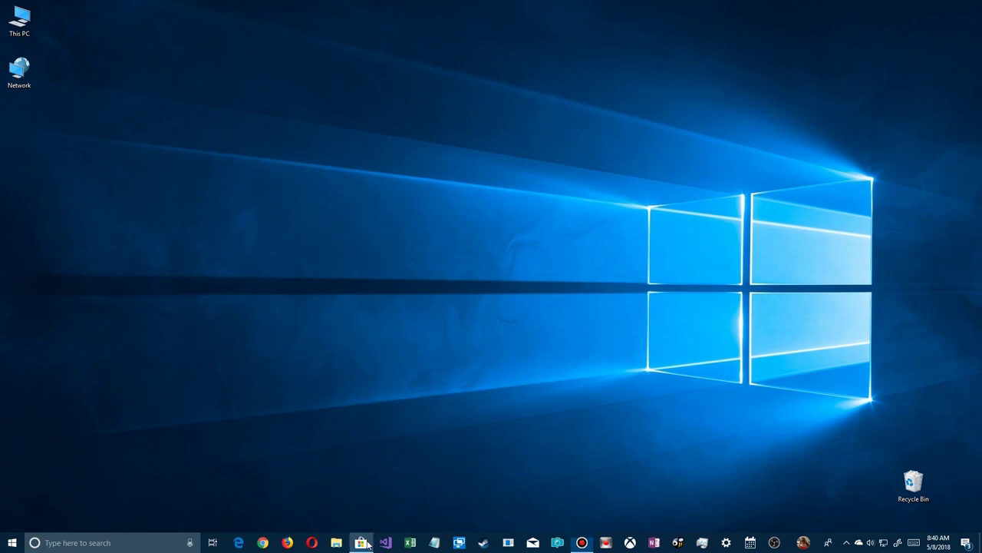
left_click(537, 40)
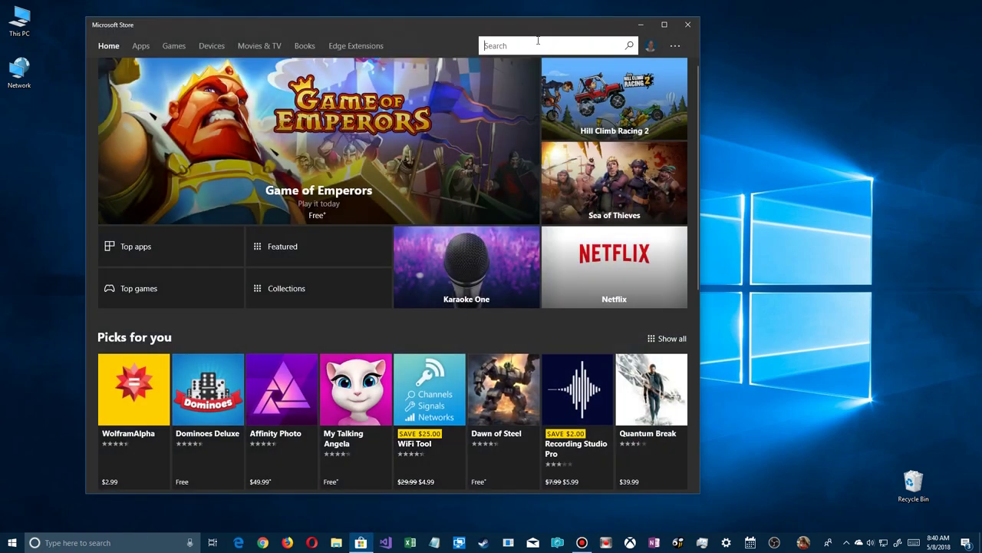
type("cit")
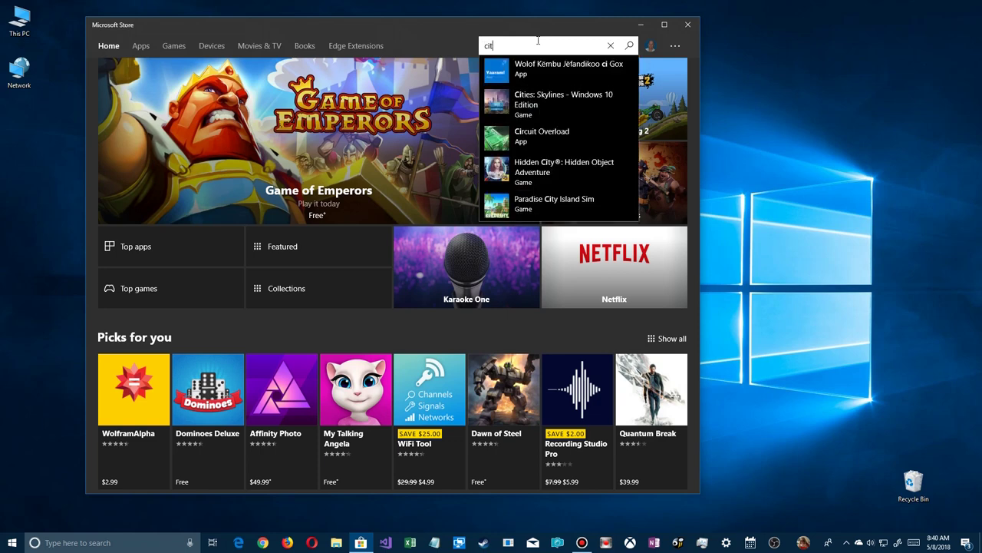
type("y art")
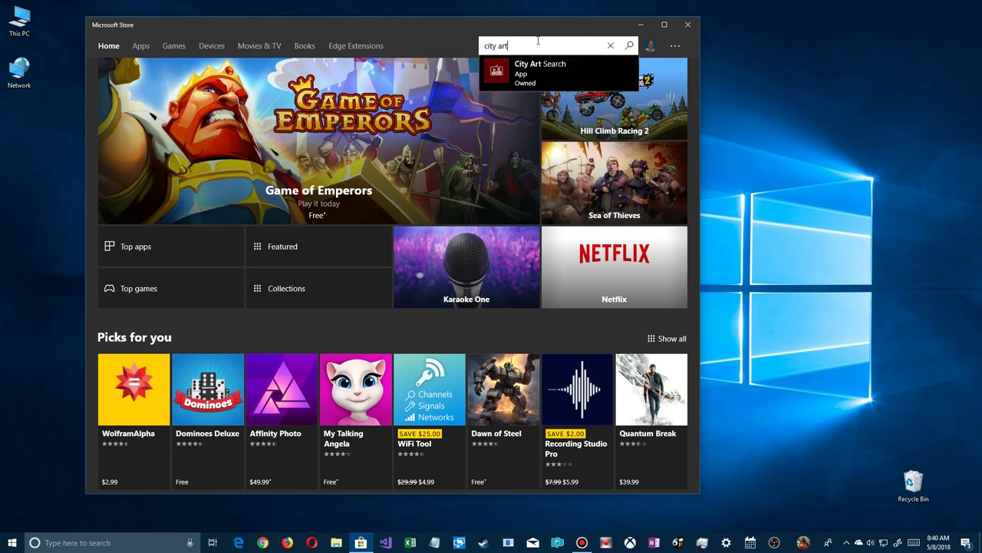
left_click(503, 82)
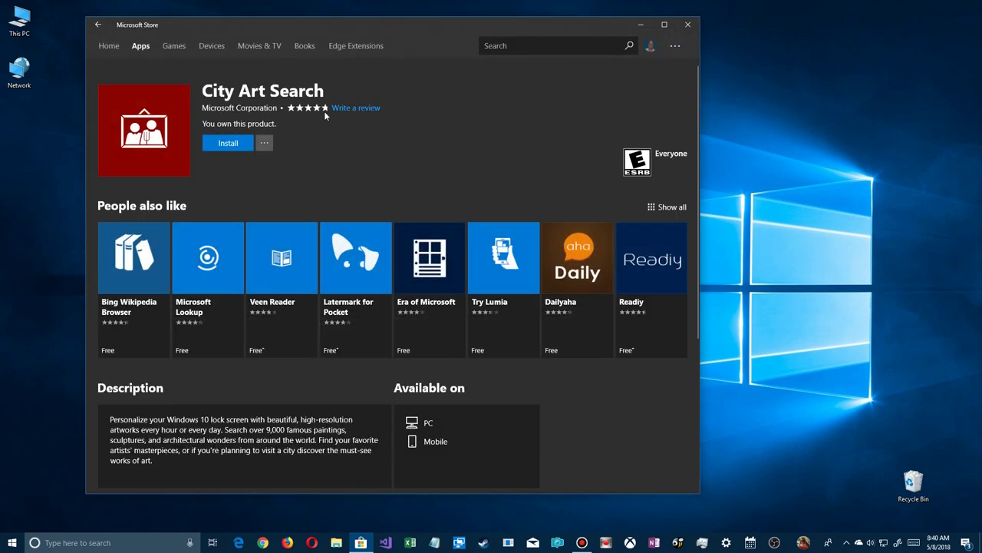
- Review the City Art Search description and features, install the app and pin it to Start
scroll(336, 179, "down", 8)
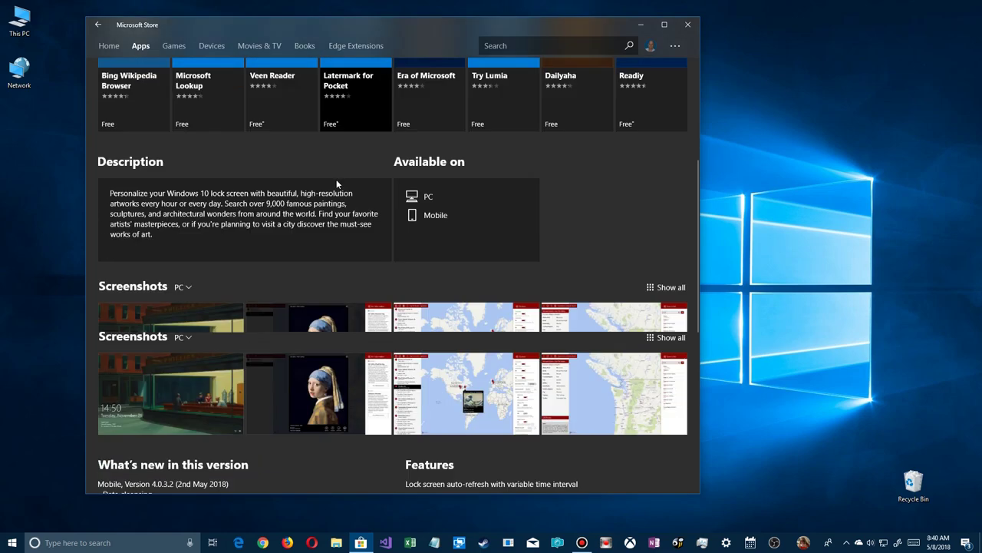
scroll(320, 232, "up", 3)
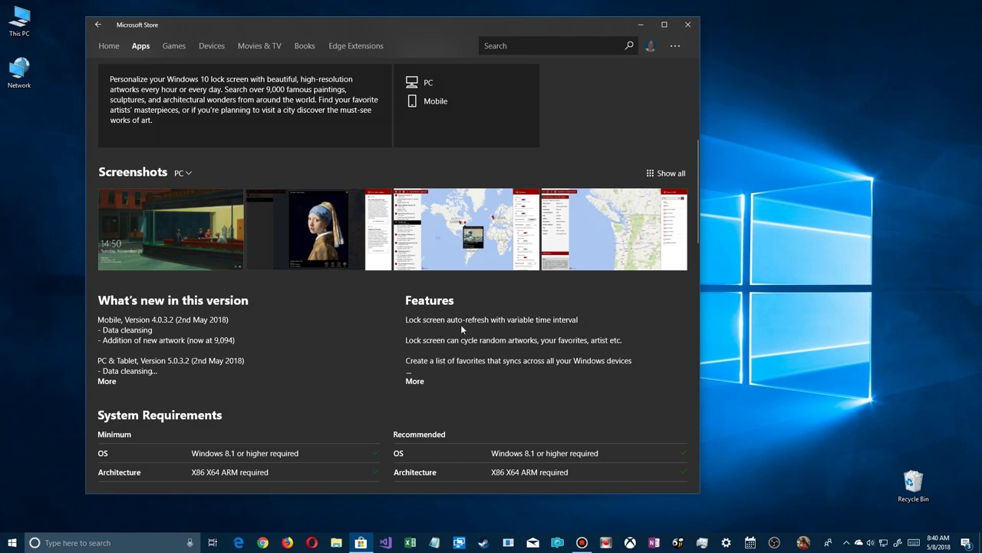
scroll(386, 120, "up", 3)
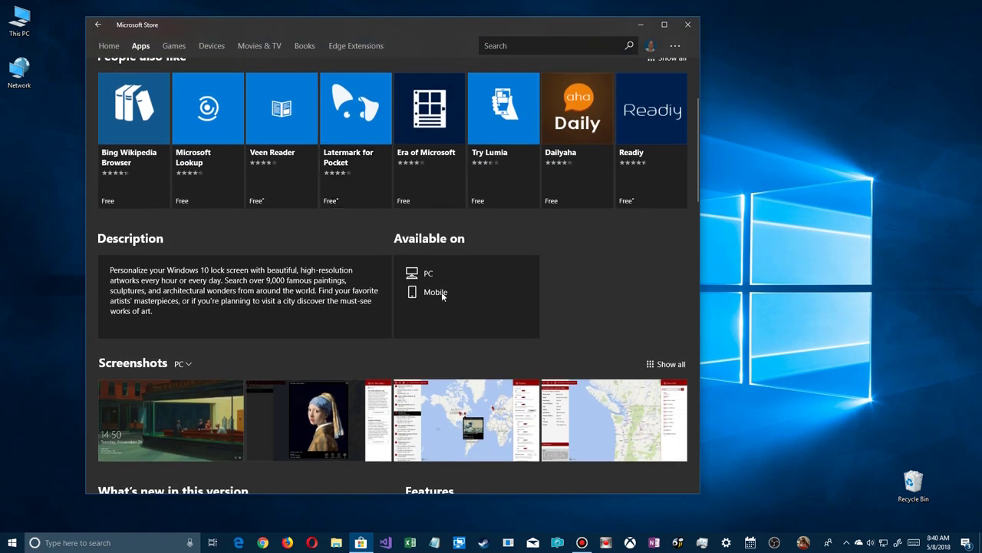
scroll(456, 289, "up", 2)
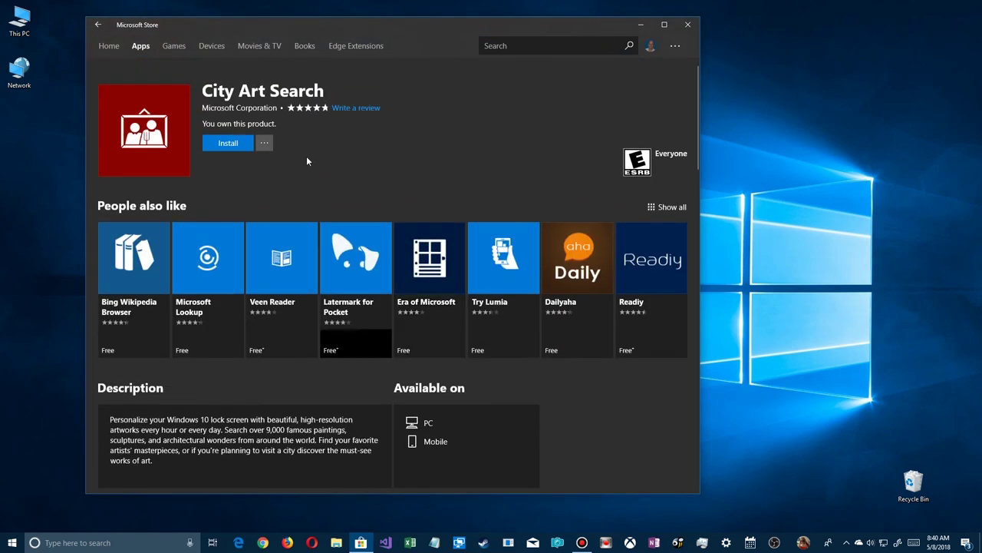
left_click(236, 147)
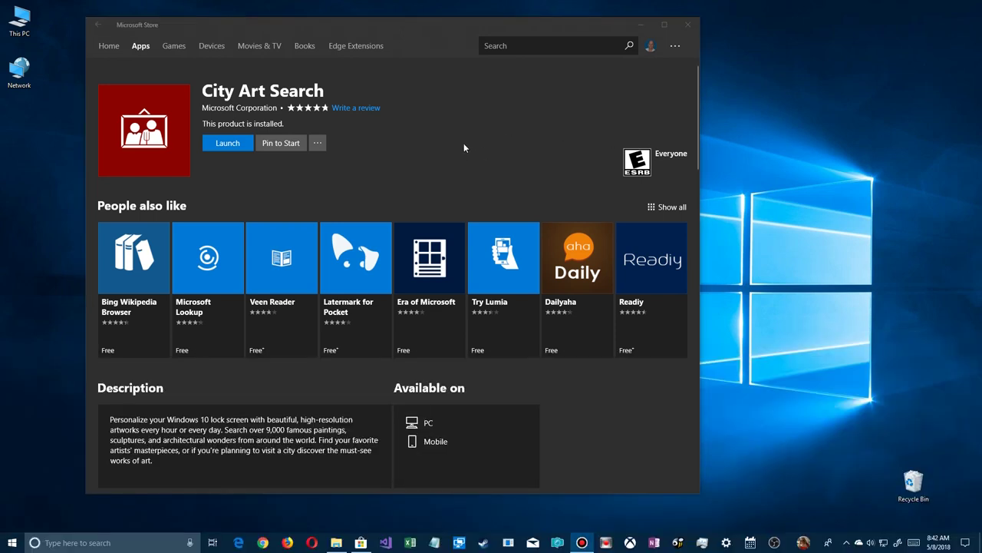
left_click(280, 146)
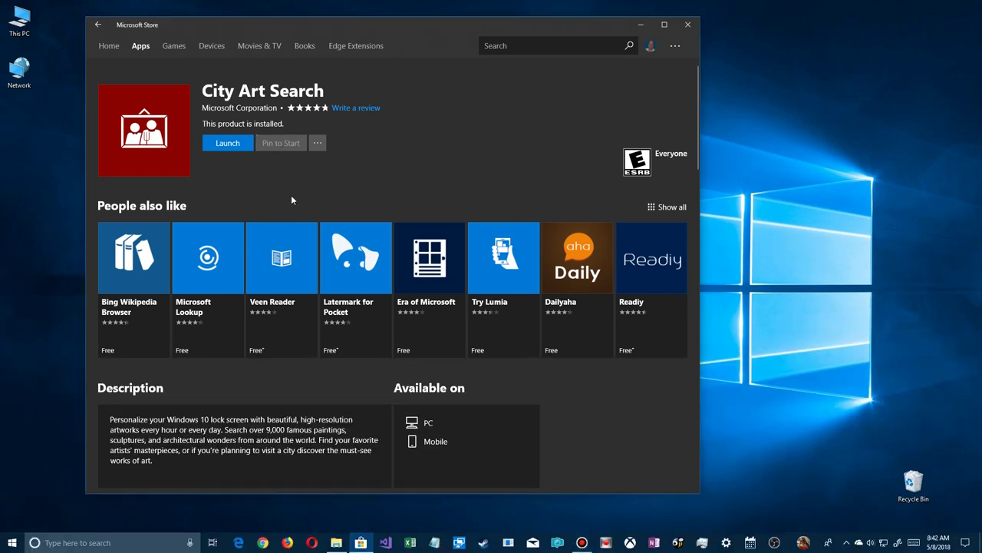
- Launch City Art Search, allowing precise location access and declining periodic lock screen artwork updates, and leave the options closed
left_click(226, 143)
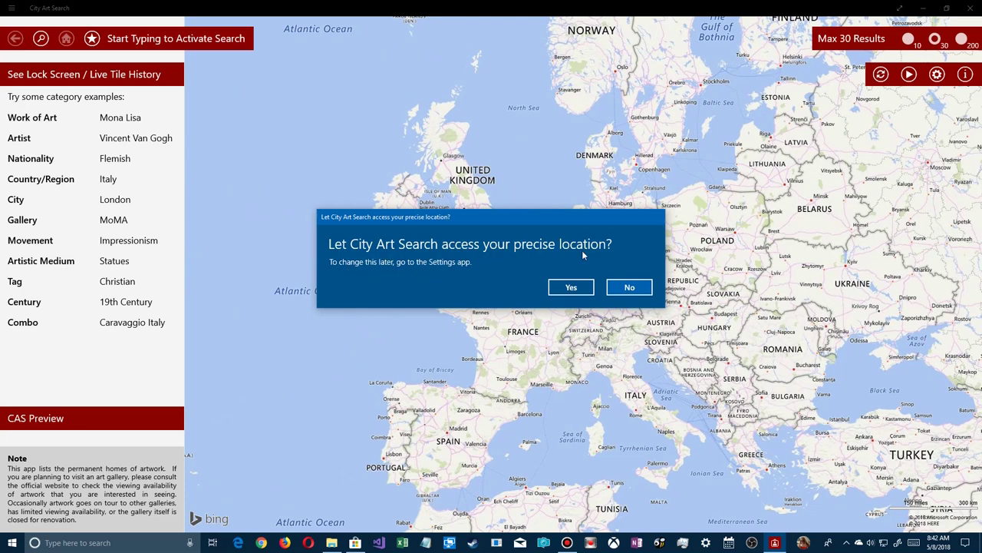
left_click(570, 288)
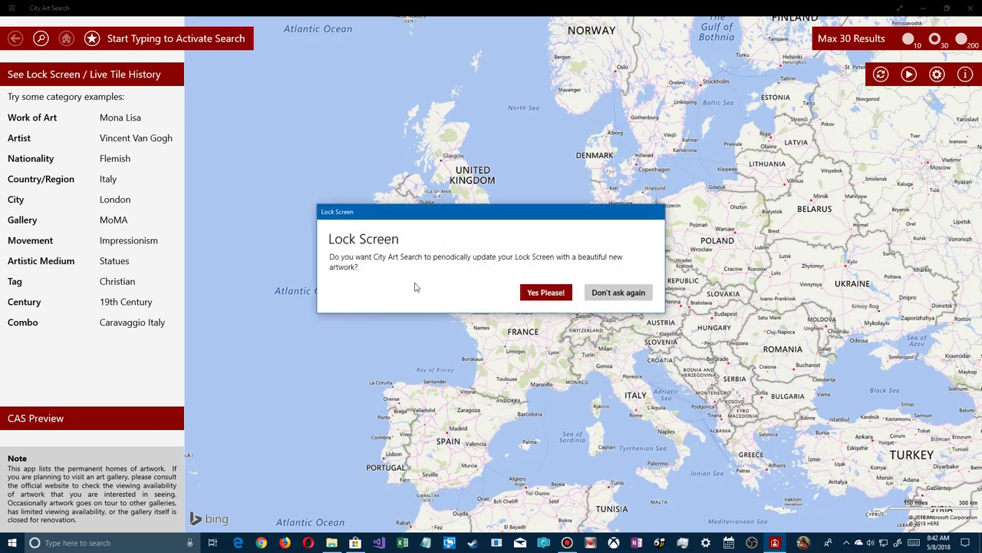
left_click(614, 294)
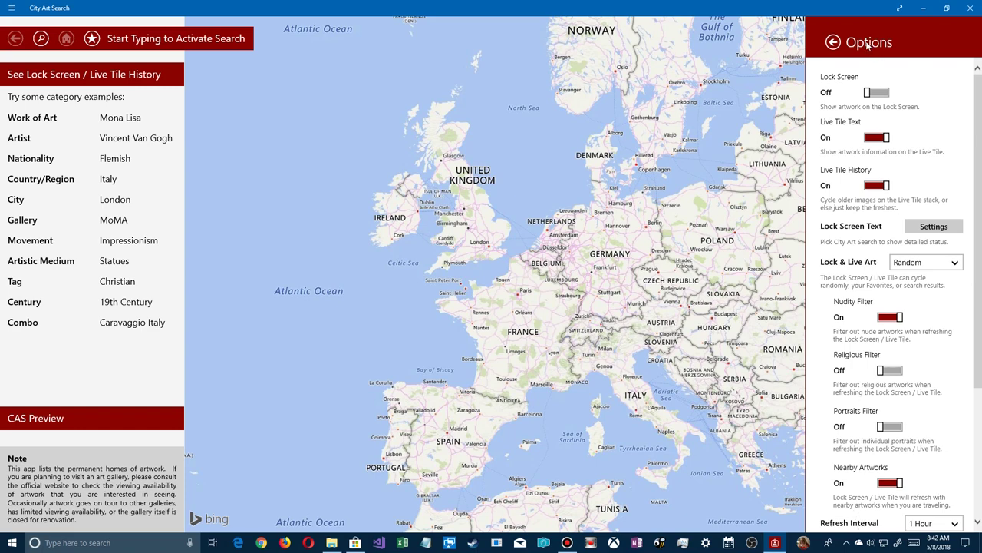
left_click(832, 43)
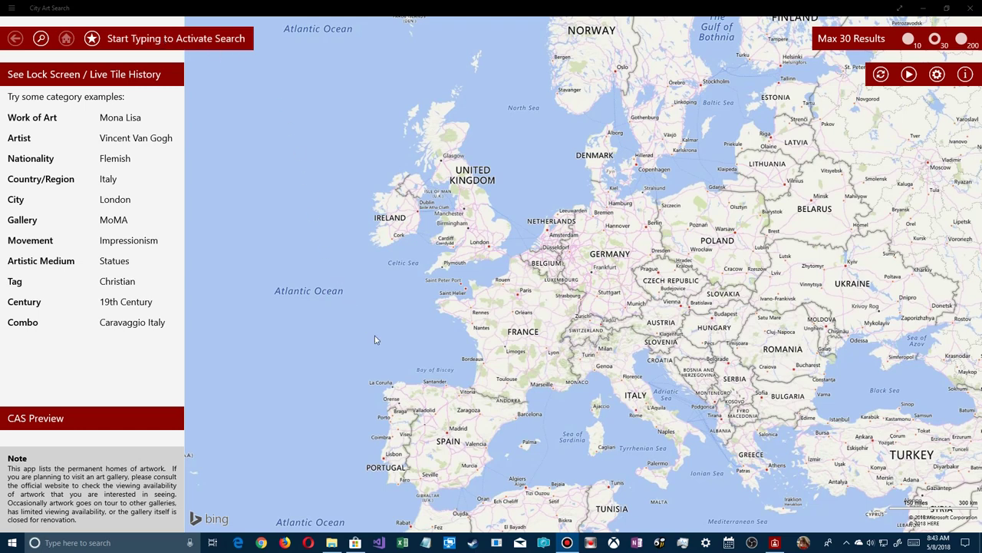
- Try to run an art search for the partial term "VAn go"
left_click(159, 41)
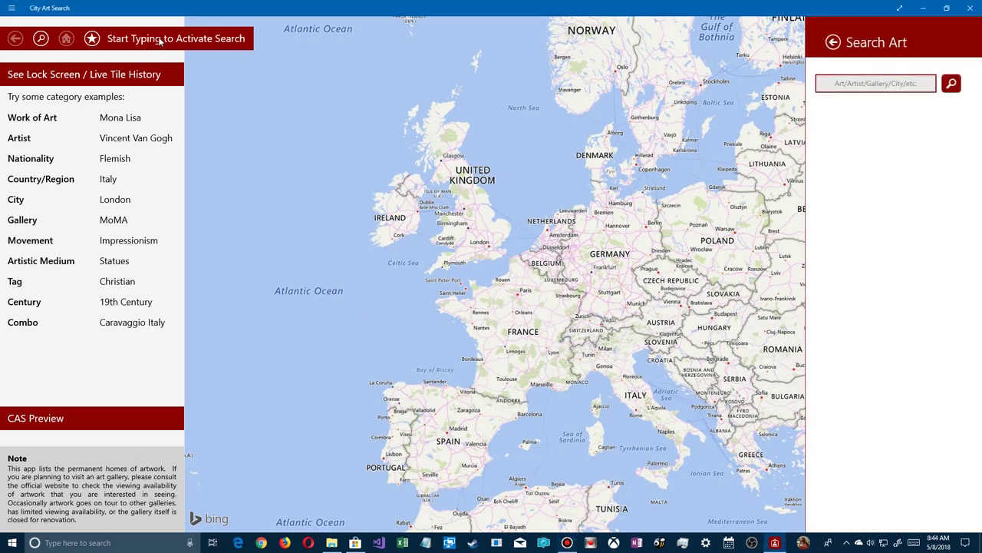
left_click(835, 86)
type("VAn")
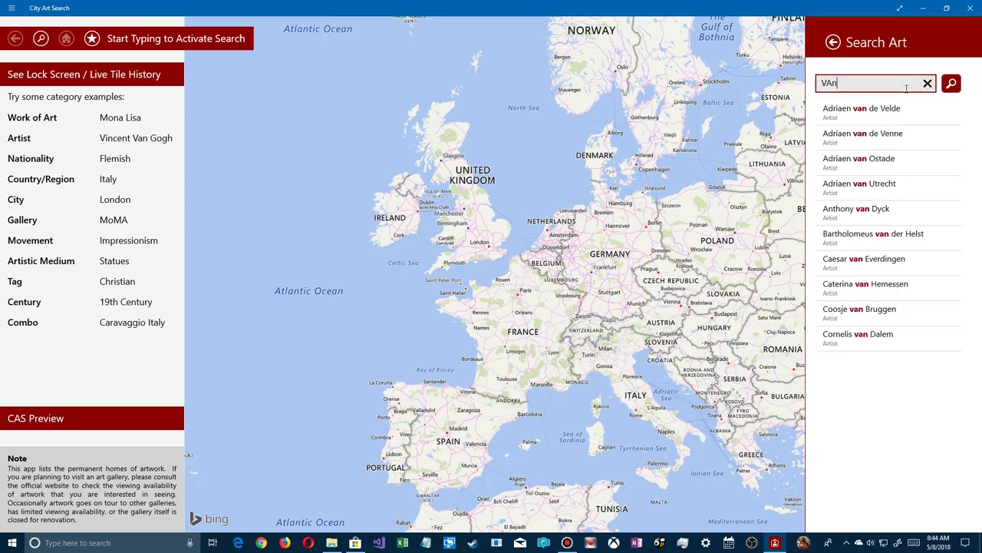
type(" go")
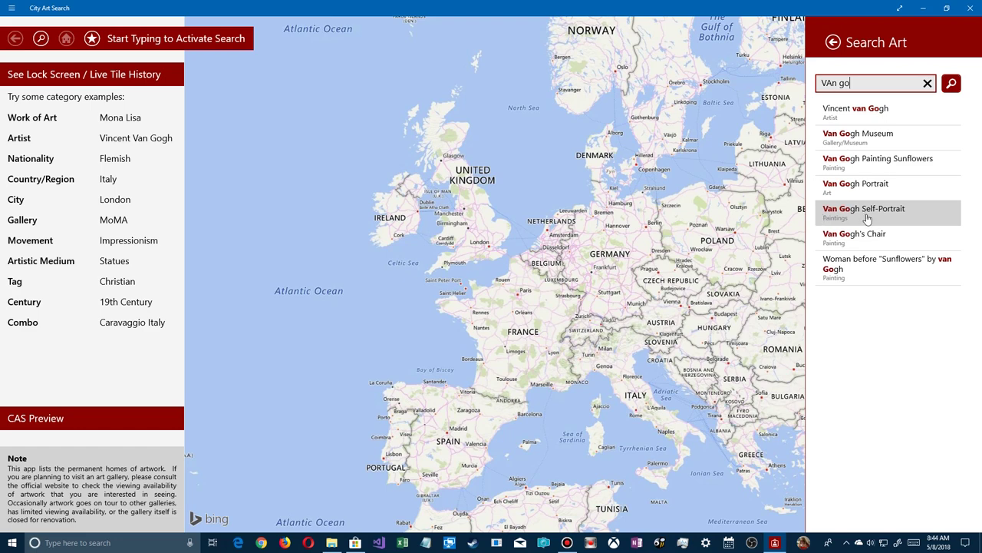
left_click(951, 85)
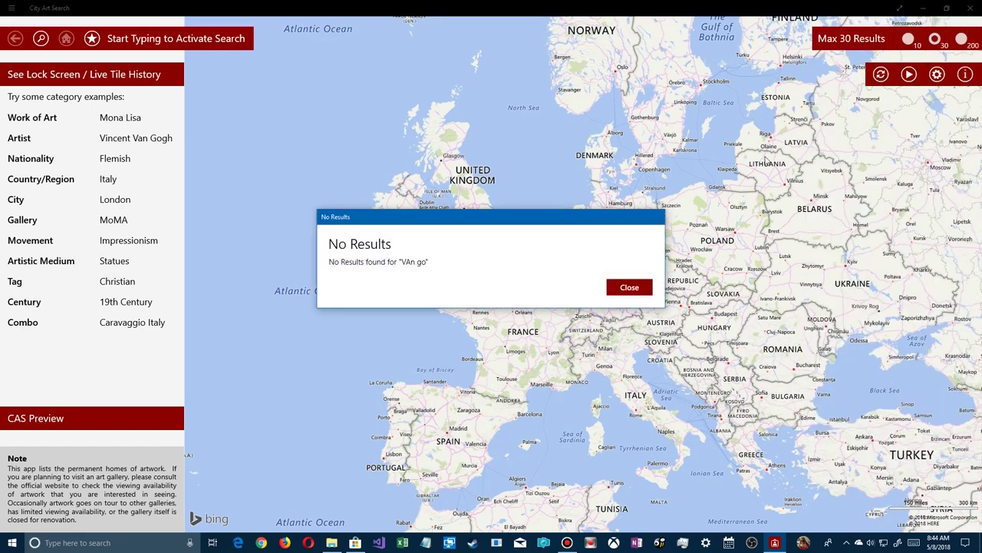
left_click(607, 290)
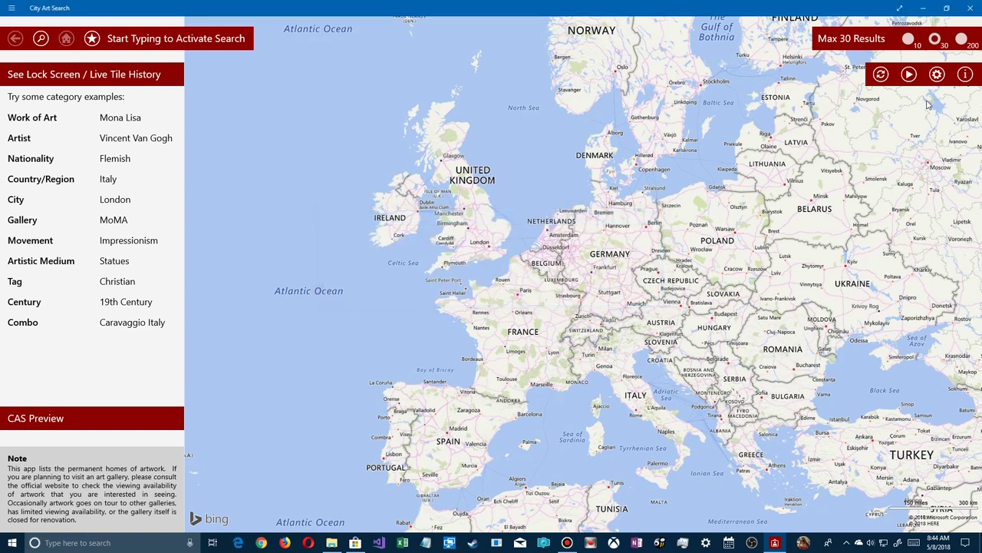
- Search the art for "van g" and choose the suggested artist Vincent van Gogh
left_click(192, 39)
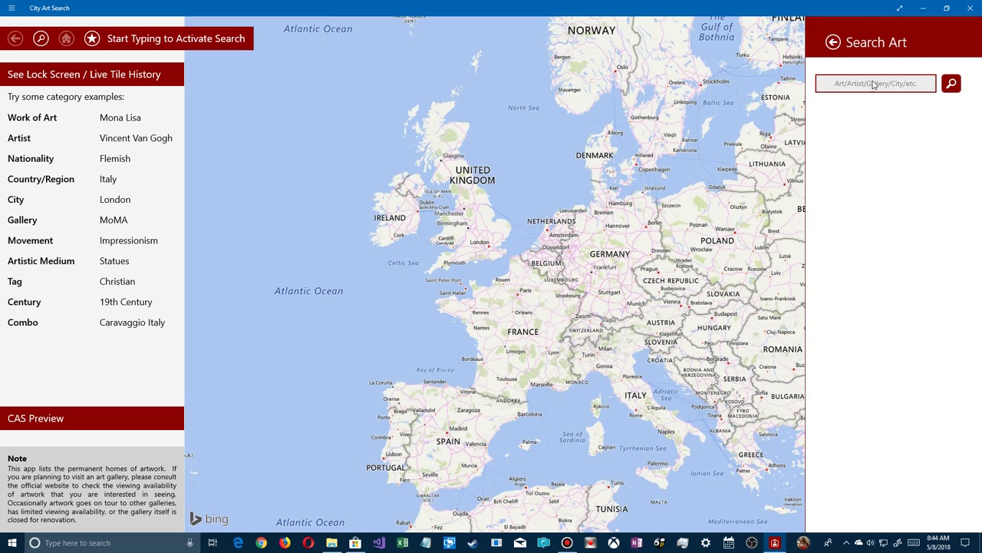
left_click(763, 83)
left_click(174, 46)
type("Va")
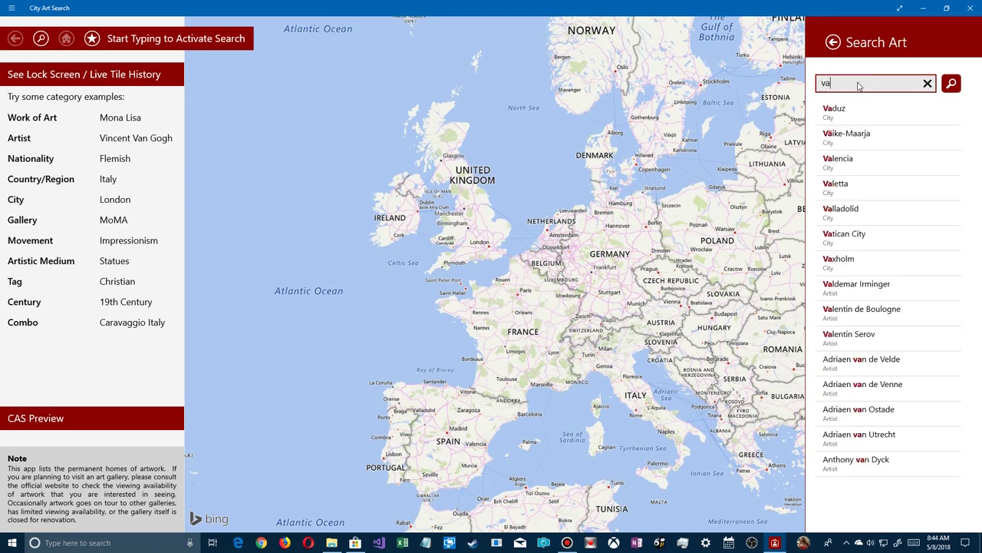
type("n")
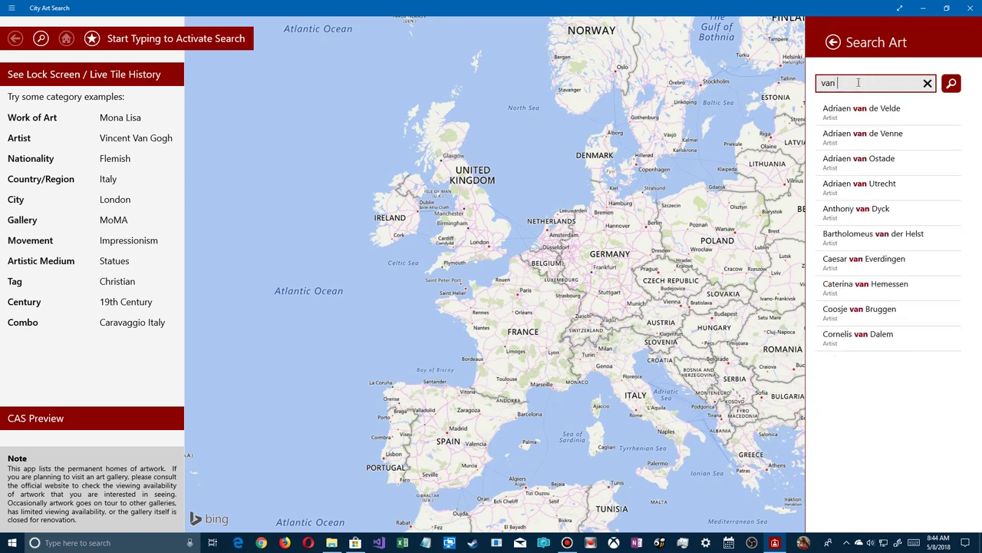
type(" g")
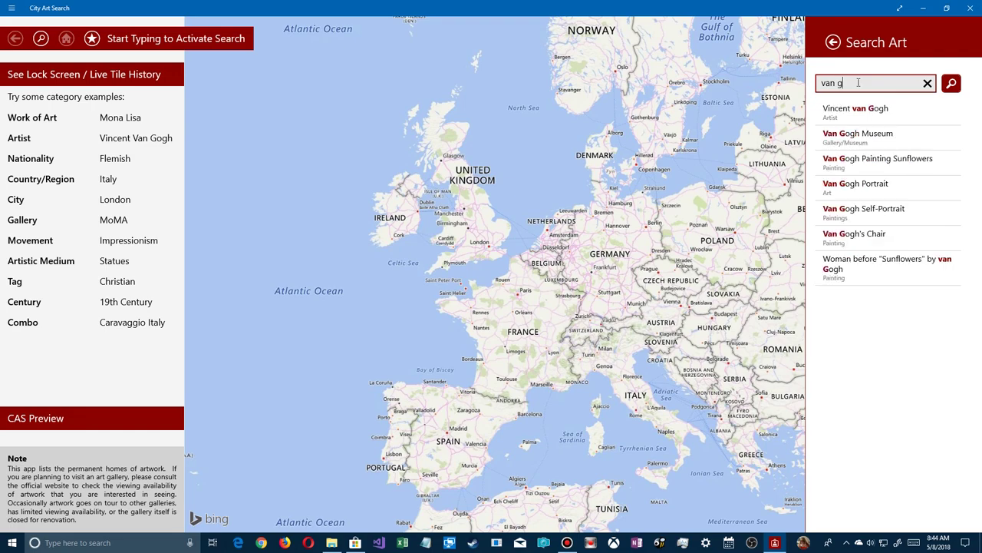
left_click(827, 115)
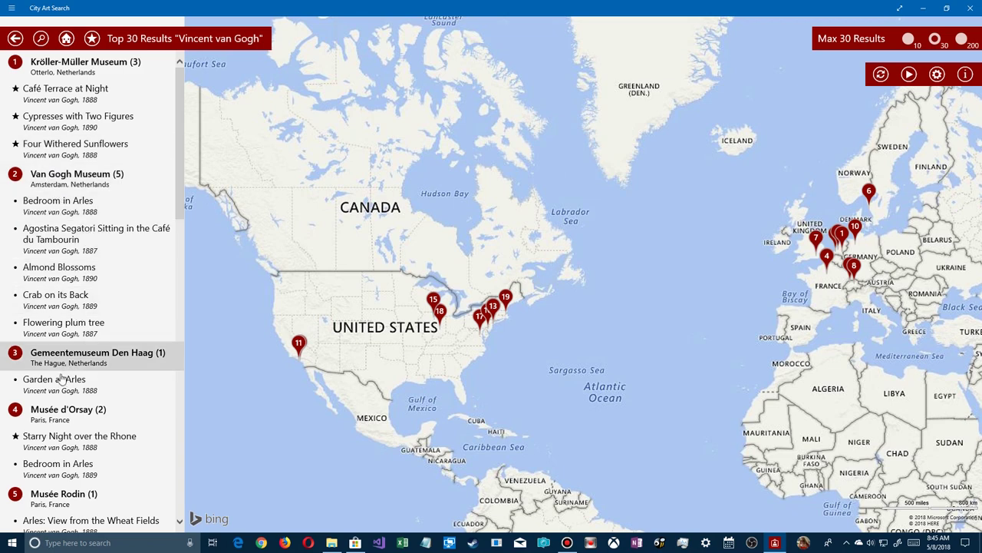
- Look through the Vincent van Gogh results and raise the maximum number of results to 200
scroll(105, 373, "down", 5)
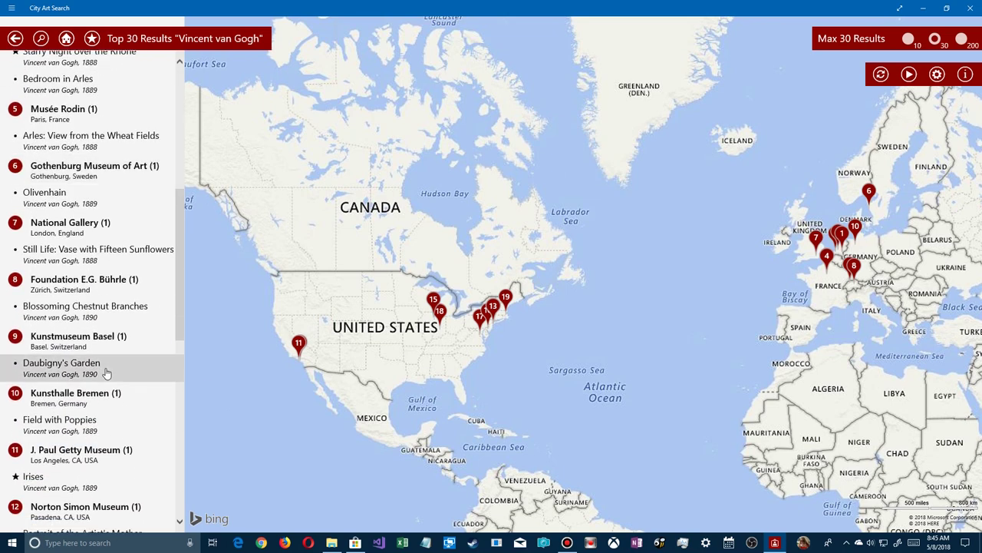
scroll(106, 373, "down", 5)
scroll(106, 373, "down", 2)
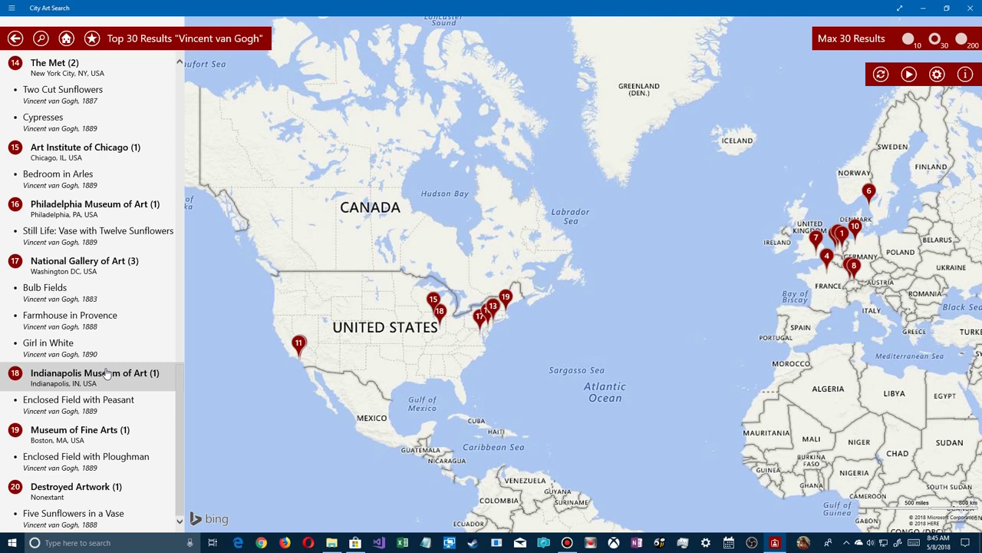
scroll(106, 373, "up", 12)
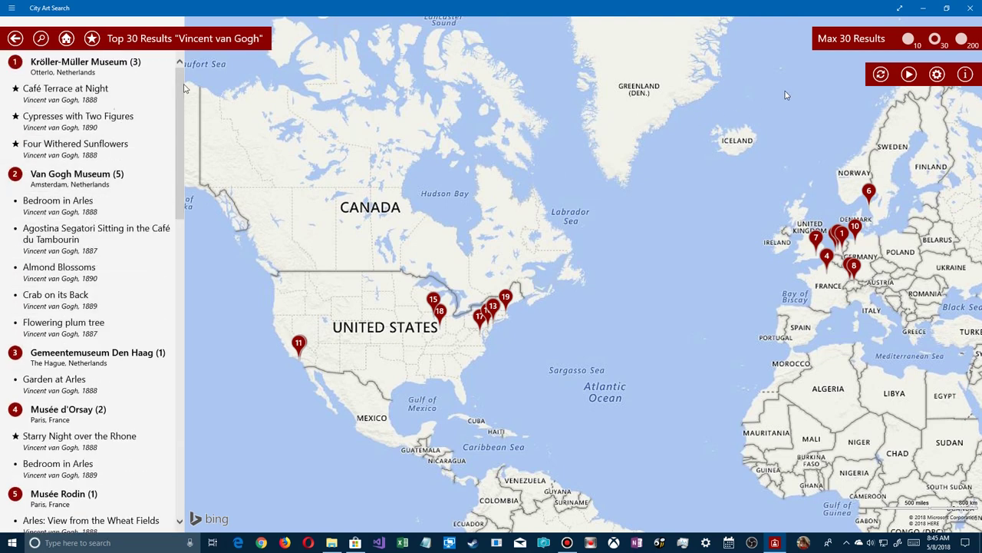
left_click(962, 40)
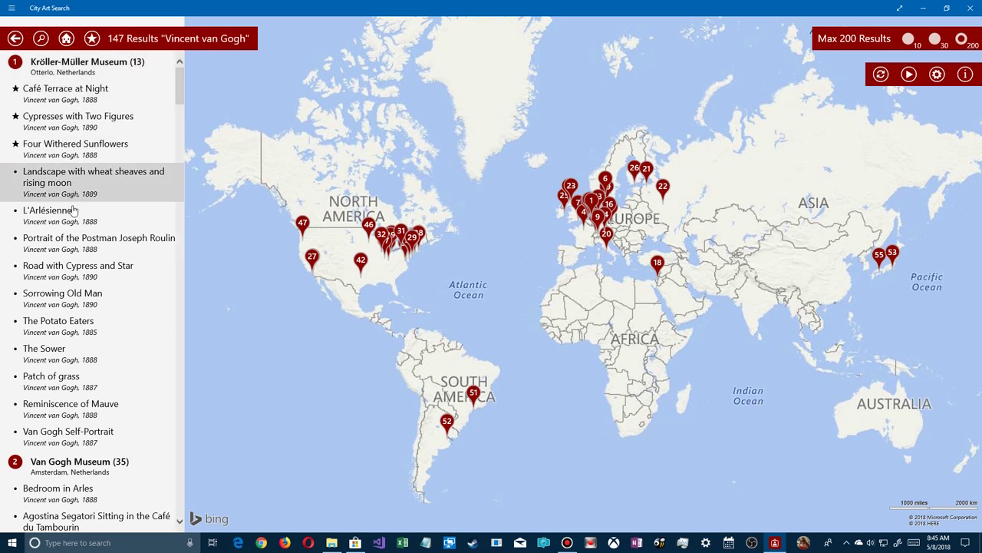
- Look through the list of museums and artworks in the Vincent van Gogh results
scroll(72, 219, "down", 15)
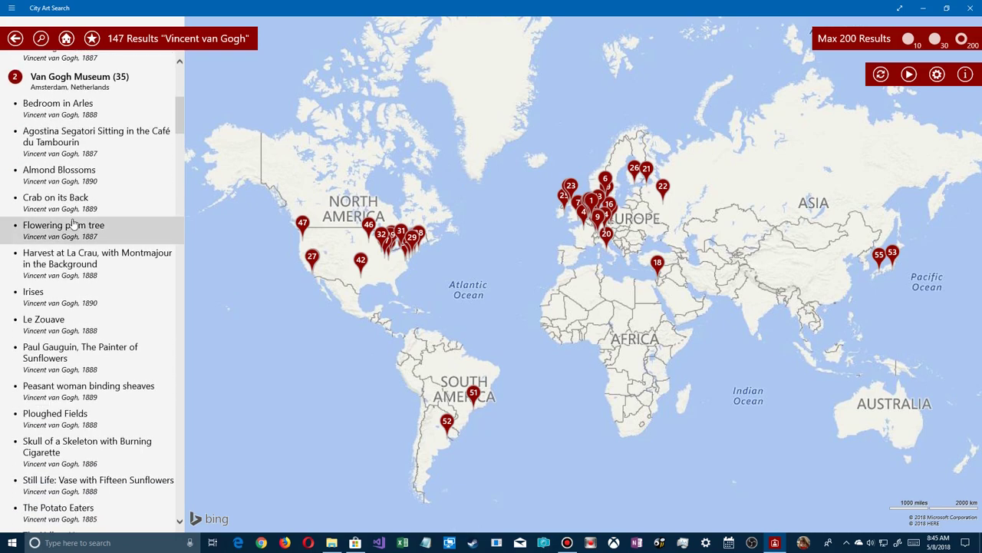
scroll(73, 221, "down", 10)
scroll(73, 223, "up", 12)
scroll(73, 221, "up", 5)
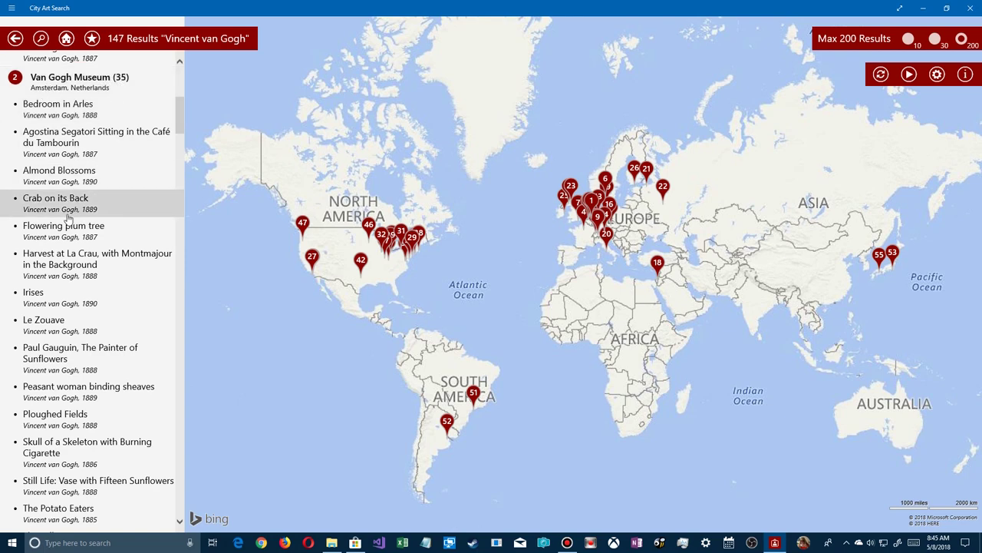
scroll(69, 207, "down", 5)
scroll(68, 221, "down", 6)
scroll(67, 221, "down", 6)
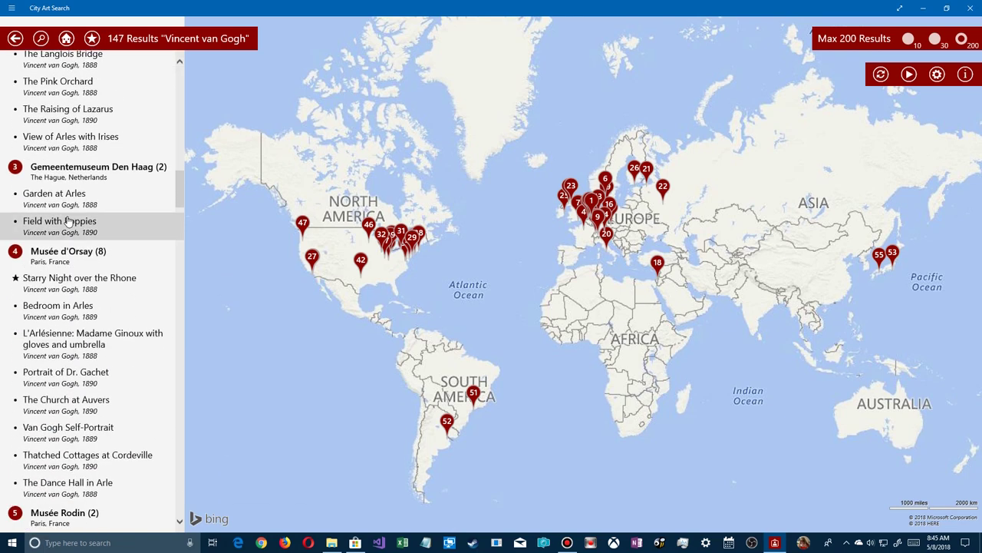
scroll(67, 221, "down", 15)
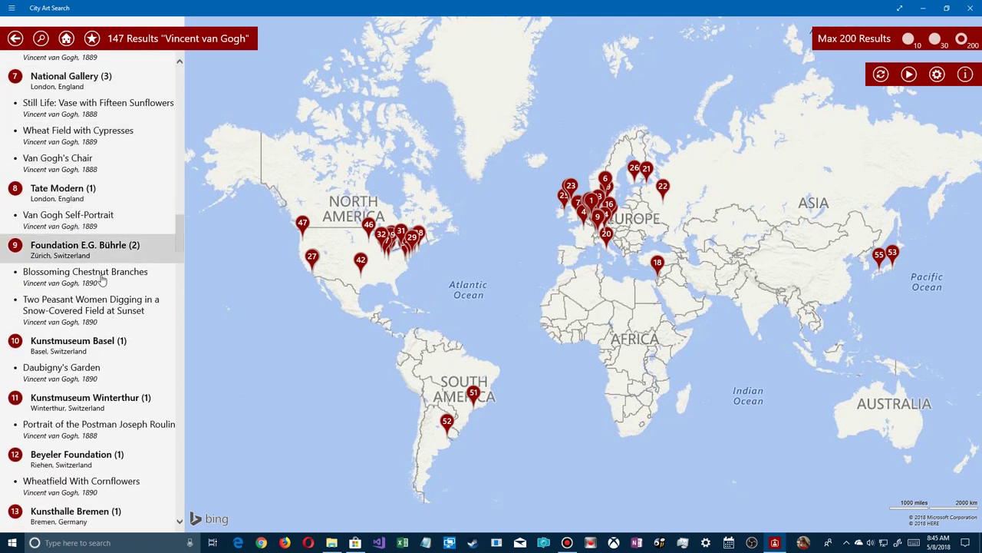
scroll(102, 282, "down", 2)
scroll(102, 282, "down", 3)
scroll(102, 283, "down", 8)
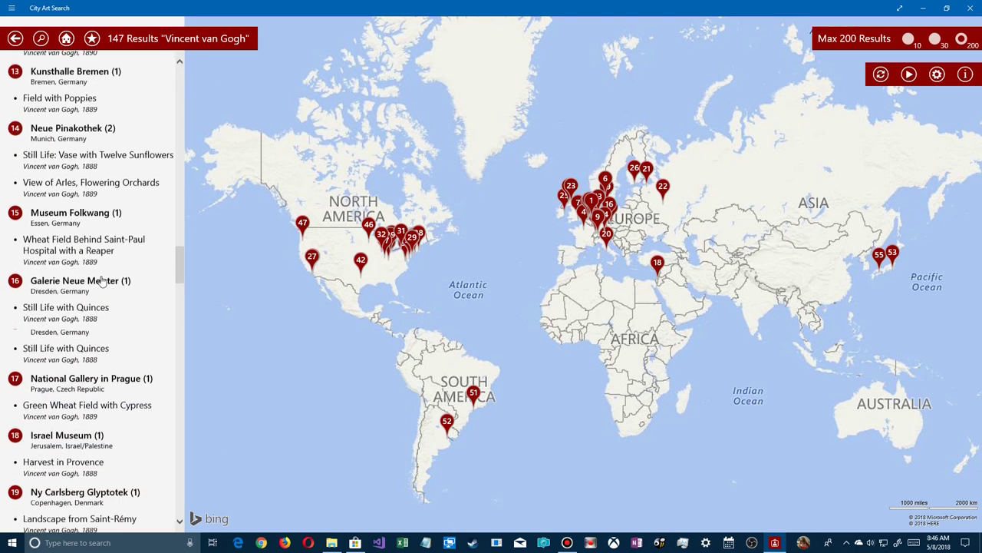
scroll(102, 282, "down", 15)
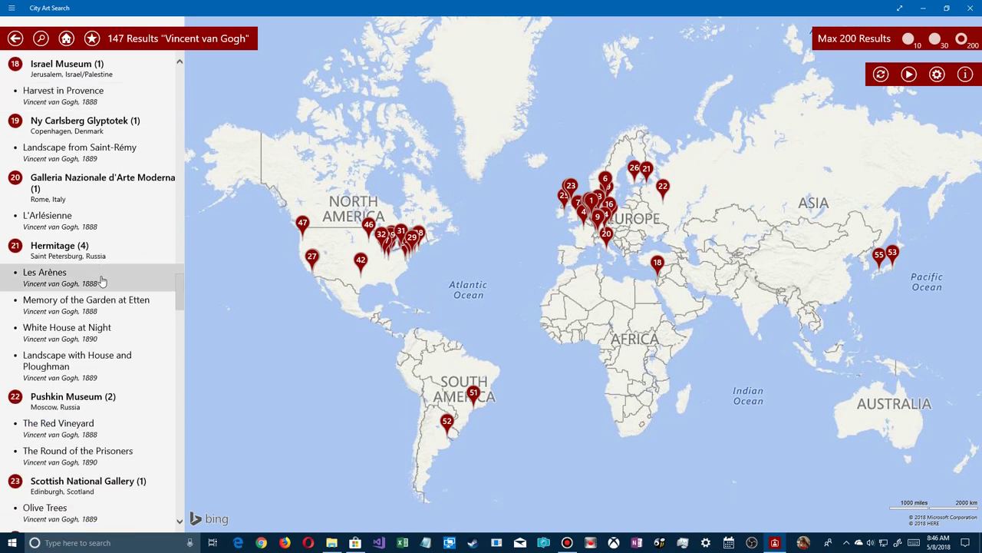
scroll(102, 283, "down", 8)
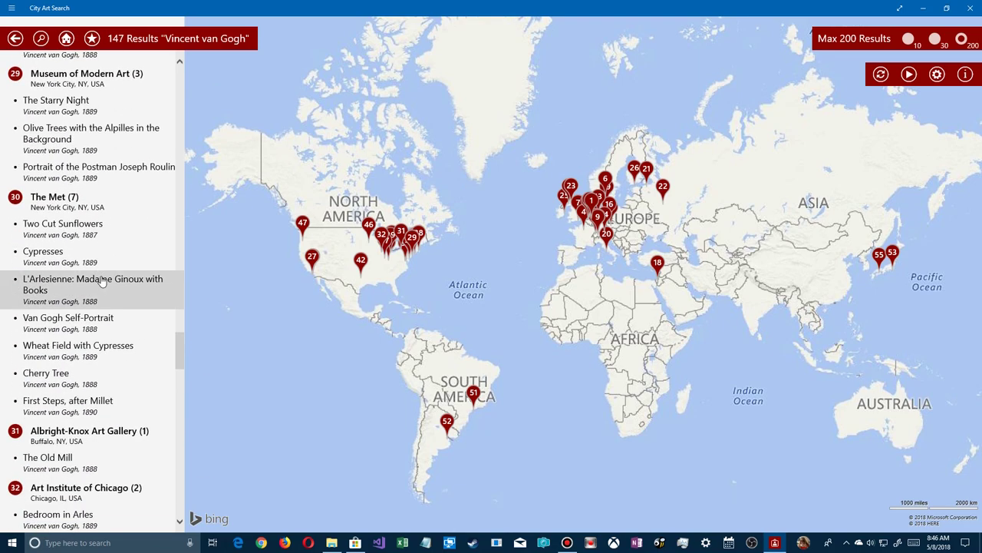
scroll(103, 281, "down", 1)
- Preview Irises at the J. Paul Getty Museum from the California map, plus Portrait of the Artist's Mother at the Norton Simon Museum
scroll(294, 267, "up", 3)
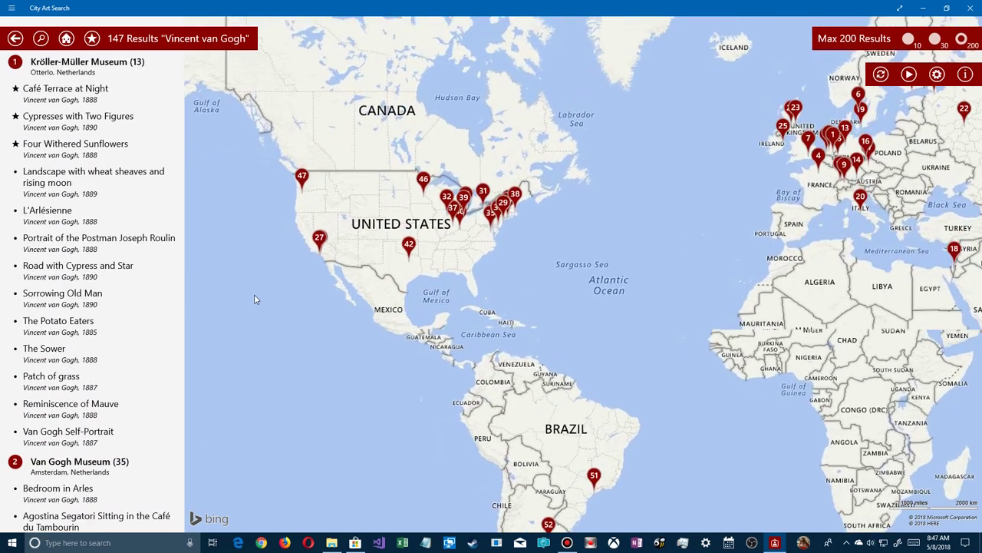
scroll(406, 266, "up", 2)
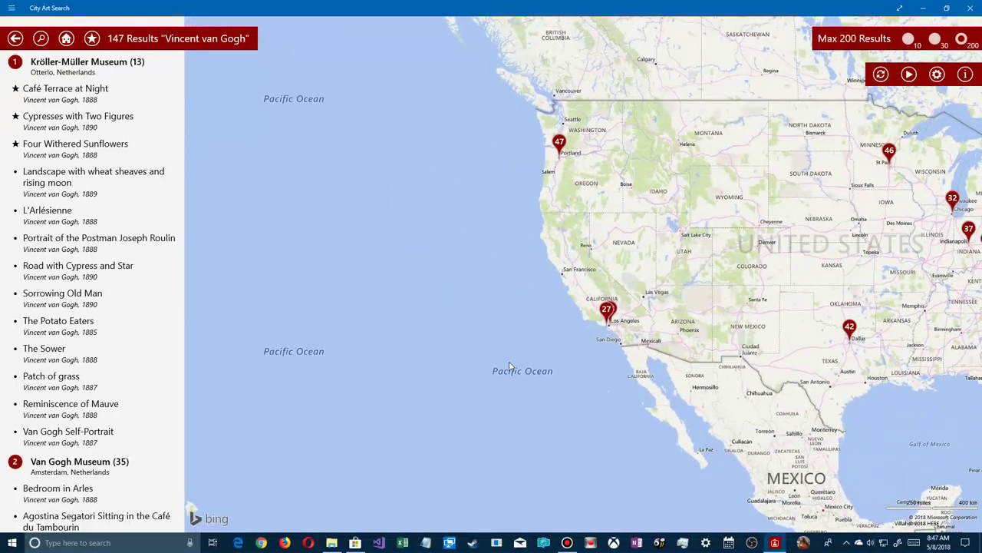
left_click(509, 361)
scroll(579, 335, "up", 3)
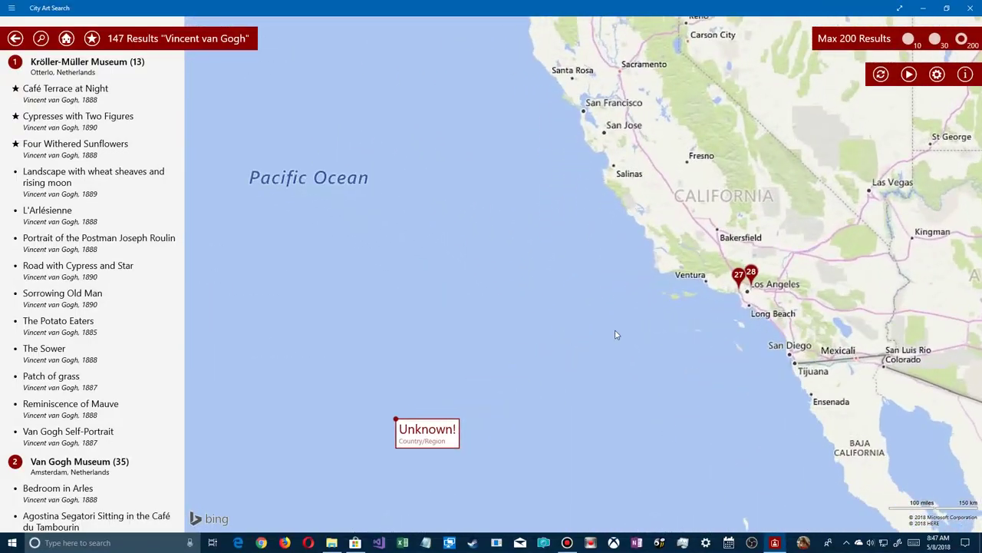
scroll(492, 370, "up", 2)
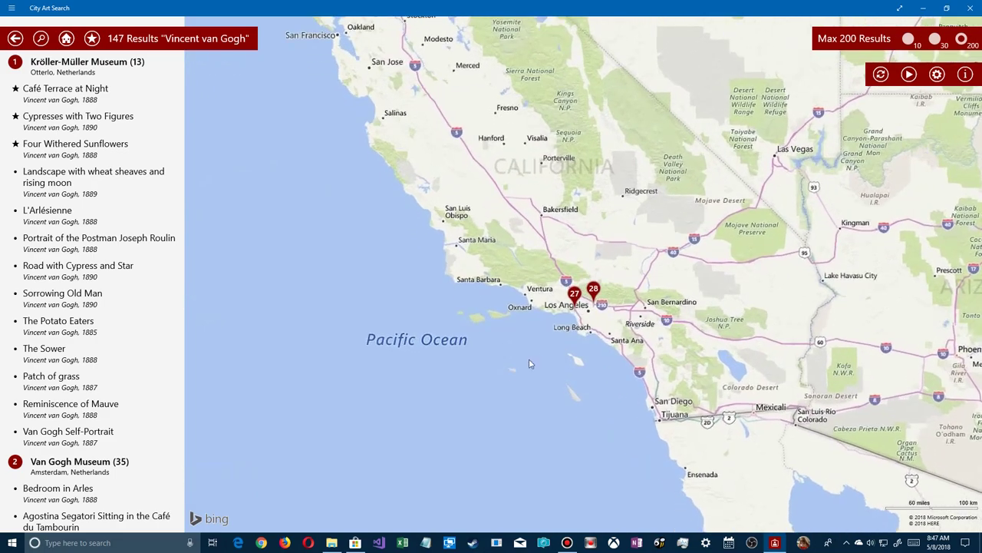
left_click(574, 296)
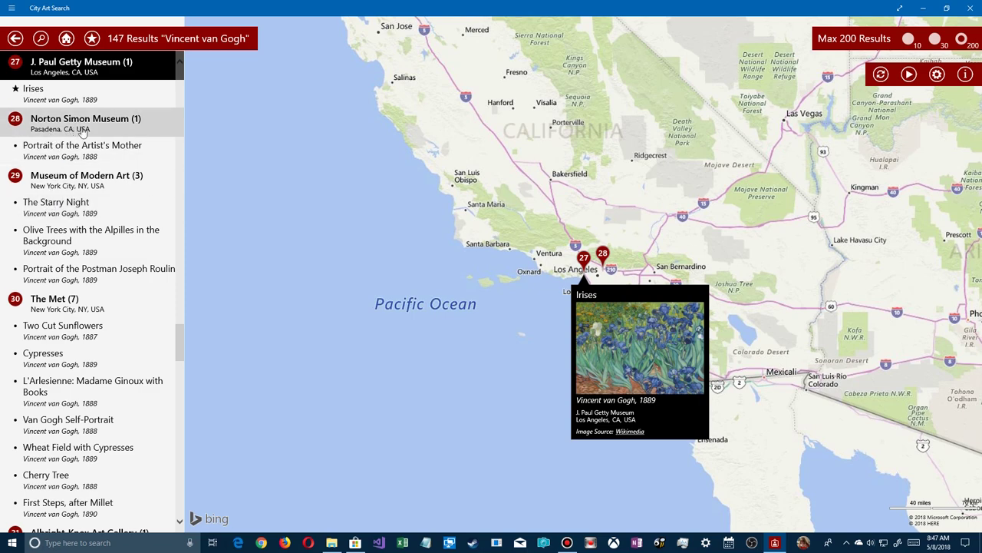
left_click(58, 152)
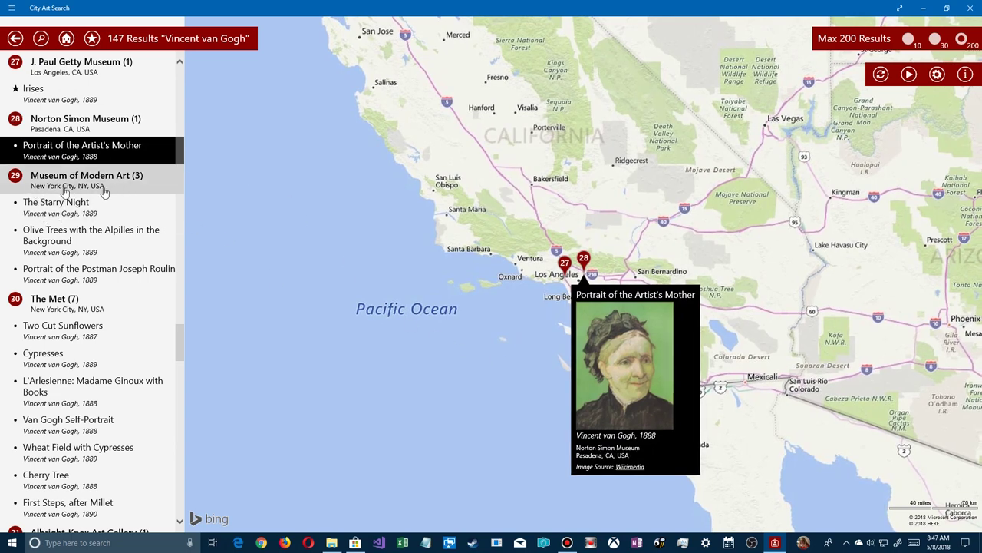
- Examine The Starry Night at the Museum of Modern Art up close and read its artwork and artist information
left_click(58, 210)
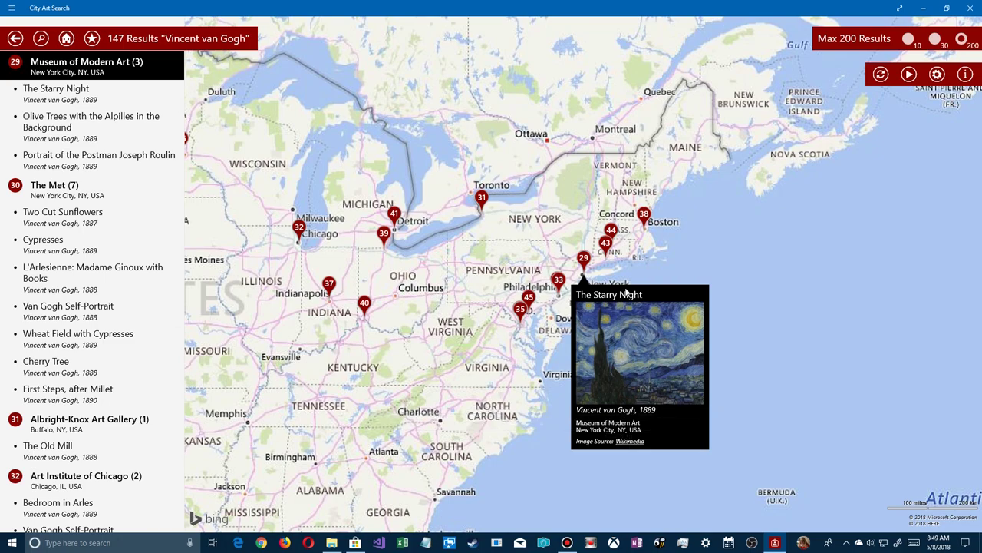
left_click(650, 356)
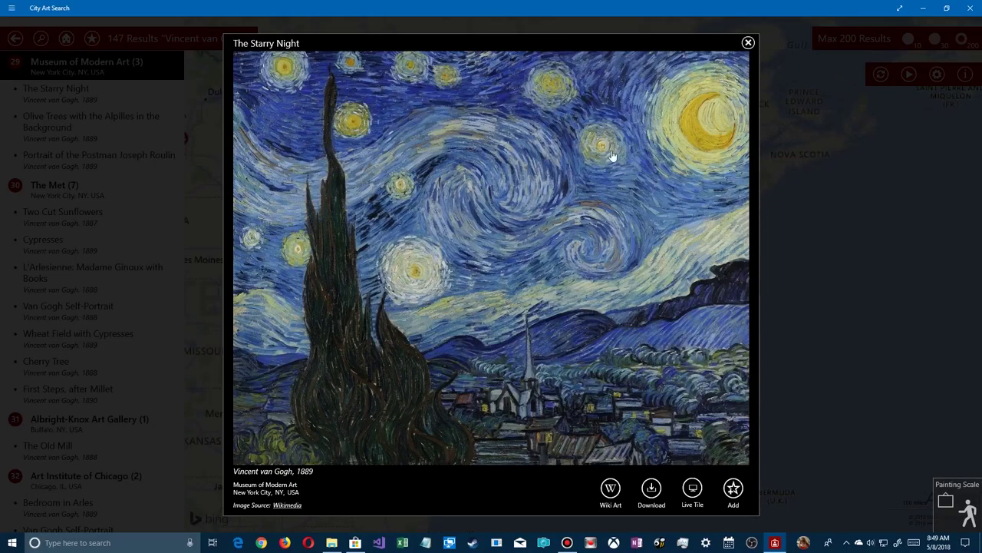
left_click(537, 240)
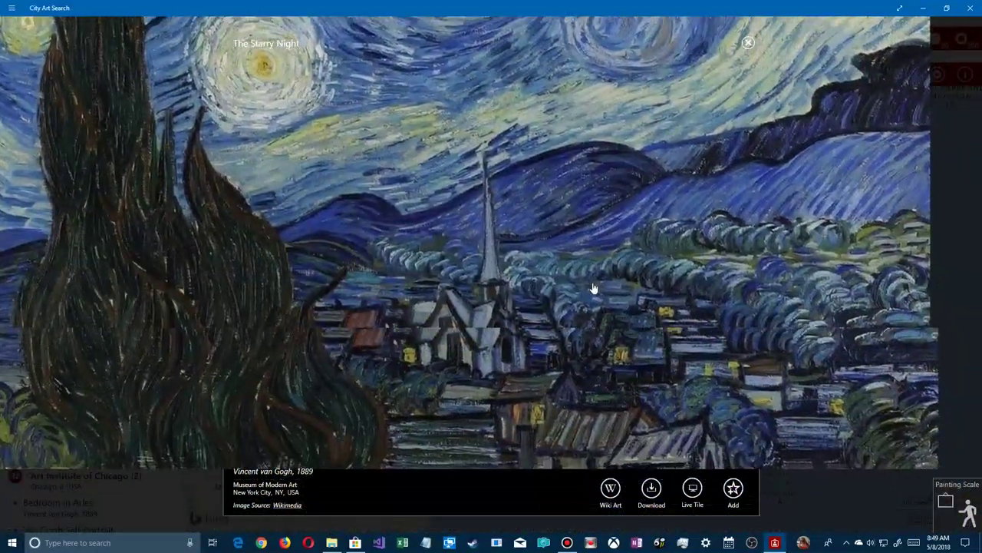
left_click(592, 287)
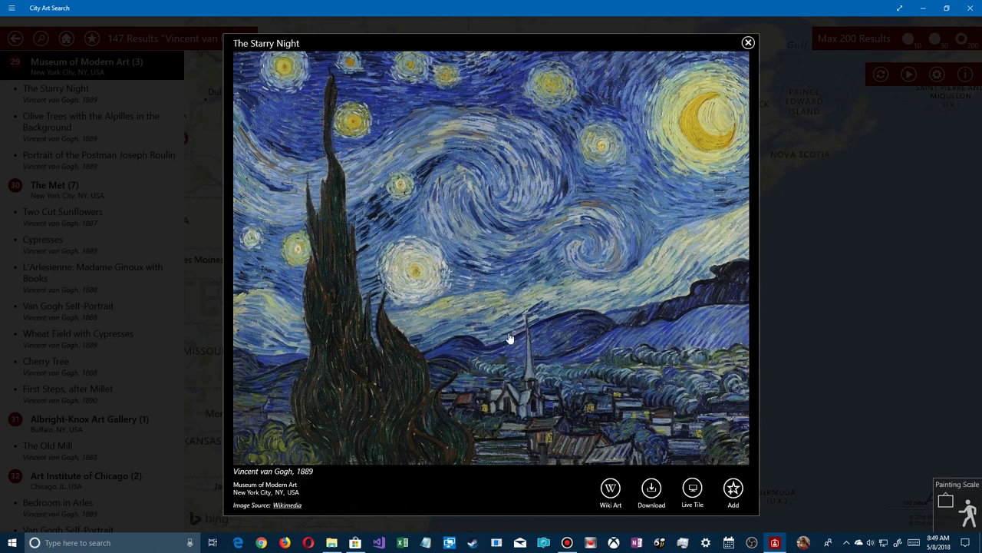
left_click(610, 491)
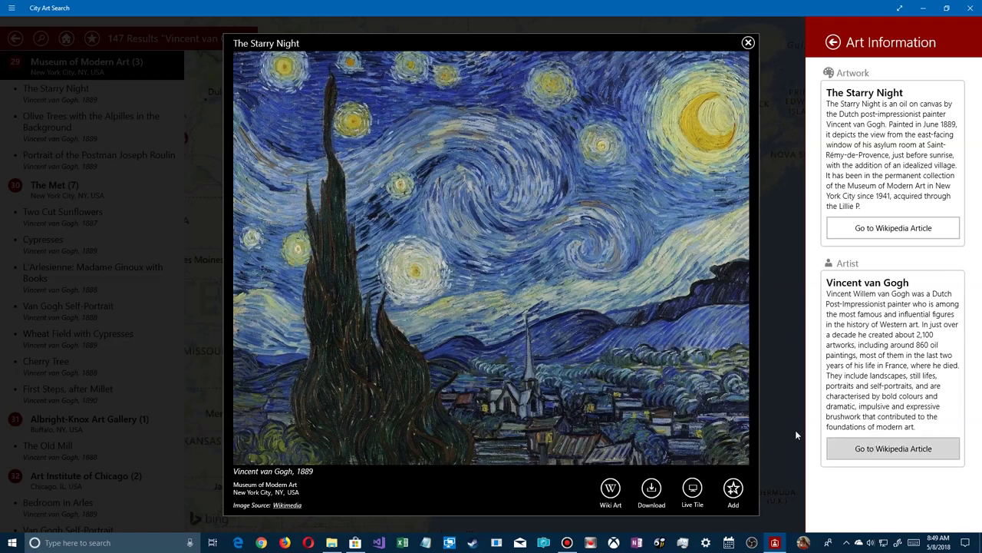
left_click(626, 396)
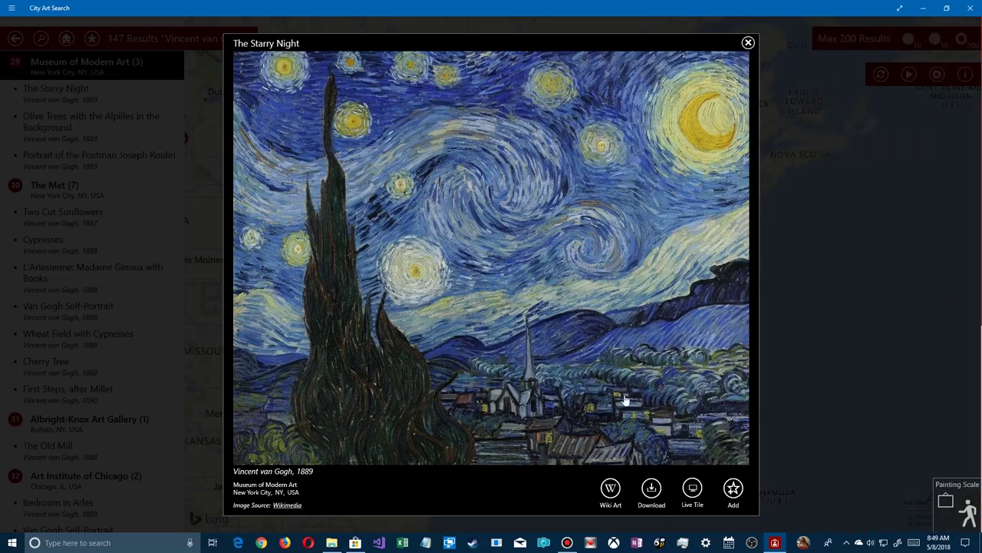
- Open The Starry Night's downloadable image in the browser, view its picture-saving options without saving, and close the page
left_click(651, 488)
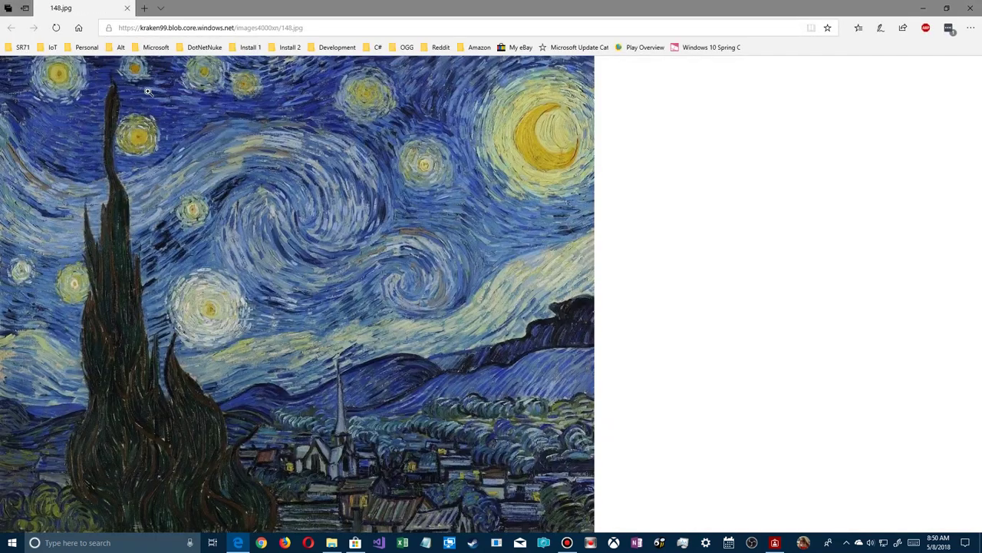
right_click(304, 144)
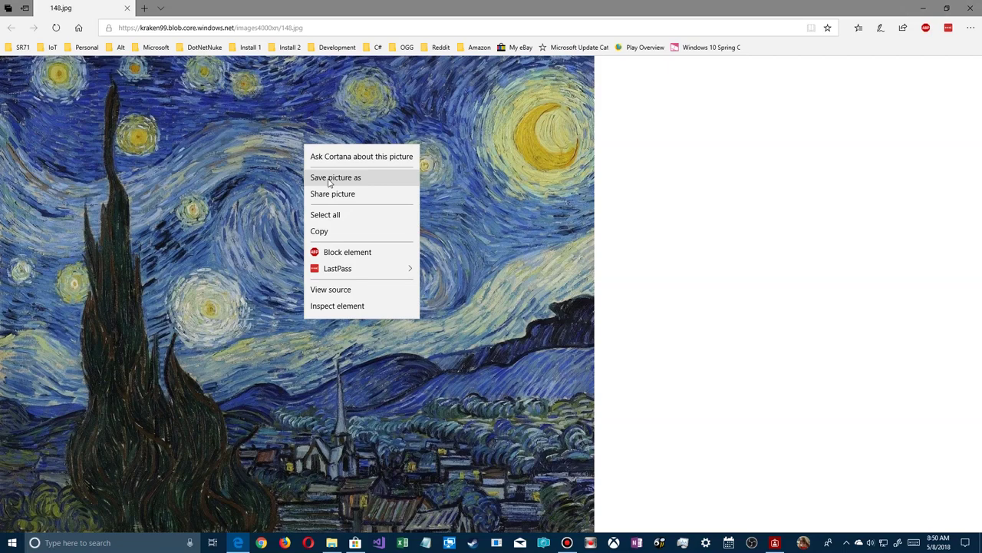
left_click(127, 12)
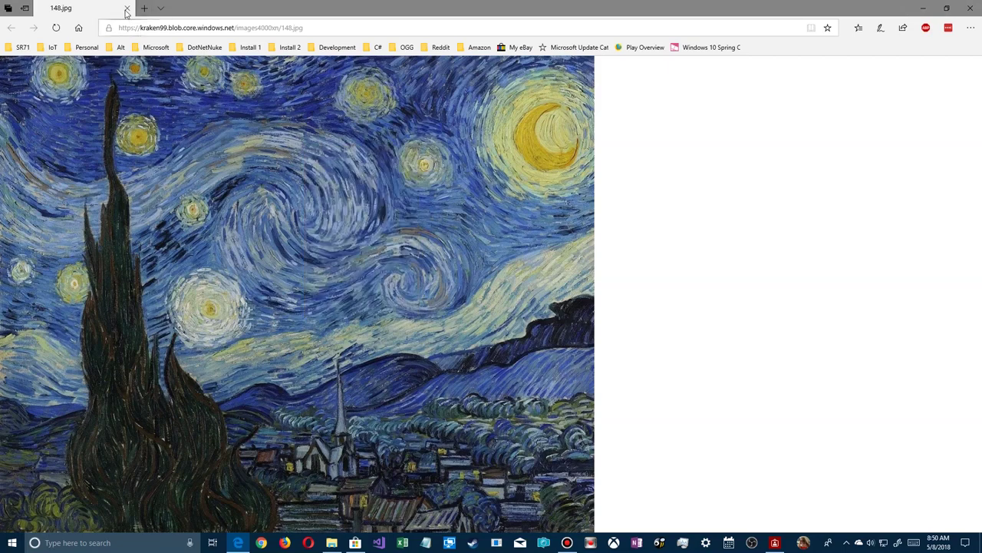
left_click(126, 11)
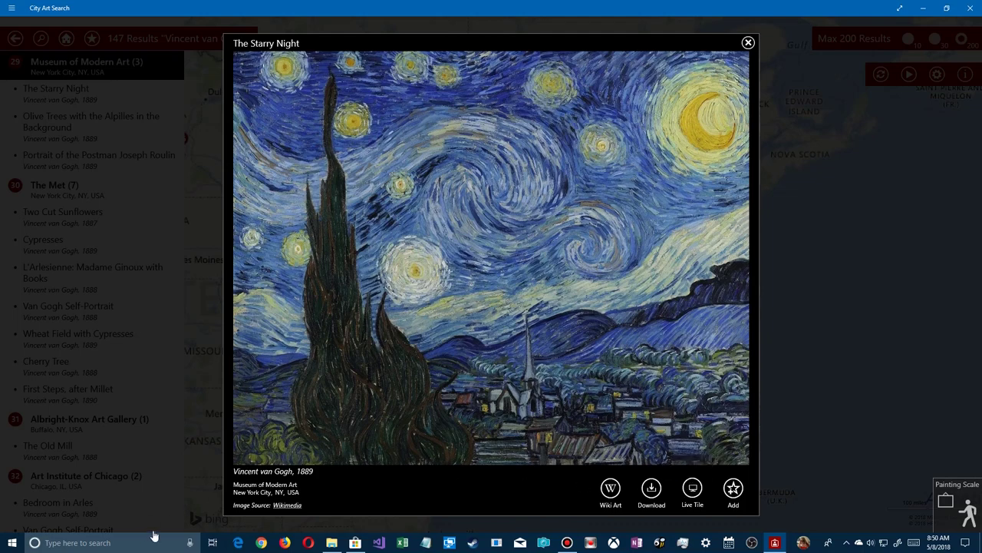
- Check the City Art Search live tile in the Start menu and return to The Starry Night's enlarged view
left_click(12, 542)
scroll(495, 430, "down", 8)
scroll(488, 415, "up", 4)
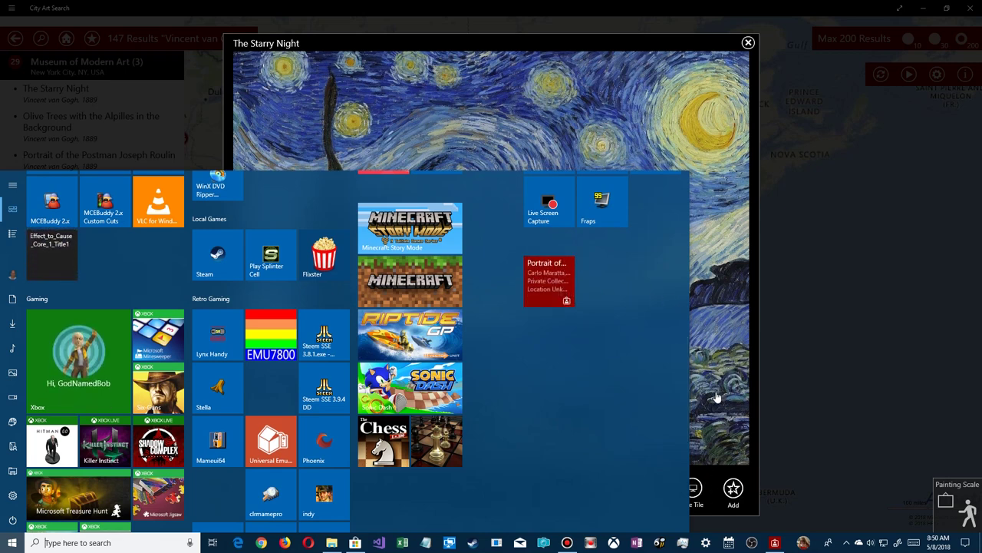
left_click(796, 391)
left_click(795, 391)
left_click(632, 364)
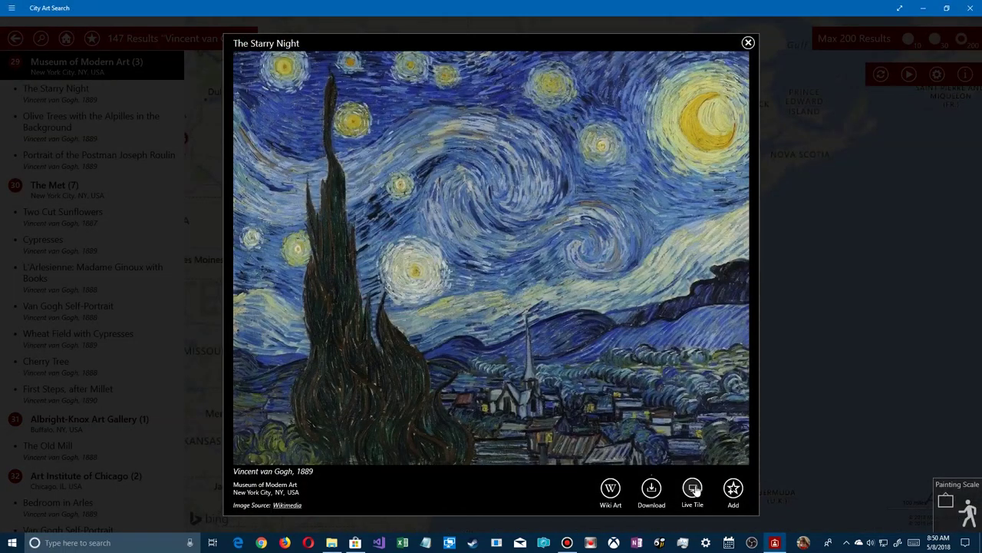
- Set The Starry Night as the City Art Search live tile and check the tile in the Start menu
left_click(693, 489)
left_click(3, 545)
scroll(503, 400, "down", 10)
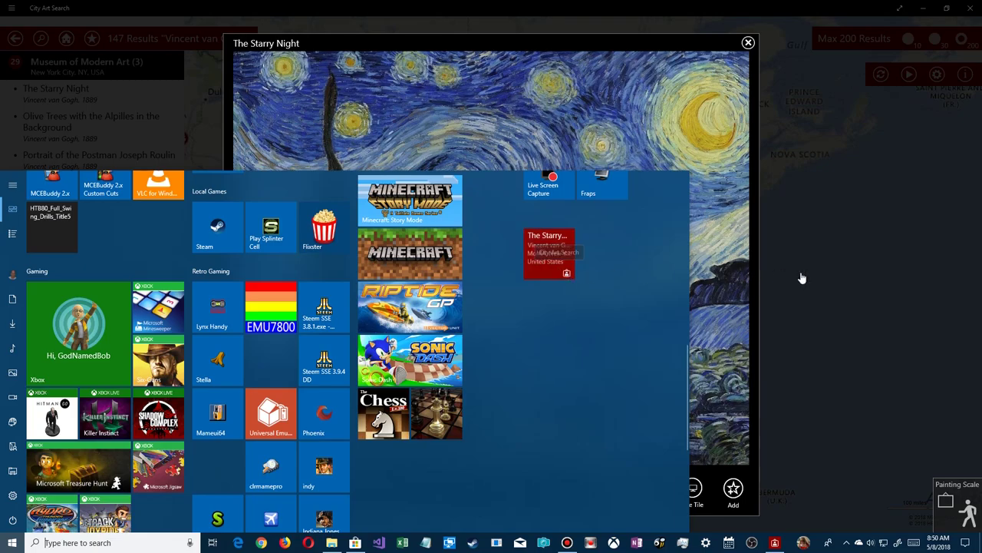
left_click(840, 281)
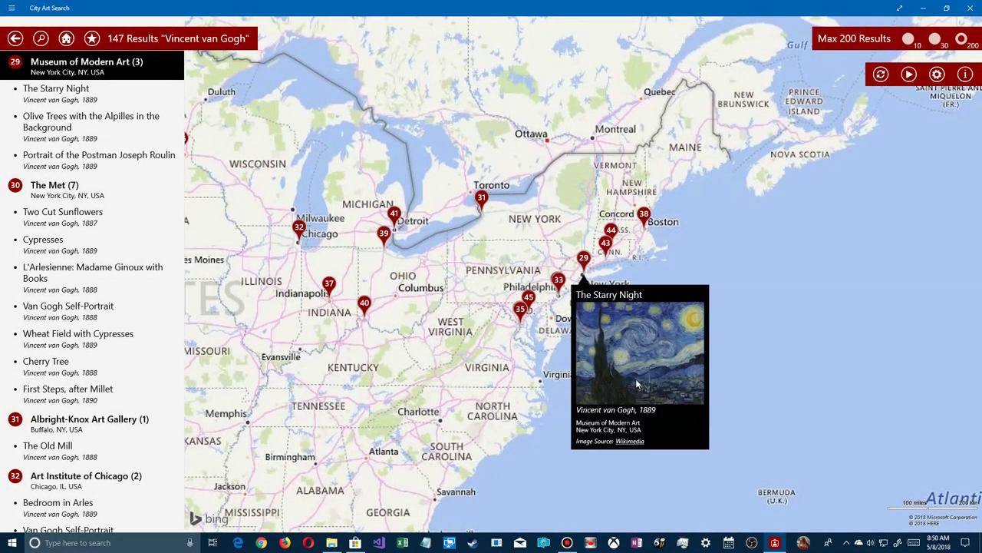
- Reopen The Starry Night's enlarged view, add the painting to the favorites, and close the view
left_click(636, 379)
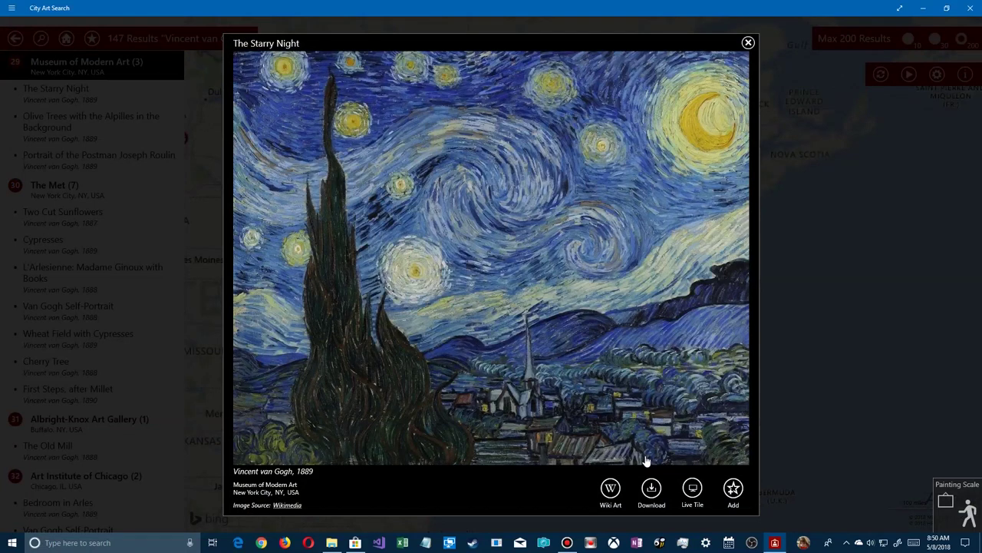
left_click(733, 491)
left_click(734, 491)
left_click(747, 44)
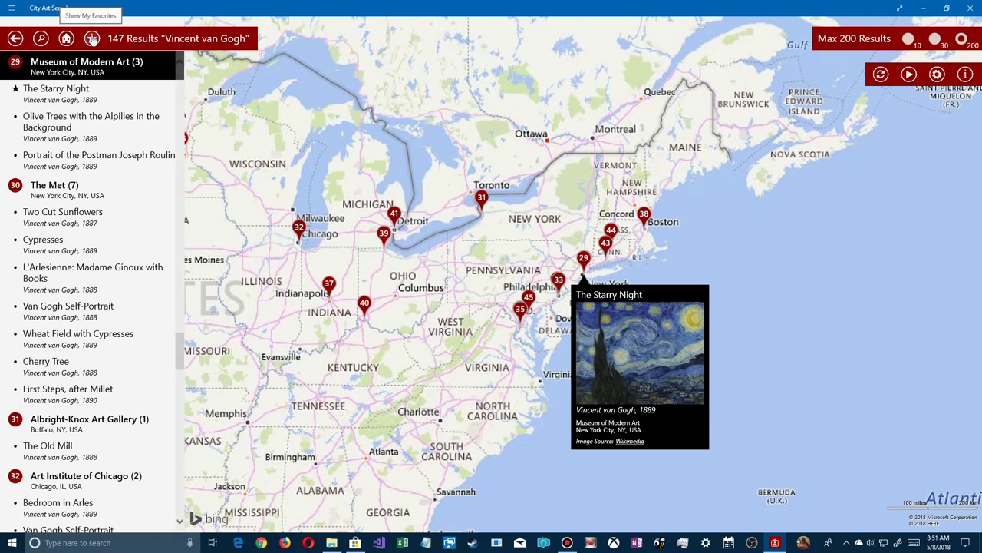
- Open Two Cut Sunflowers from The Met, add it to the favorites, and close the enlarged view
left_click(80, 220)
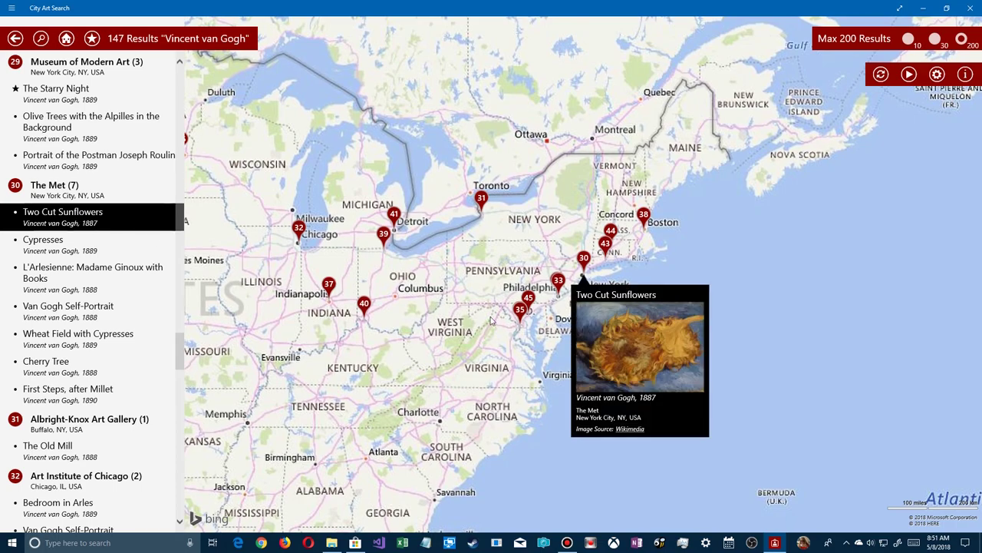
left_click(646, 348)
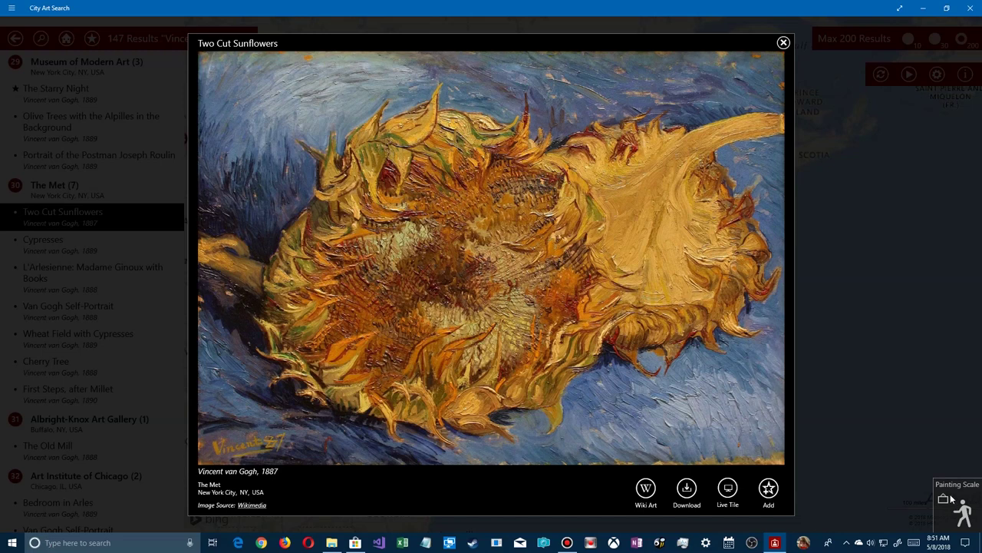
left_click(775, 487)
left_click(783, 43)
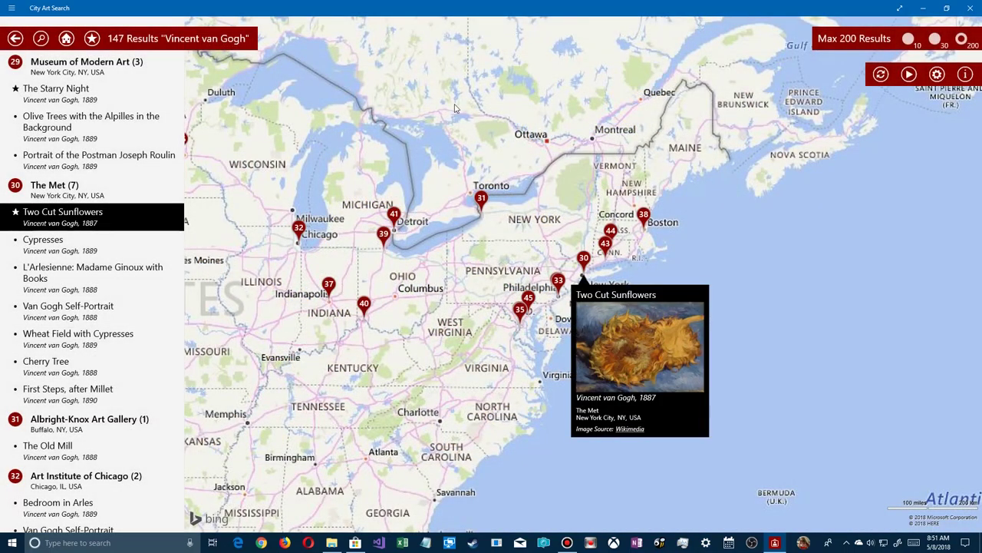
- Show the favorite artworks and open the enlarged view of The Astronomer at the Louvre
left_click(91, 39)
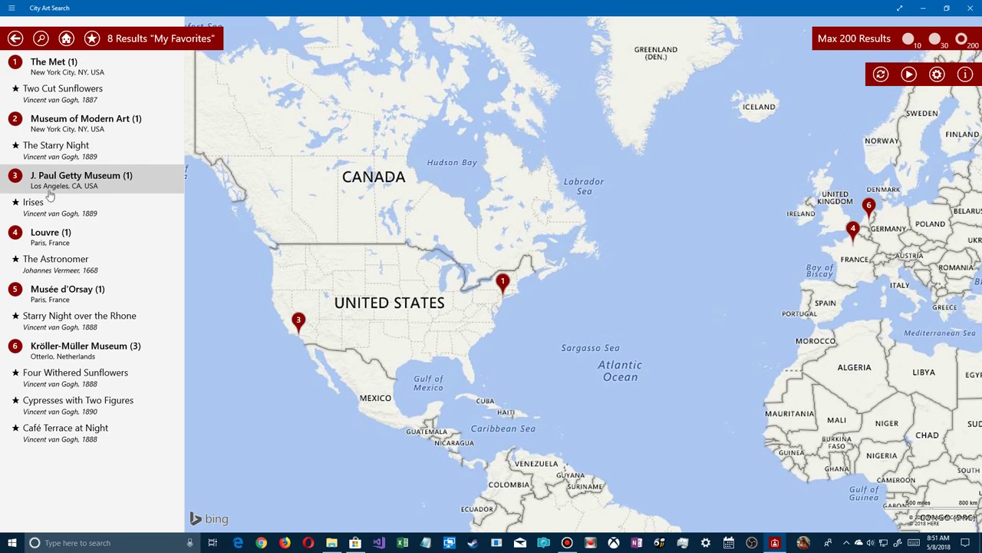
left_click(46, 261)
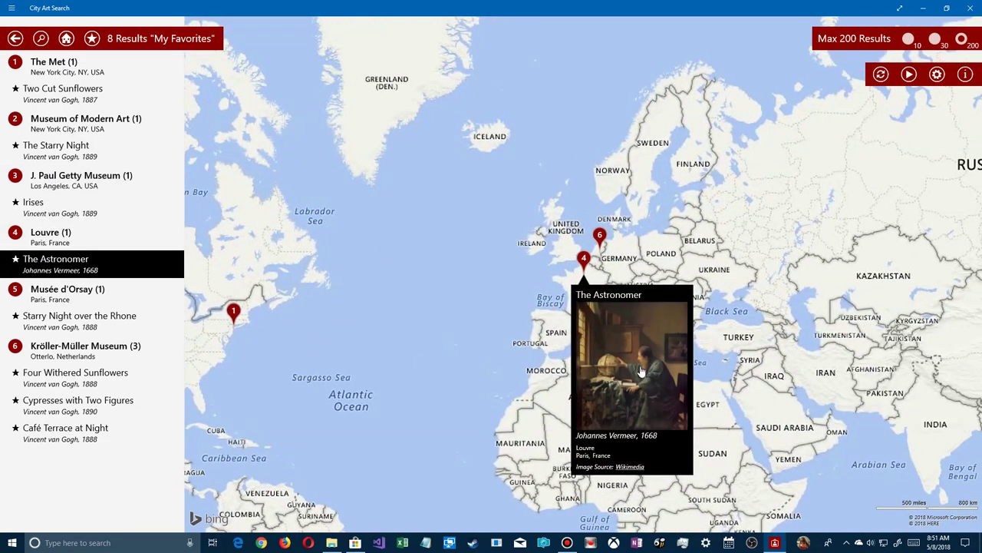
left_click(642, 372)
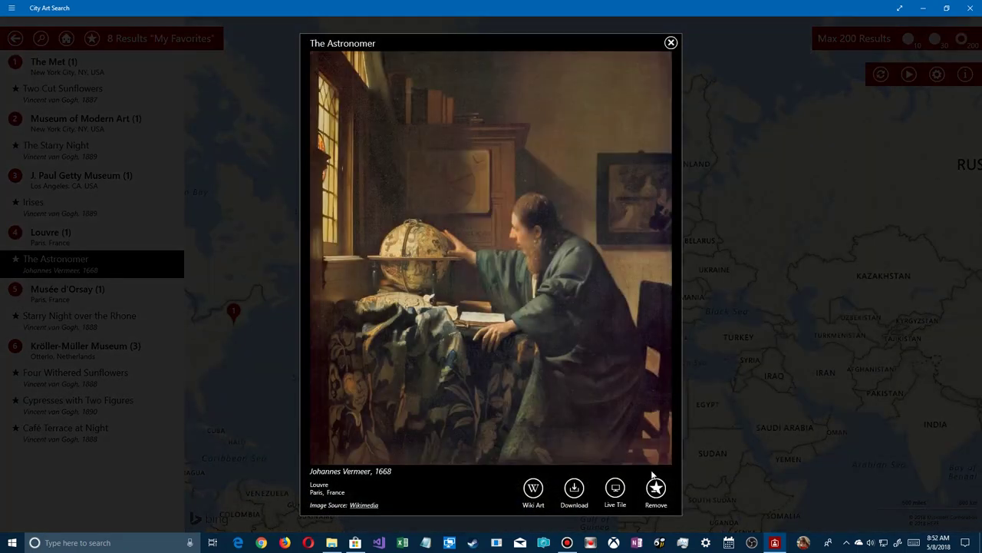
- Remove The Astronomer from the favorites, close its enlarged view, and refresh the list of favorites
left_click(656, 491)
left_click(569, 288)
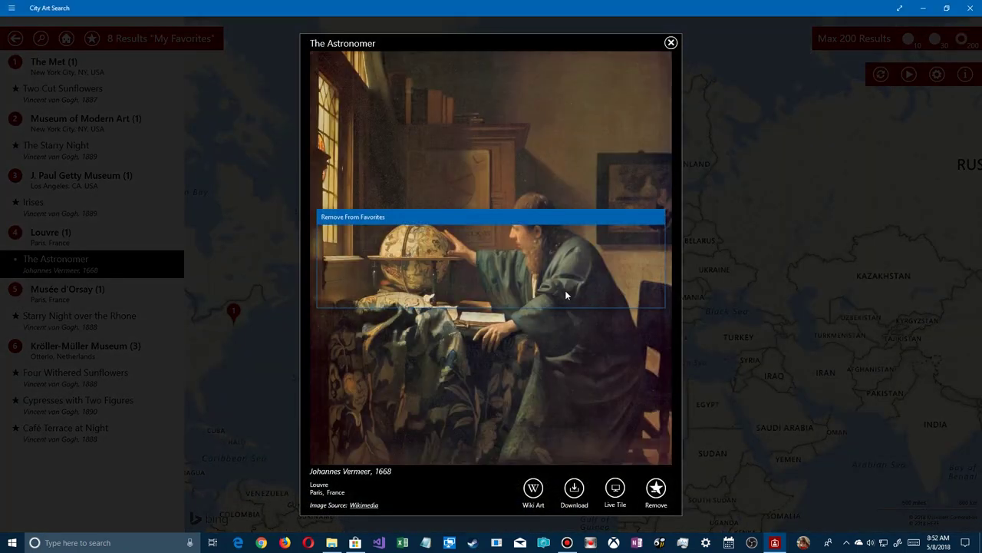
left_click(671, 42)
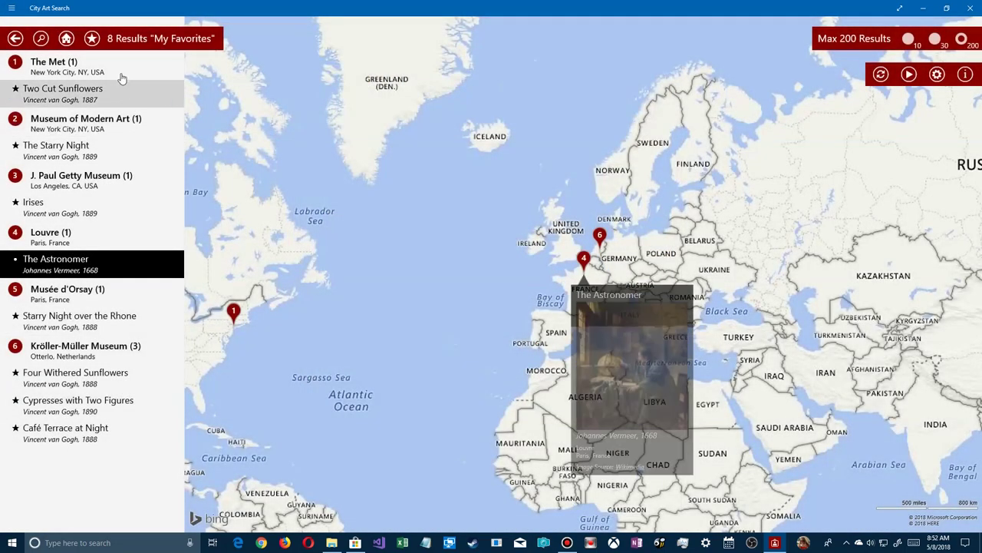
left_click(92, 38)
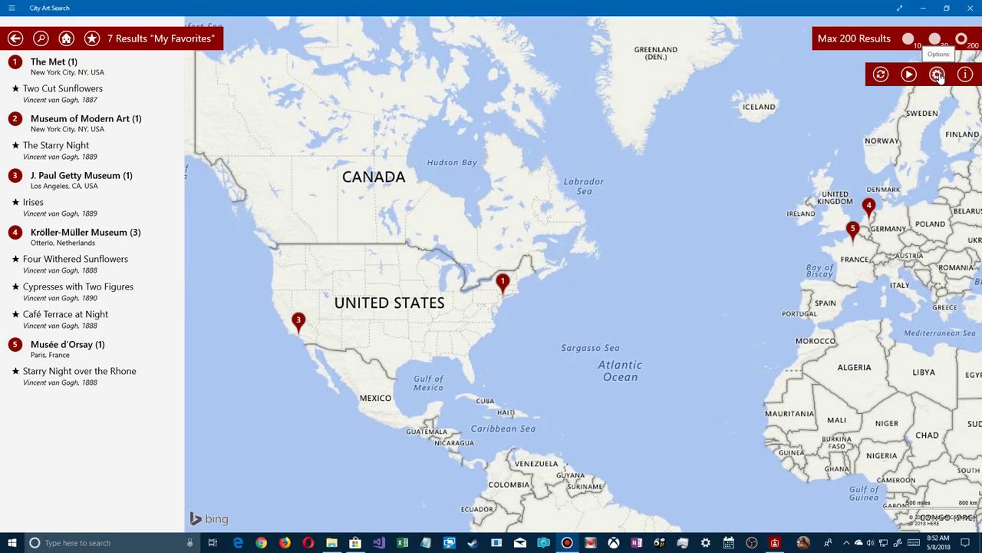
- Turn on showing artwork on the lock screen in the app's options, and lock the computer
left_click(938, 74)
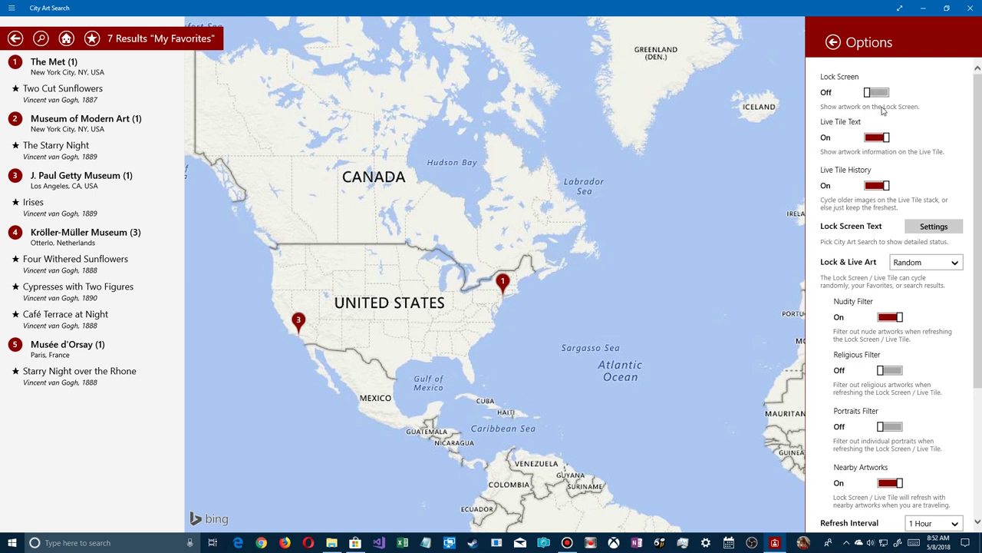
left_click(12, 543)
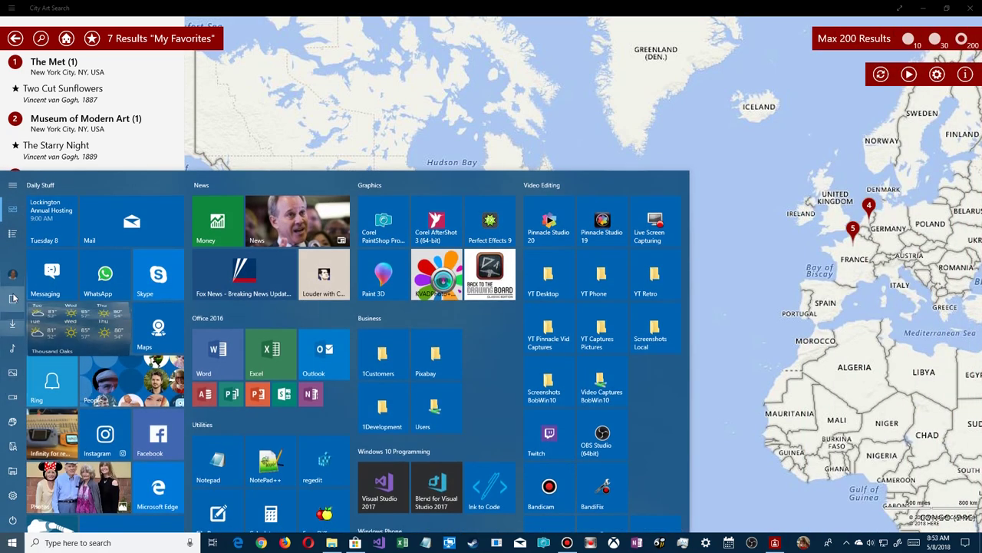
left_click(13, 515)
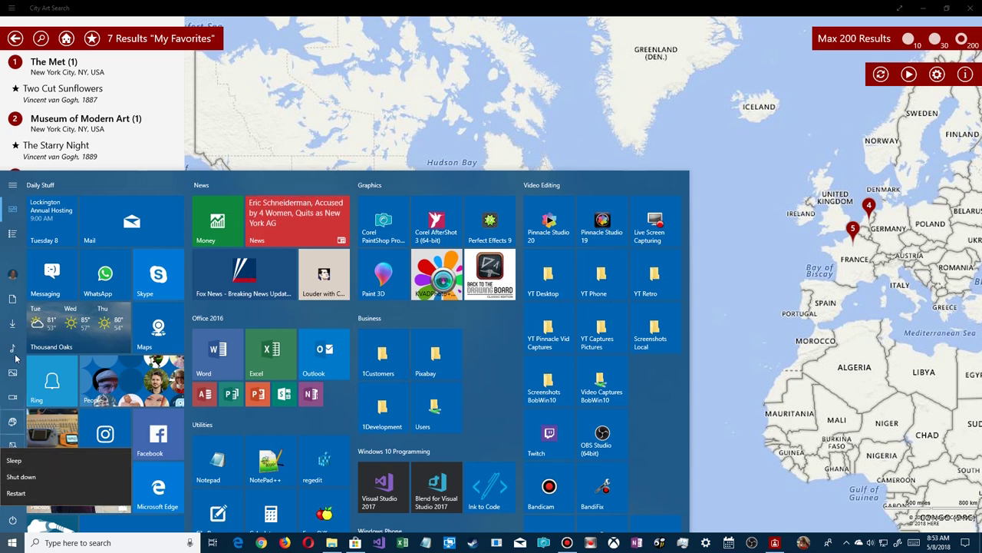
left_click(12, 273)
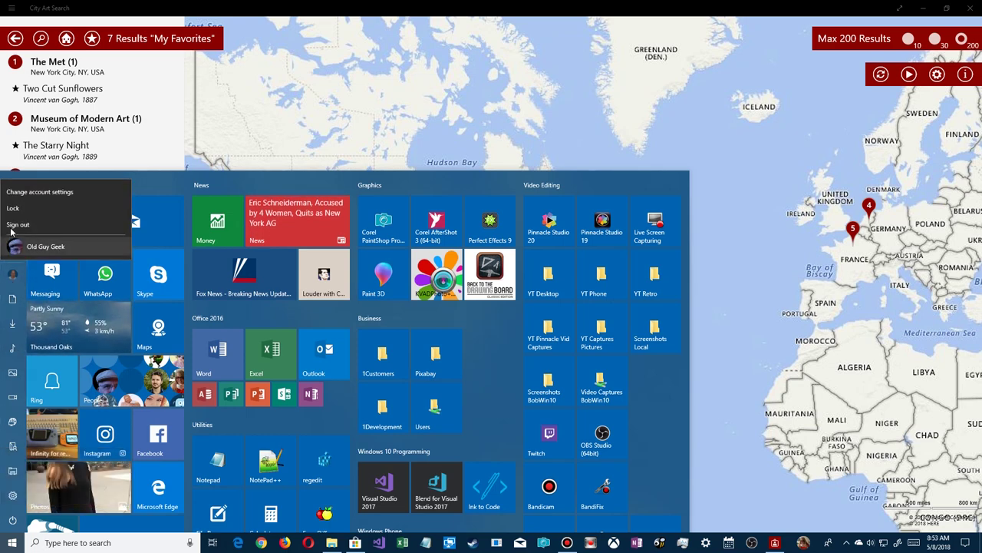
left_click(13, 208)
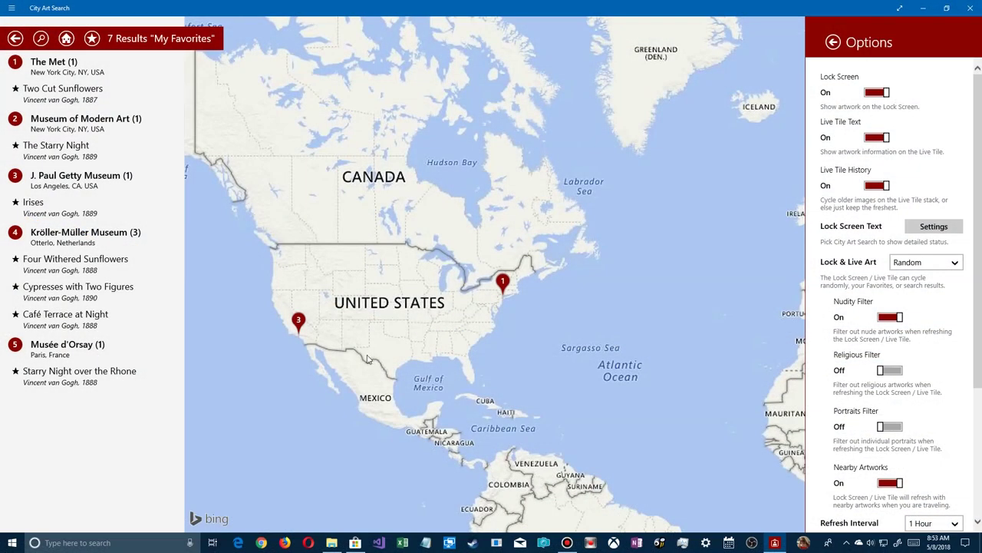
- Lock the computer again to view the lock screen artwork, and return to City Art Search
left_click(13, 537)
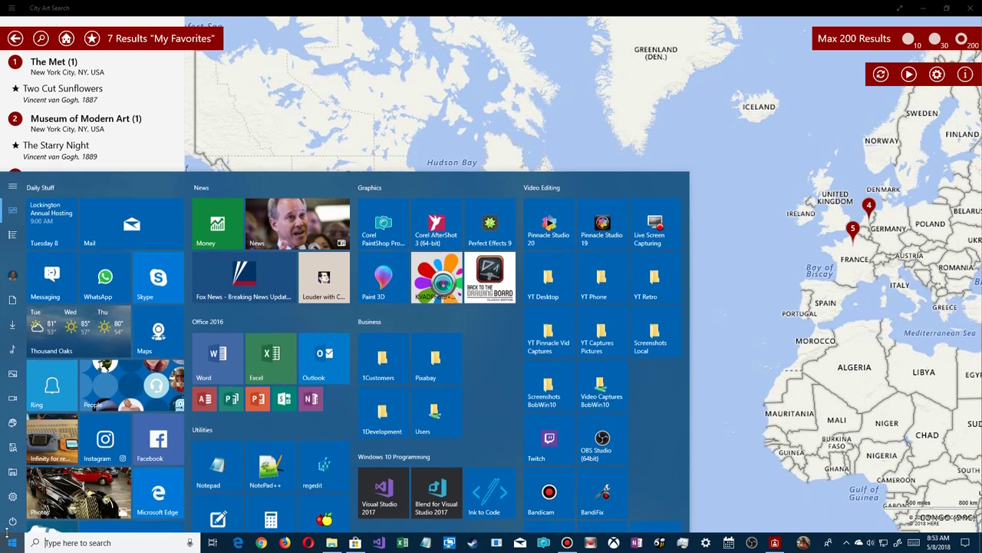
left_click(12, 278)
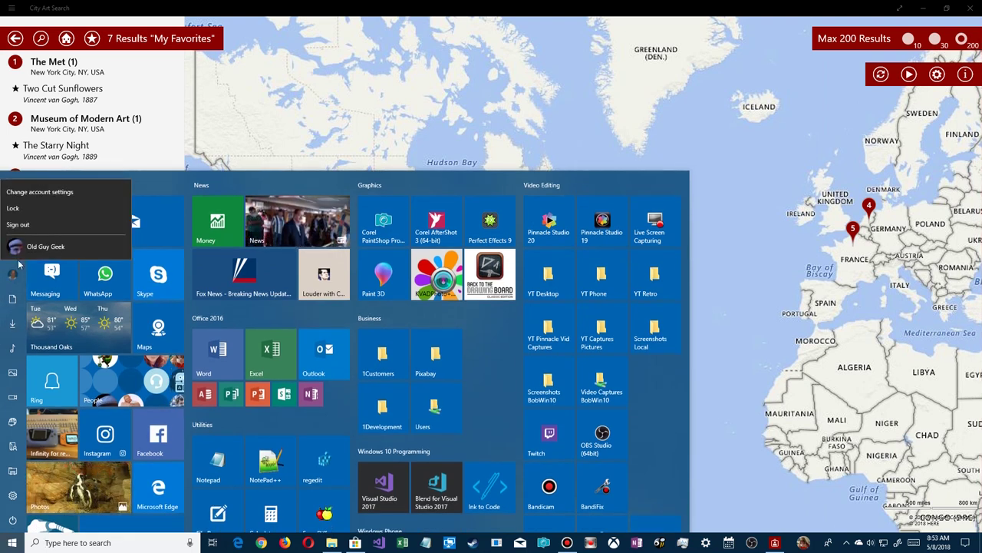
left_click(17, 209)
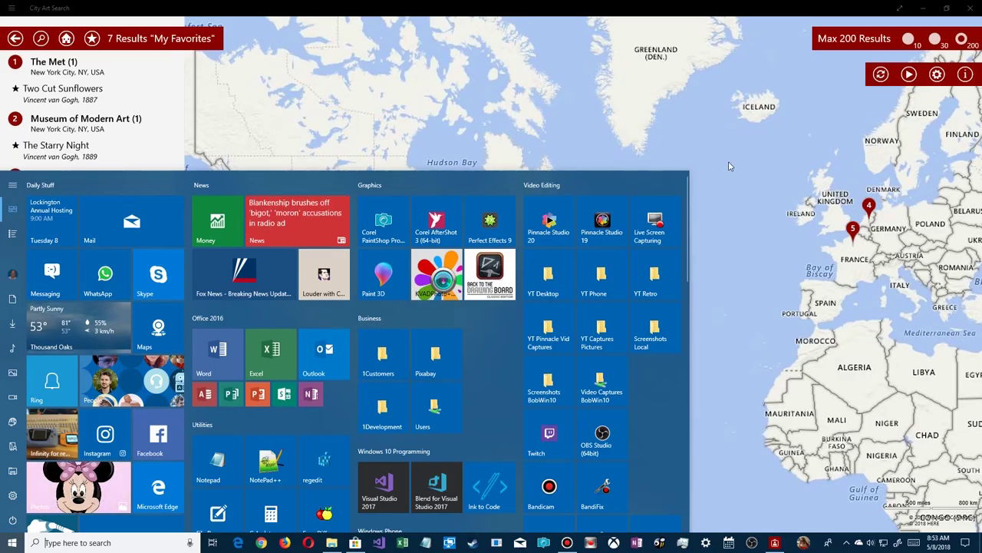
left_click(729, 165)
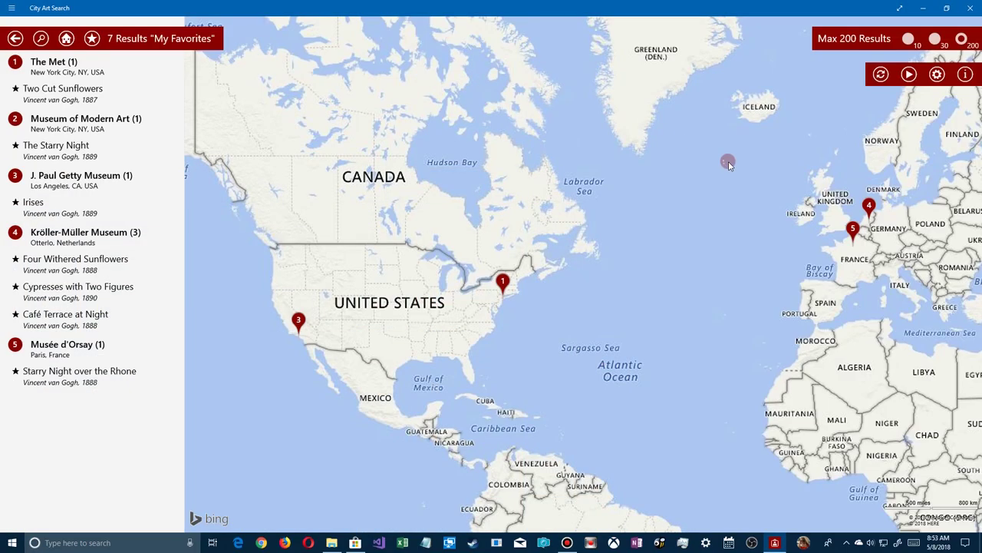
- Open the Windows lock screen settings from the app's options and choose City Art Search as the app to show detailed status
left_click(937, 74)
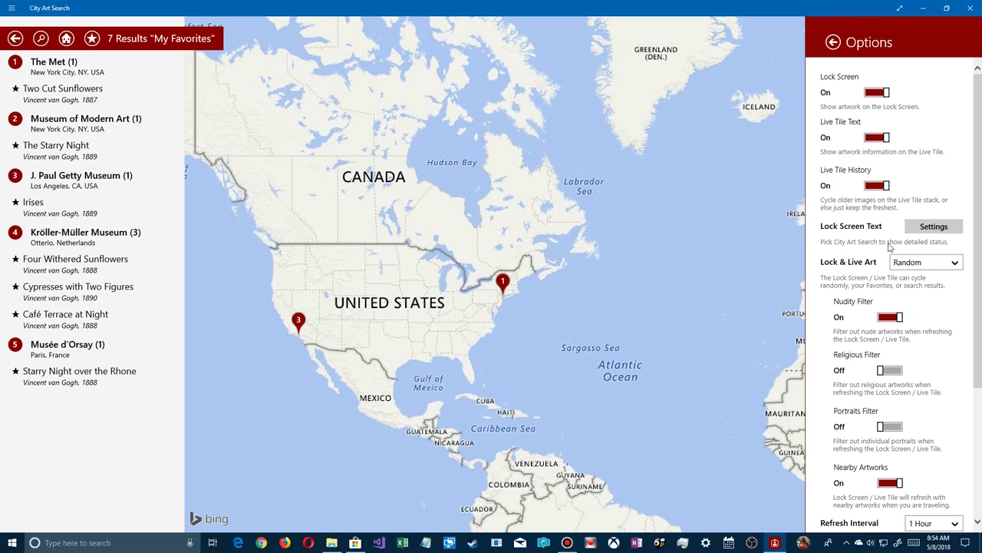
left_click(935, 229)
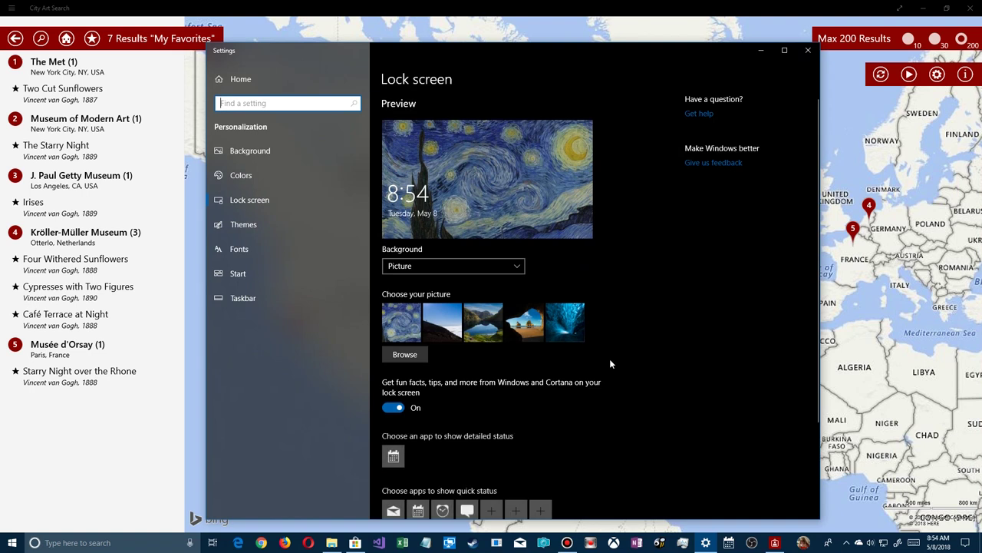
scroll(614, 362, "down", 3)
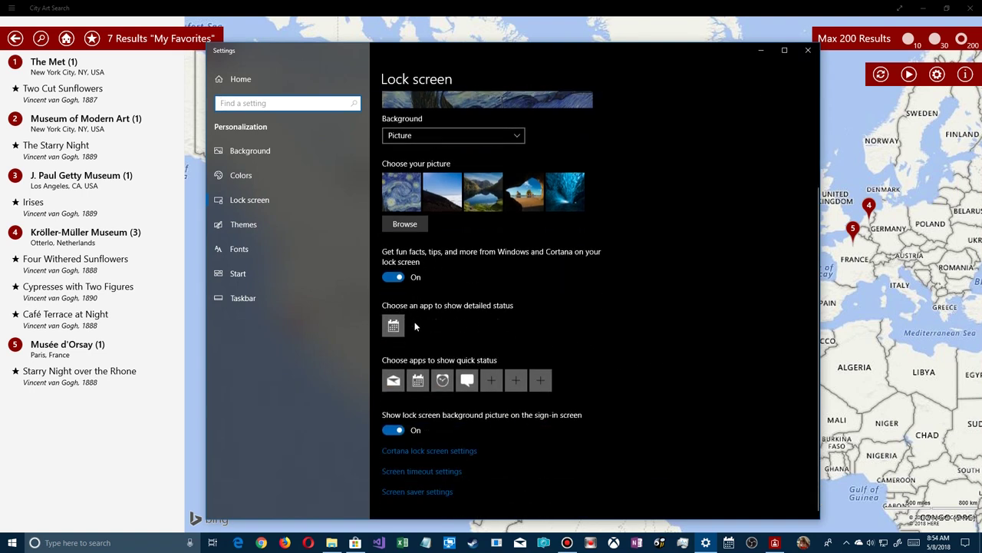
left_click(394, 327)
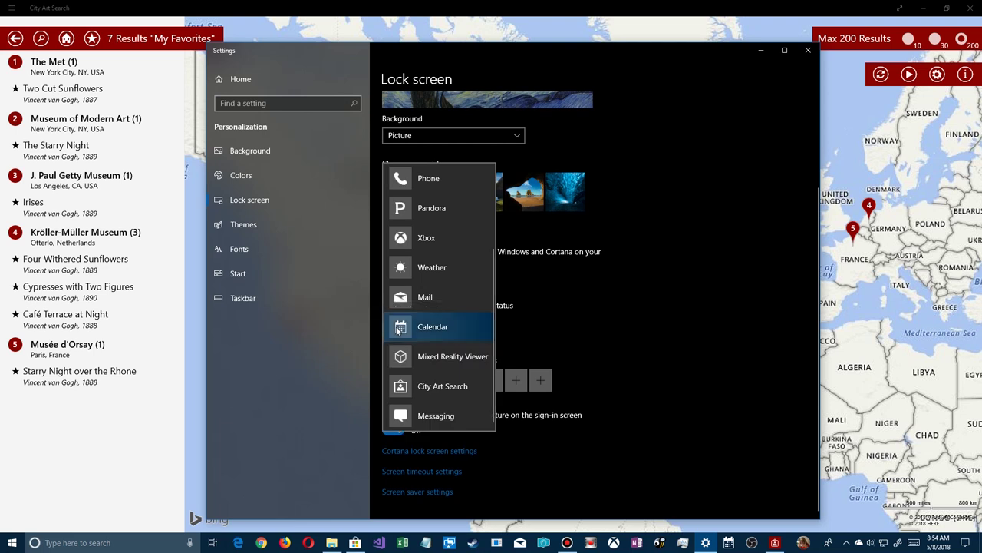
left_click(431, 386)
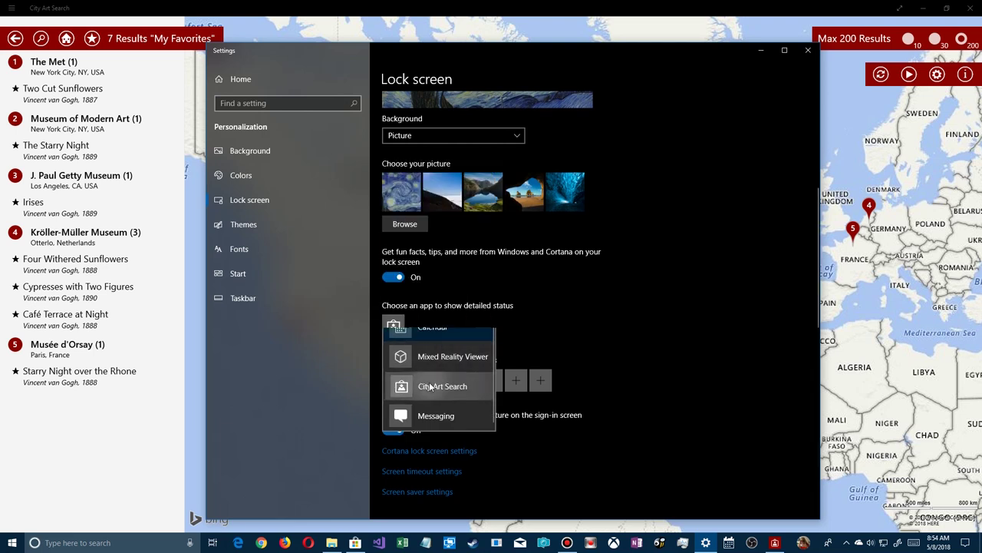
- Check the apps available for an empty quick status slot, close the list unchanged, and return to City Art Search
left_click(492, 382)
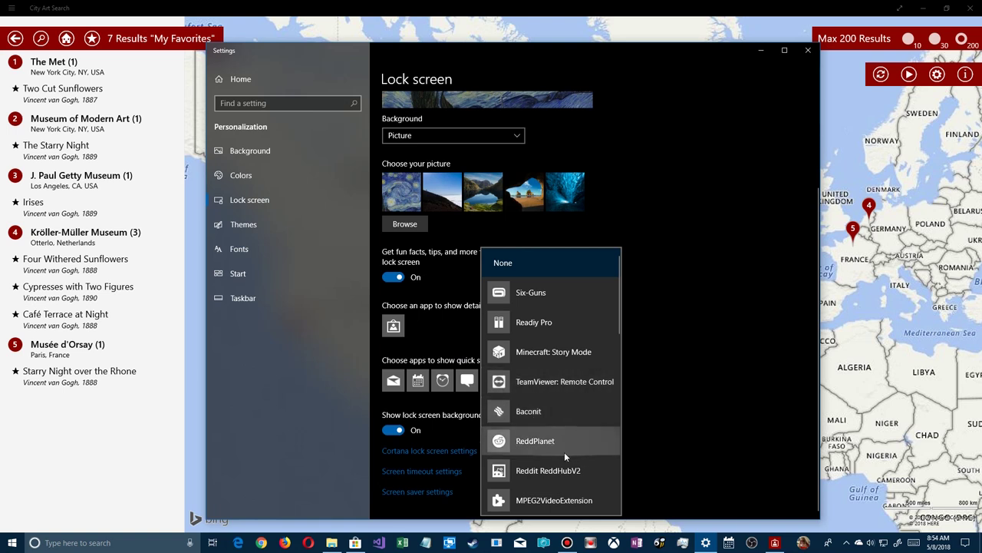
left_click(721, 387)
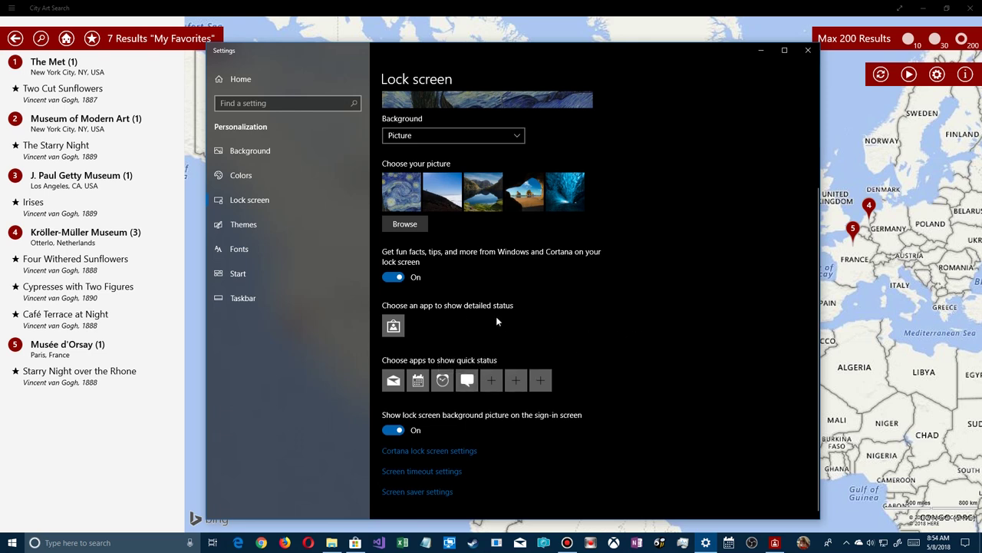
left_click(845, 106)
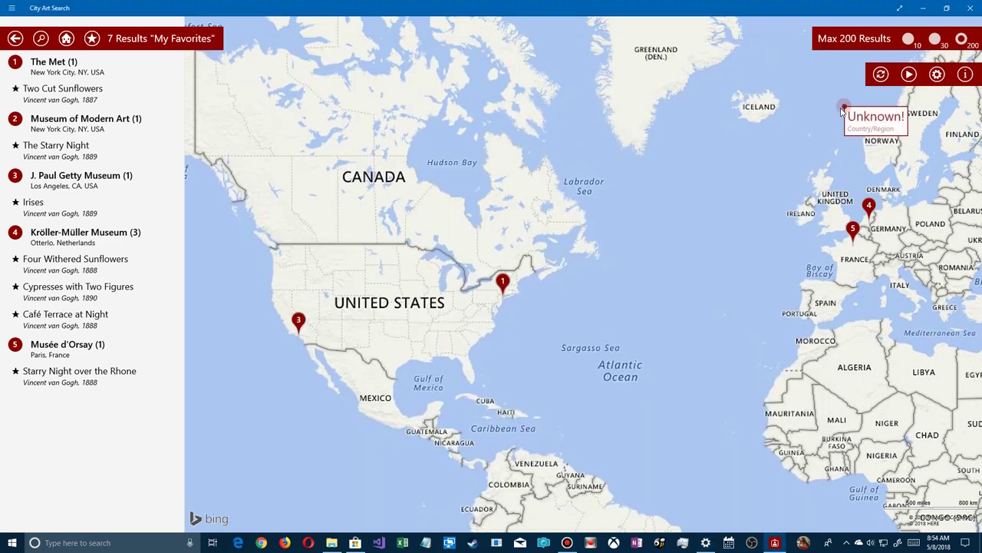
- Lock the computer to check the lock screen with City Art Search as its detailed status app
left_click(11, 543)
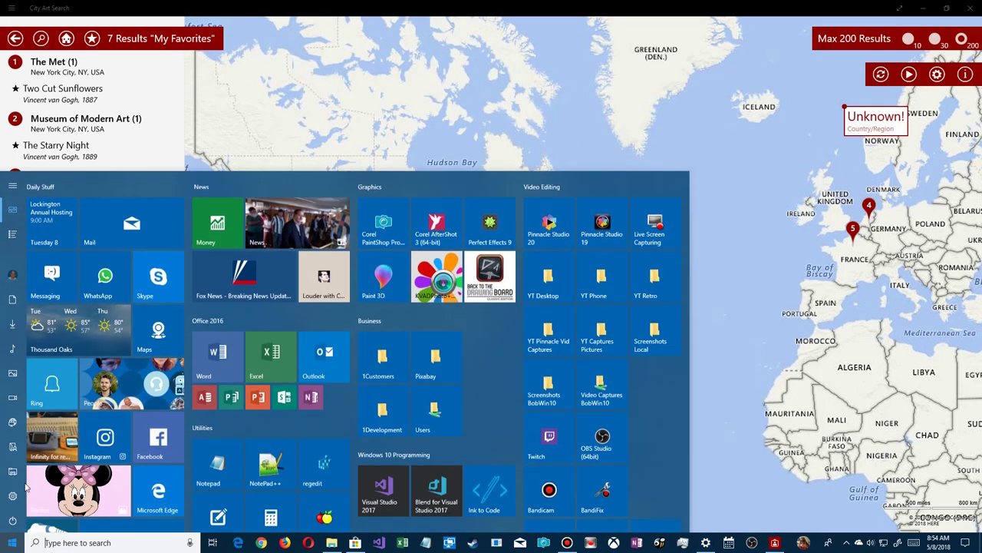
left_click(12, 277)
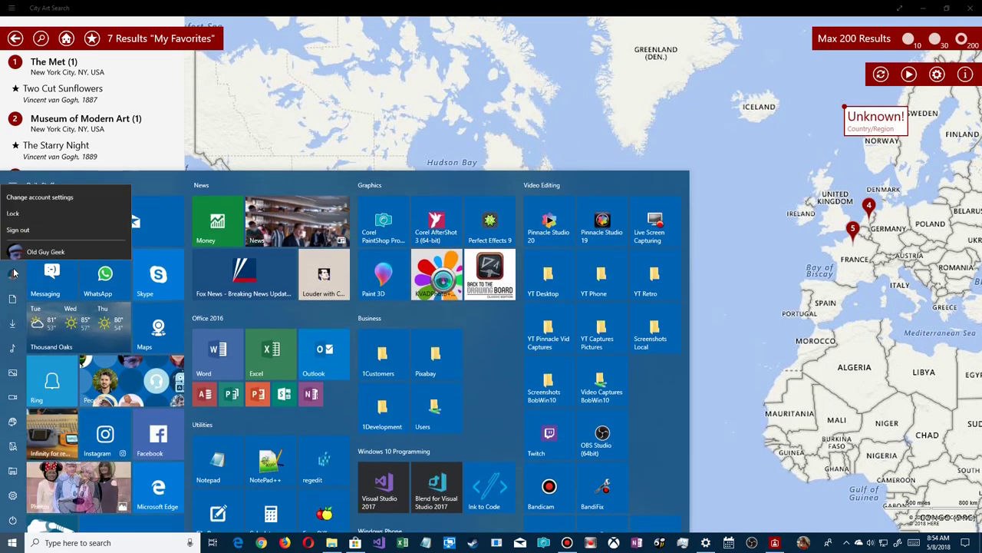
left_click(35, 209)
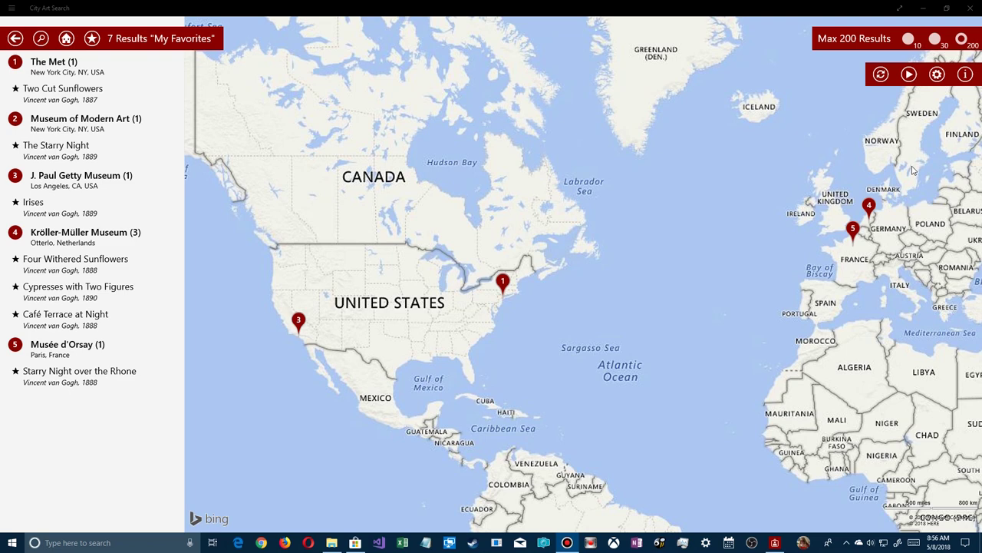
- Review the available choices for Lock & Live Art and Refresh Interval in the options without changing them
left_click(937, 74)
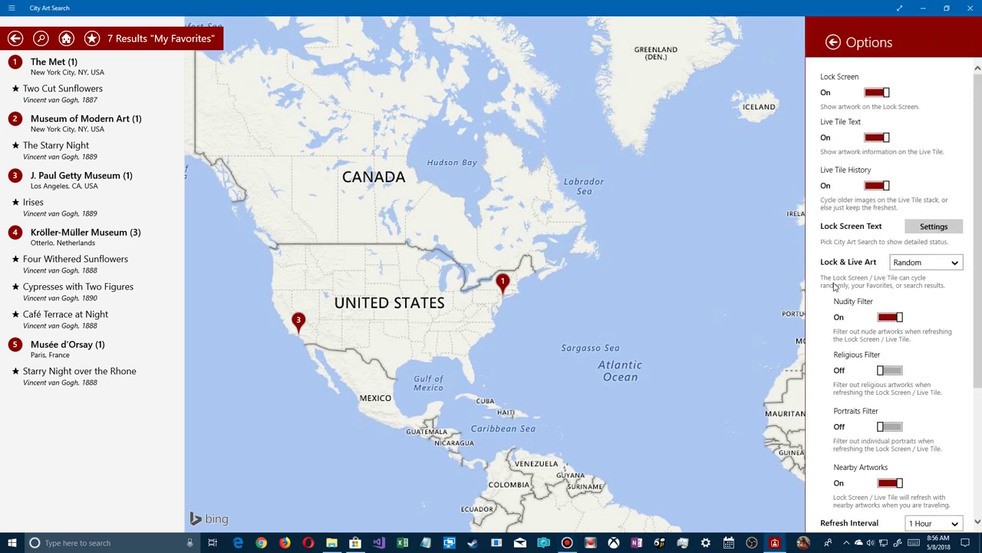
left_click(917, 265)
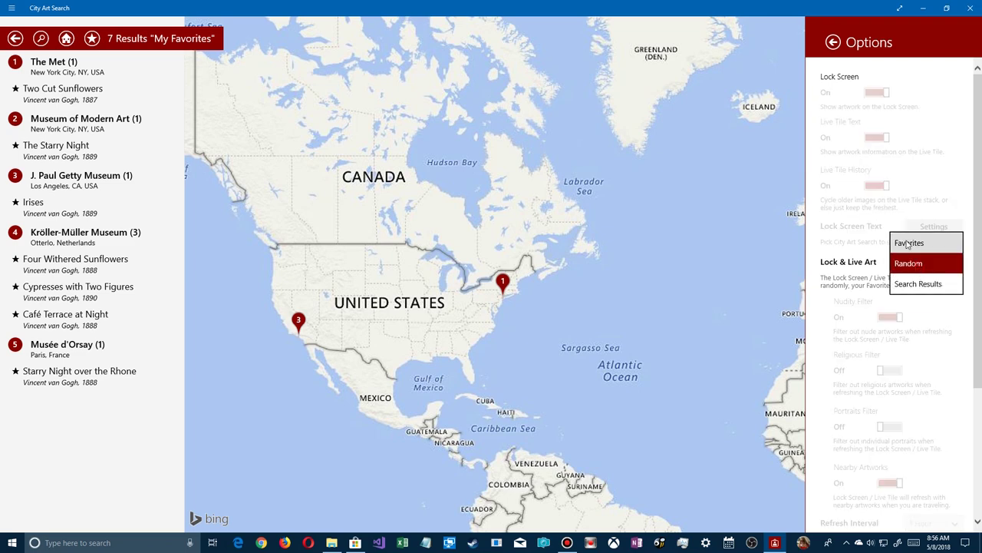
left_click(849, 296)
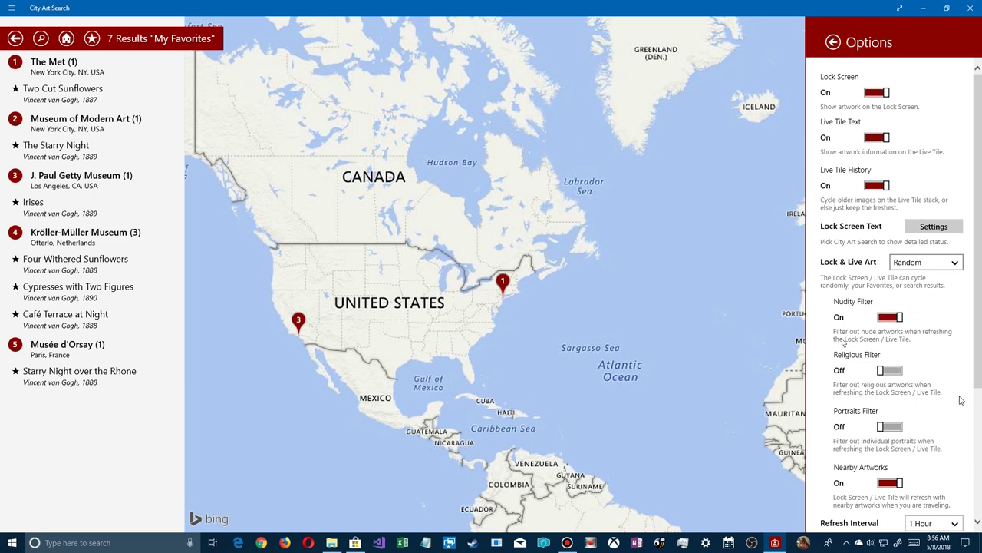
left_click_drag(978, 379, 975, 516)
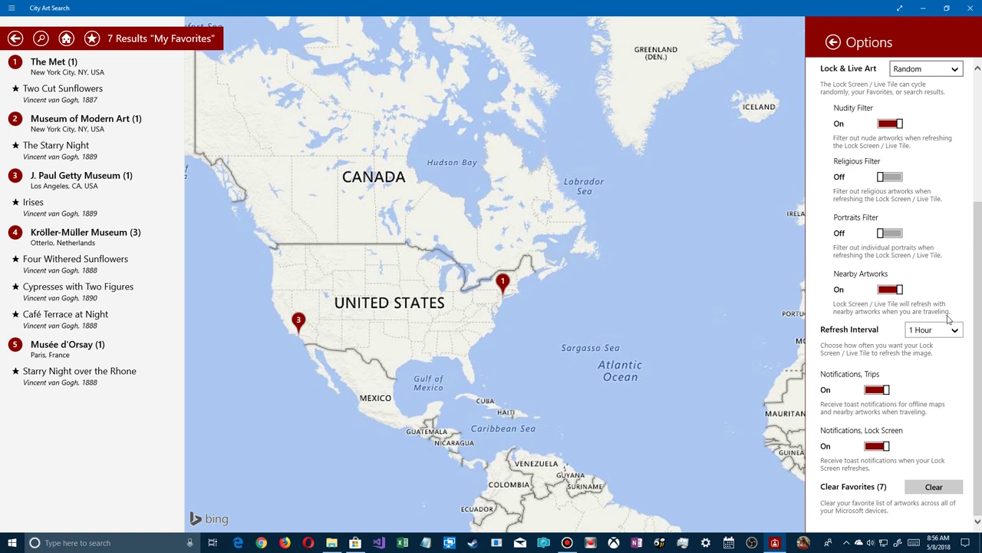
left_click(933, 332)
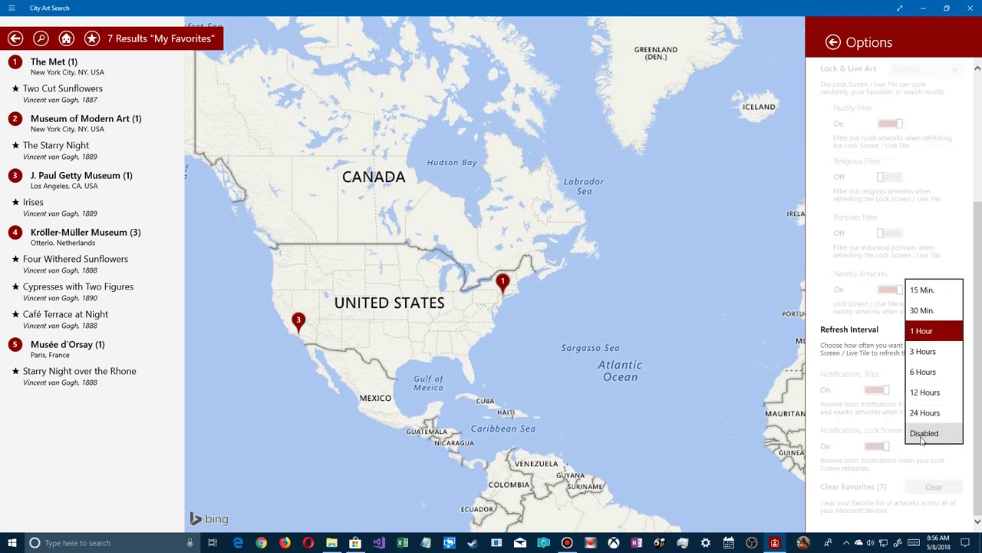
left_click(835, 356)
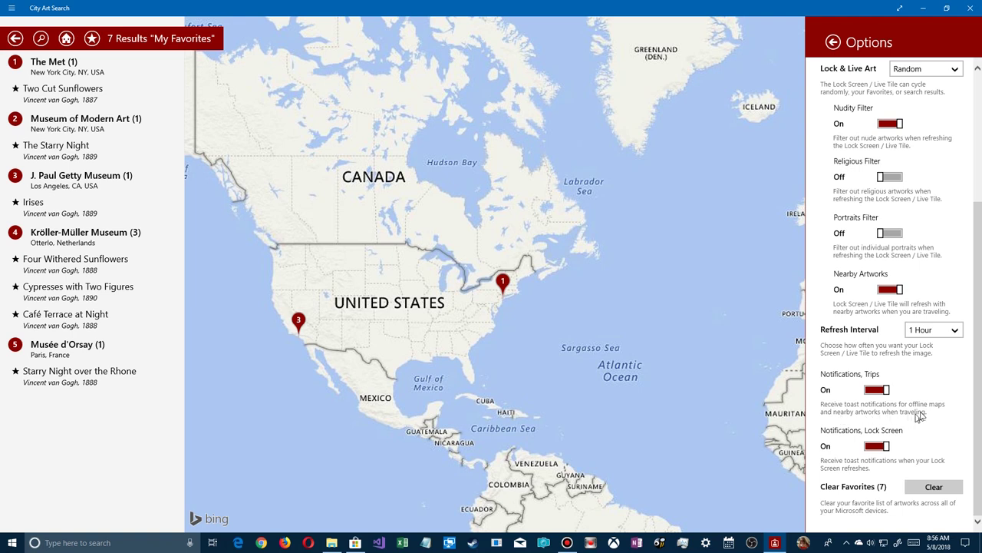
- Open the Windows notification center, dismiss the listed notifications, and close it
left_click(966, 543)
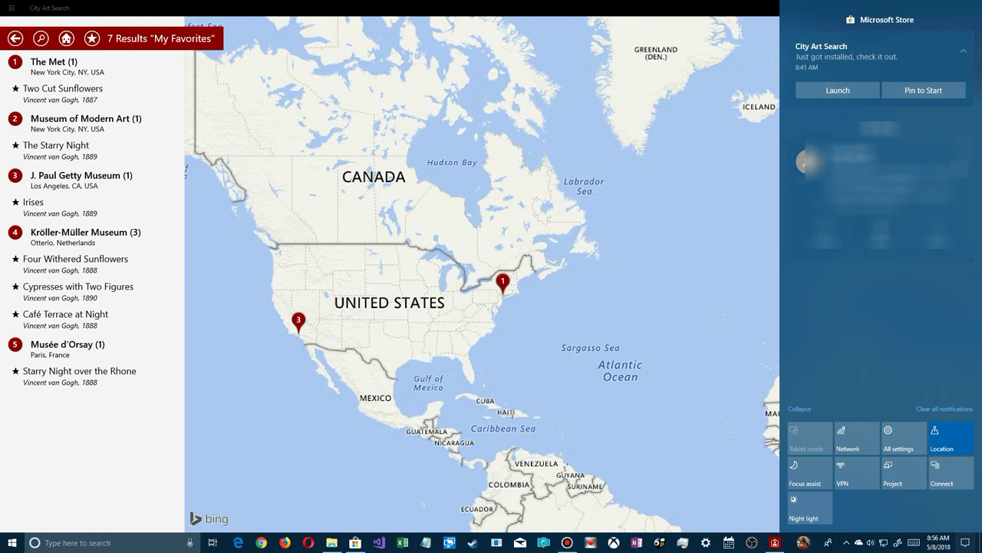
left_click(964, 149)
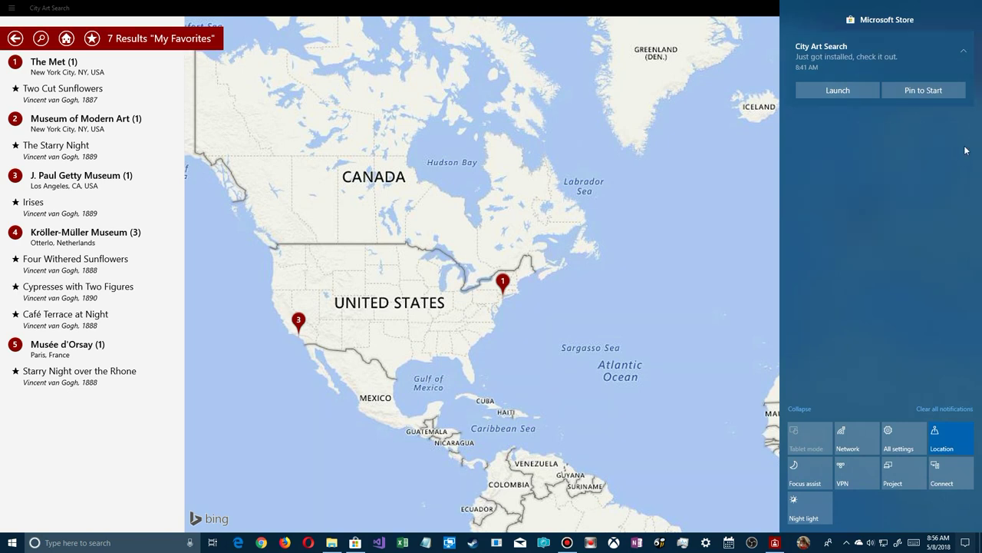
left_click(963, 42)
left_click(750, 294)
left_click(750, 294)
- Review the remaining options, from the artwork filters through notifications to clearing favorites, and close the options
left_click(937, 73)
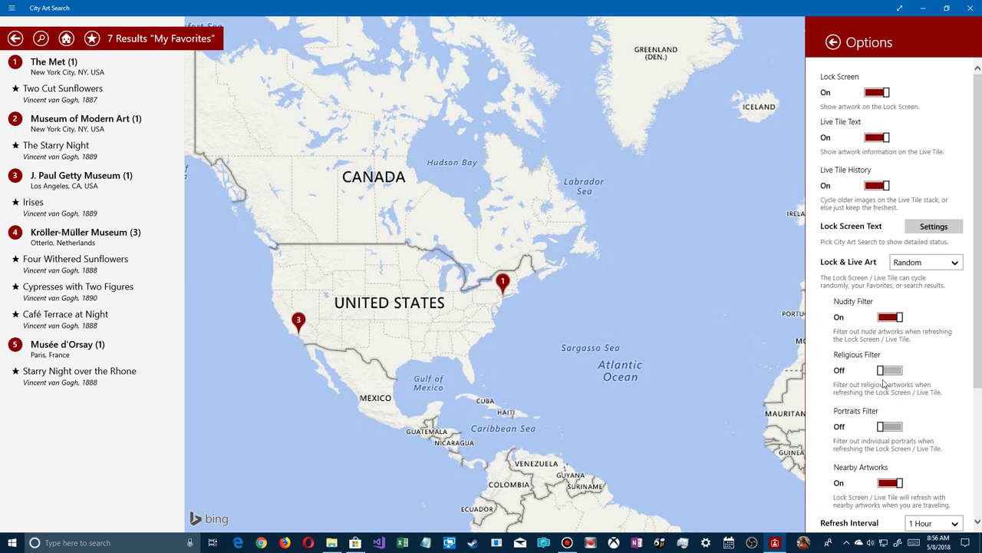
scroll(939, 405, "down", 3)
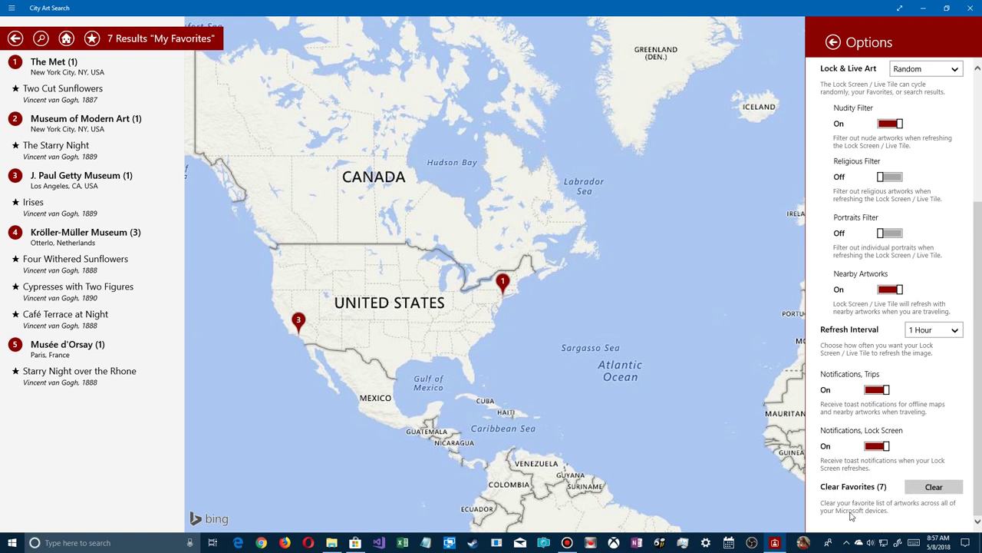
left_click(625, 294)
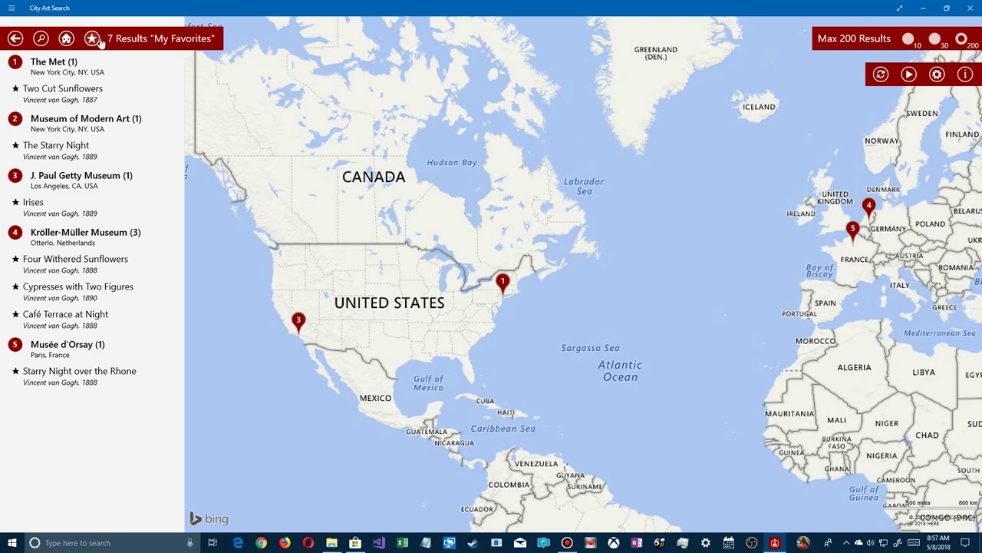
- Search for artworks of the artistic movement Impressionism, using the suggestion offered for "impre"
left_click(161, 38)
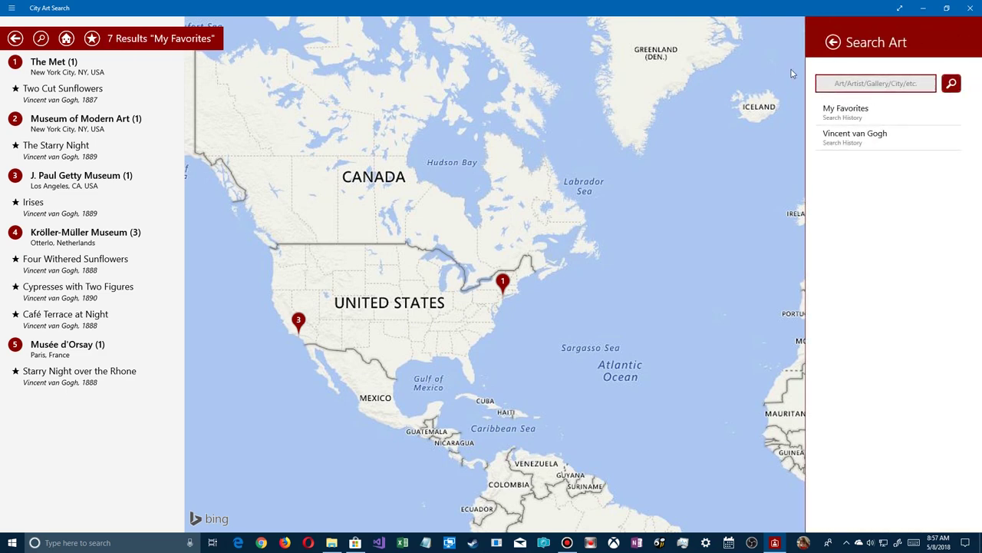
type("impre")
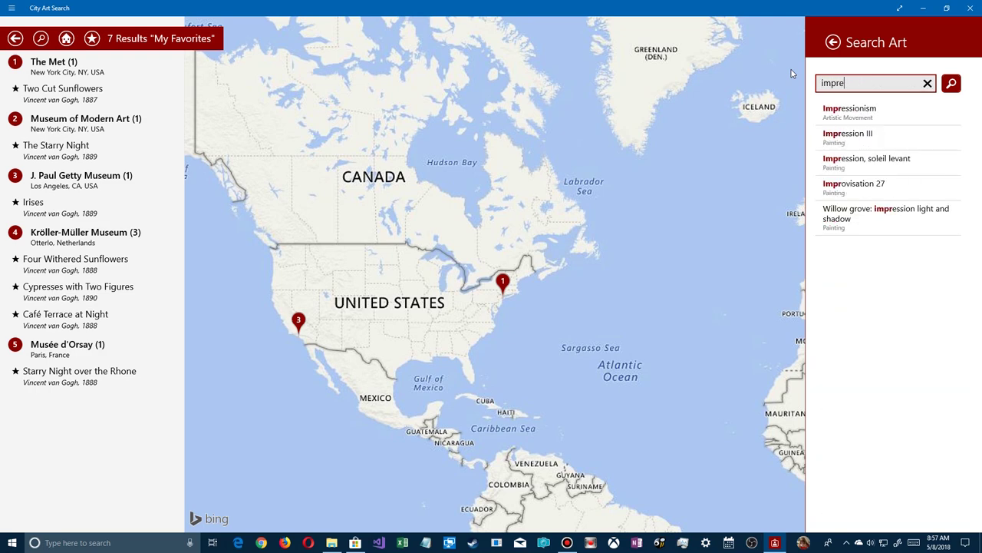
left_click(837, 123)
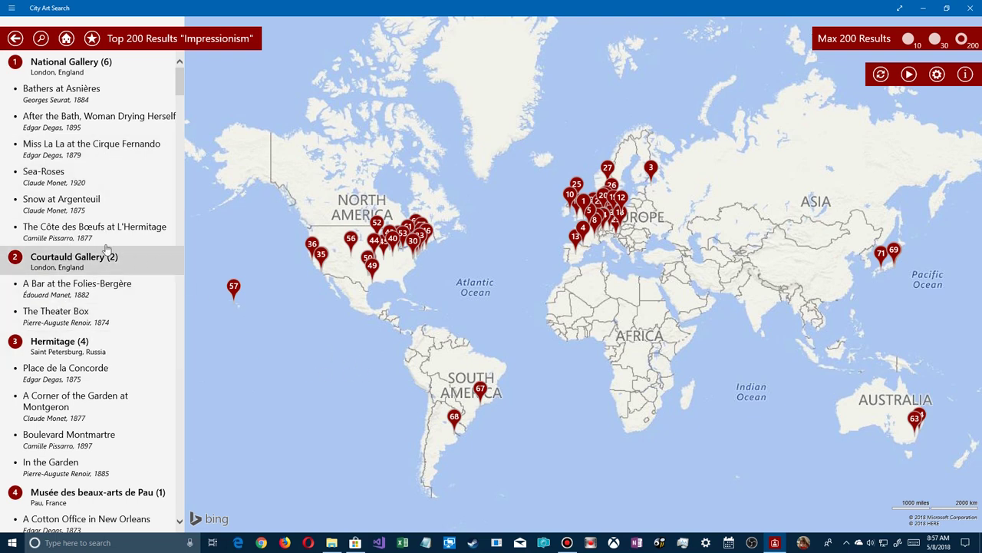
- Open Claude Monet's "Snow at Argenteuil" at full size, read its Wiki Art information on the painting and artist, and close it
left_click(54, 205)
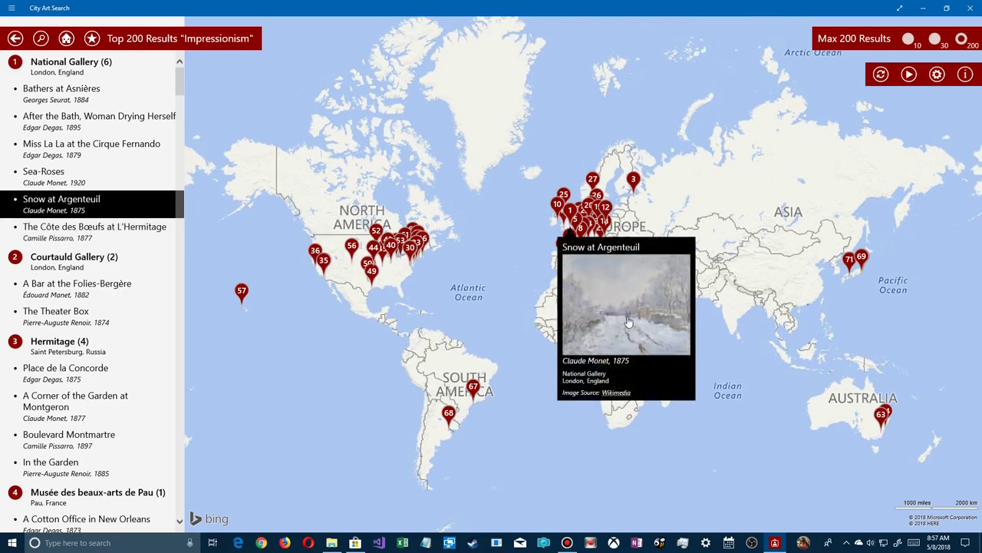
left_click(628, 322)
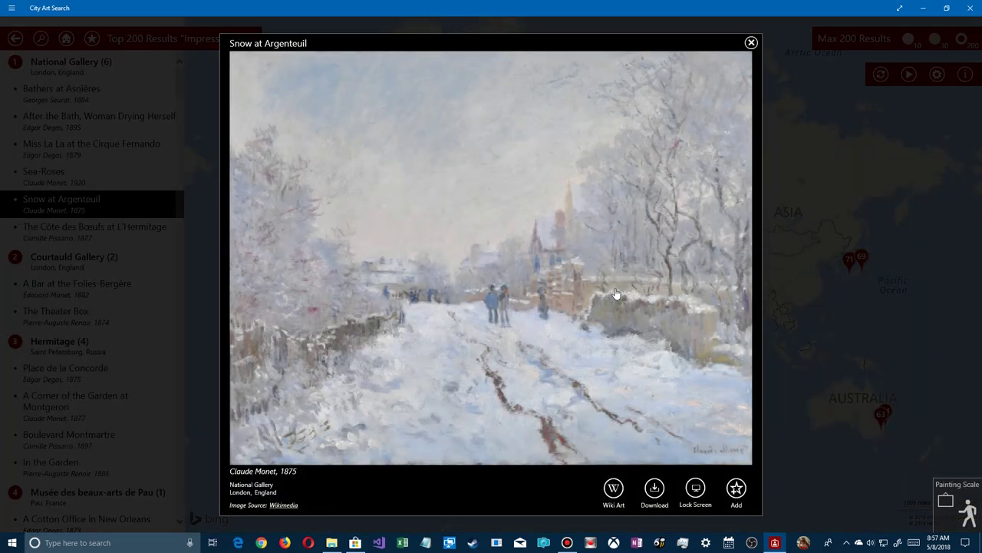
left_click(614, 495)
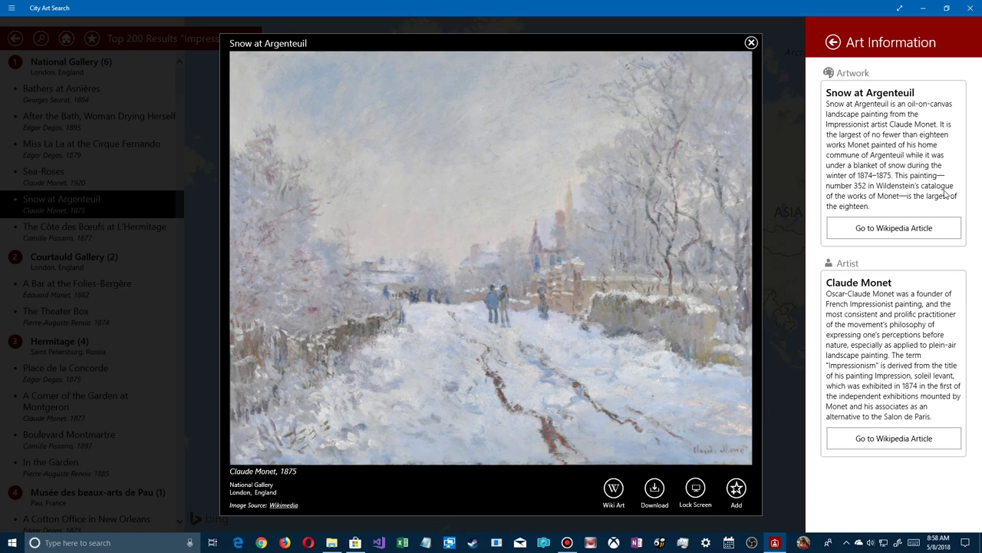
left_click(787, 206)
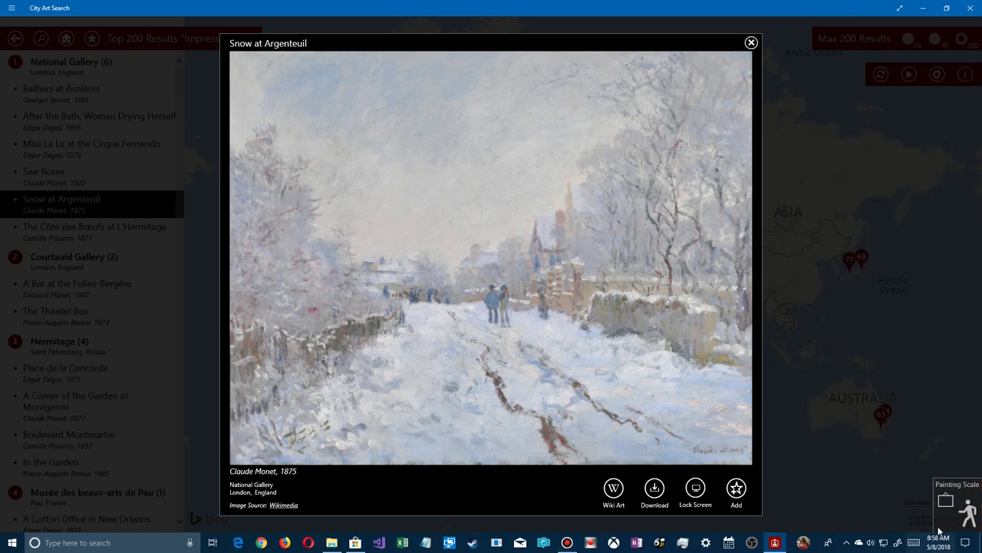
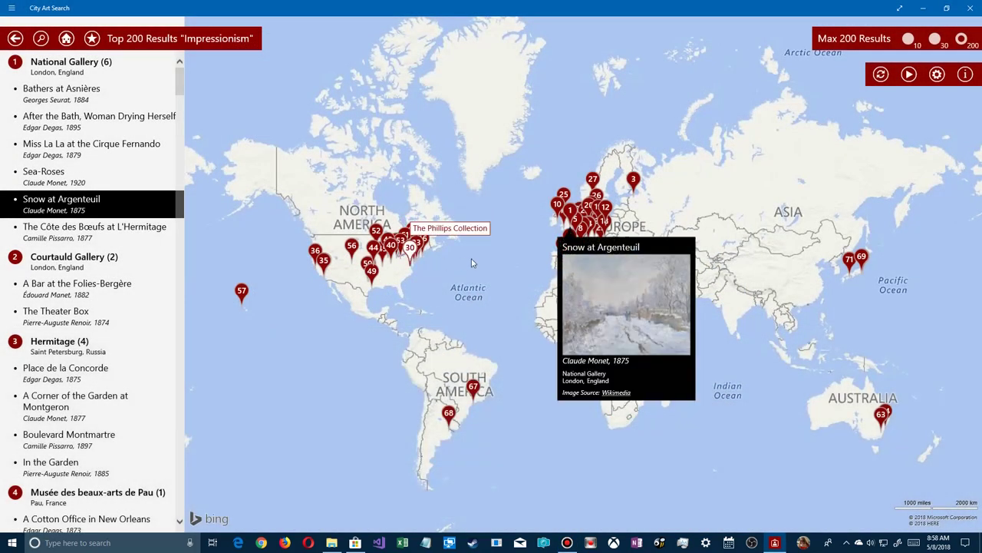
- Compare the Impressionism map at maximums of 30 and 10 results, previewing the J. Paul Getty Museum entry, and set the maximum back to 200
scroll(477, 227, "up", 3)
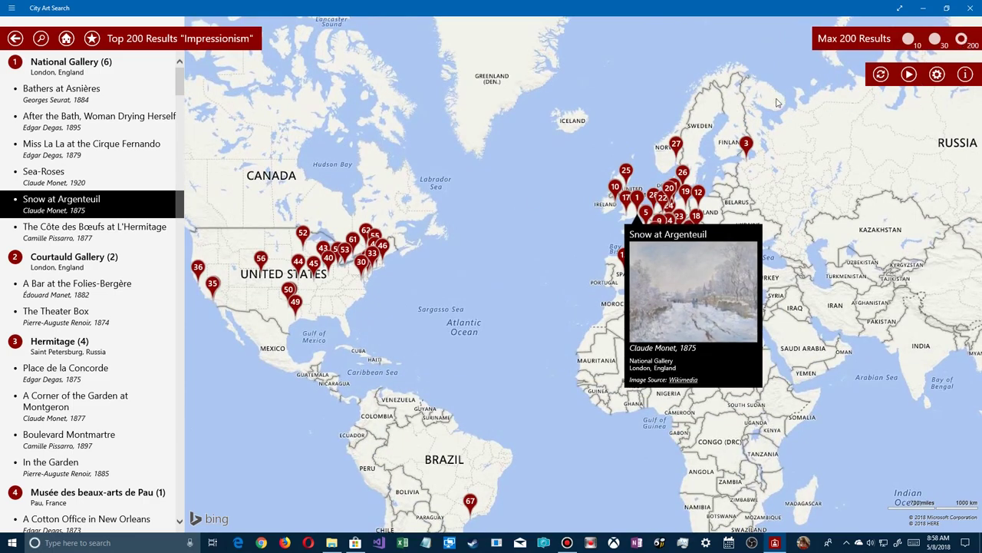
scroll(487, 250, "up", 2)
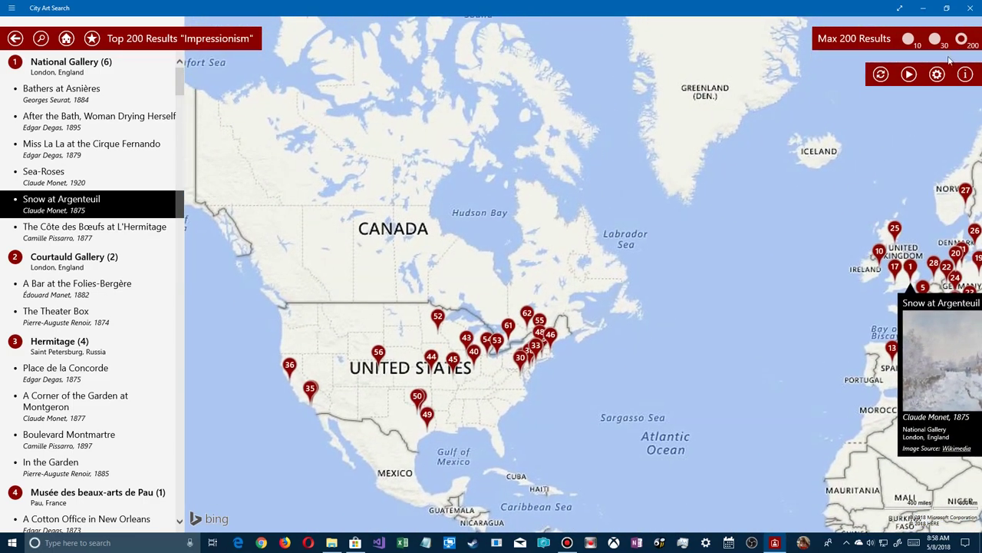
left_click(935, 39)
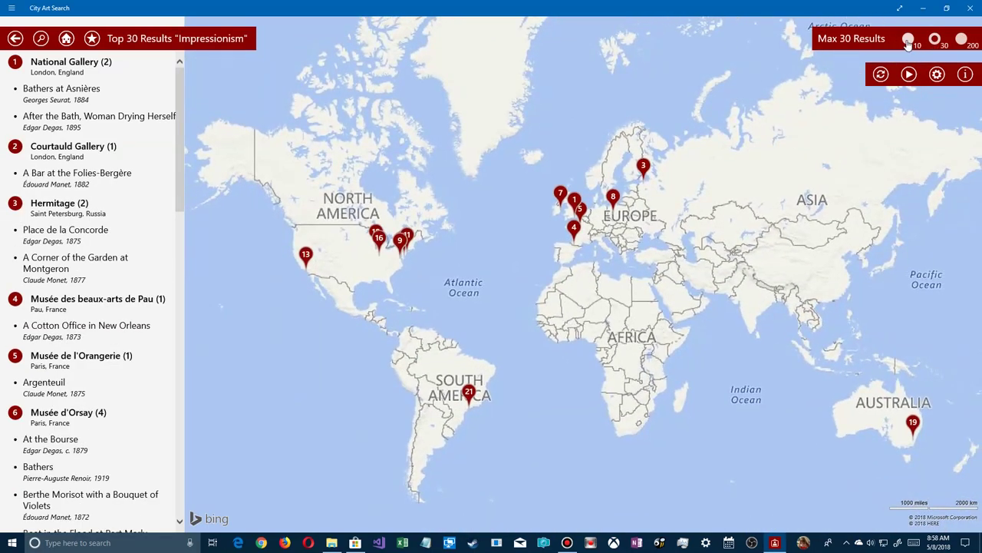
left_click(908, 39)
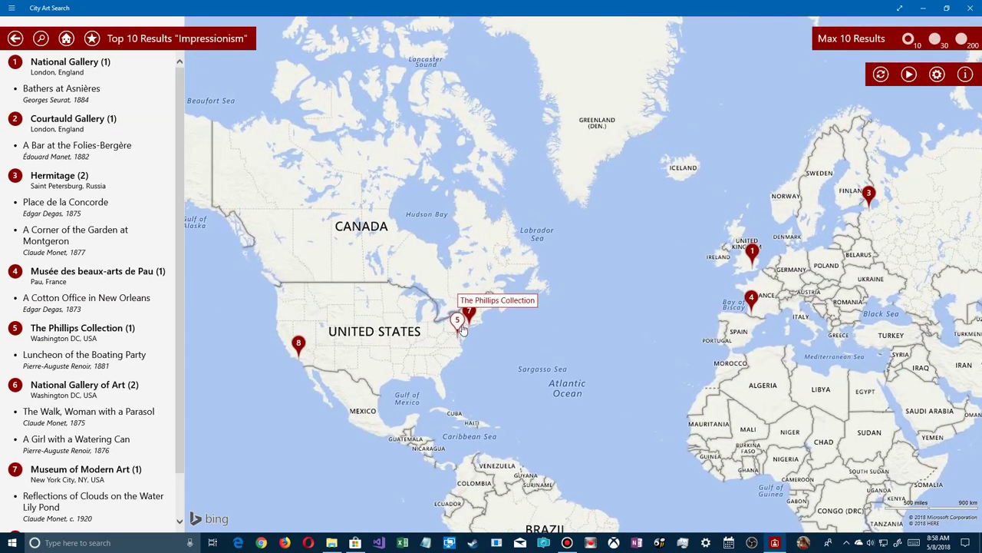
left_click(301, 341)
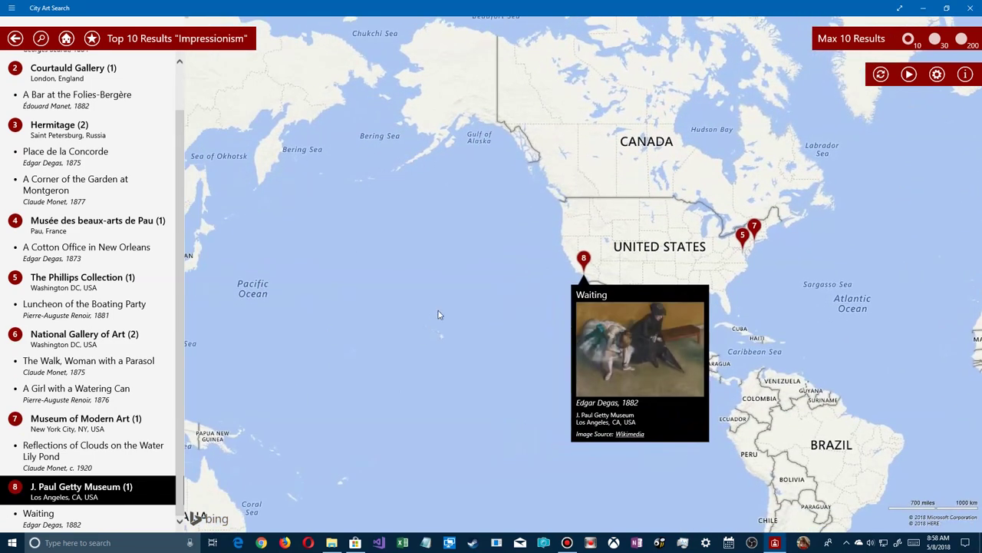
left_click(960, 39)
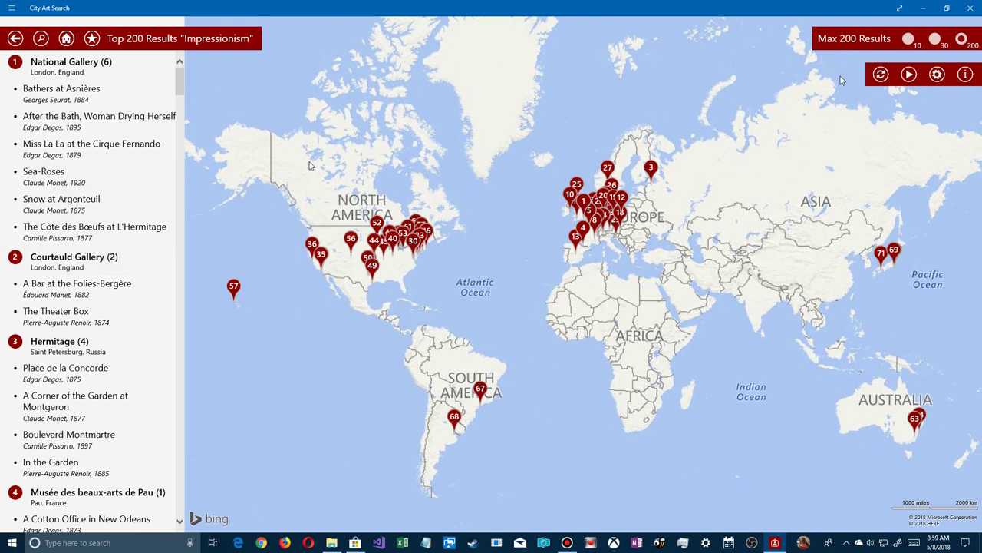
- Search for "getty" and show the Getty Villa gallery's artworks and map location
left_click(937, 75)
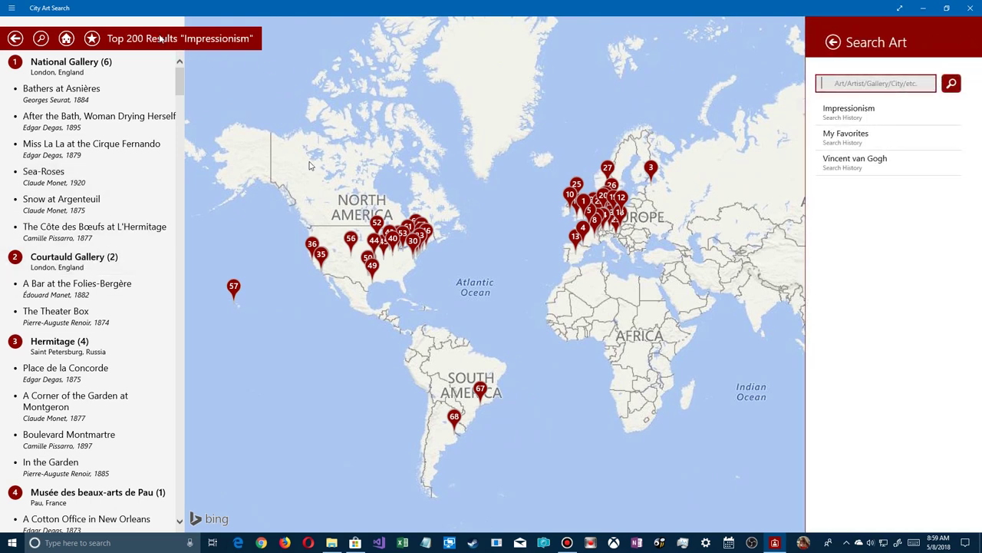
type("getty")
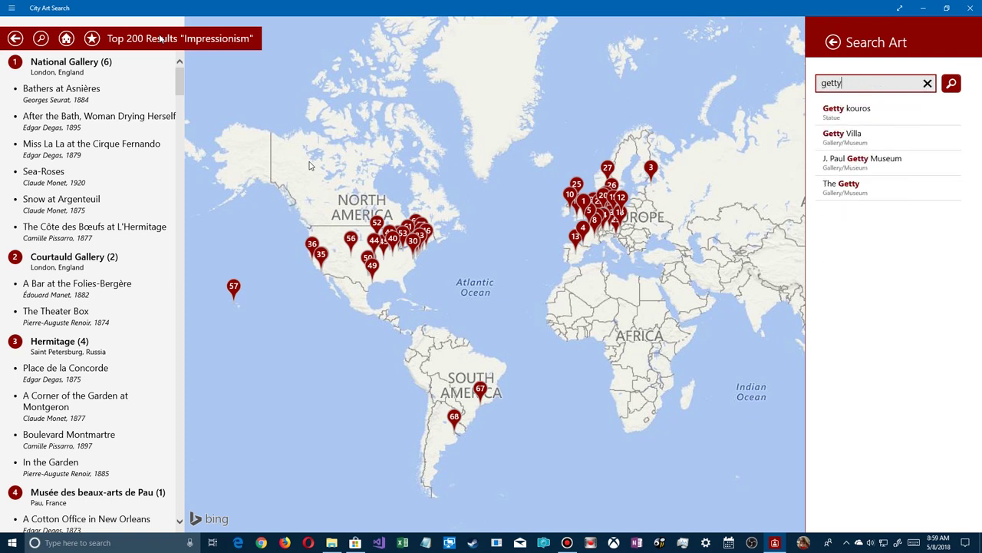
left_click(847, 135)
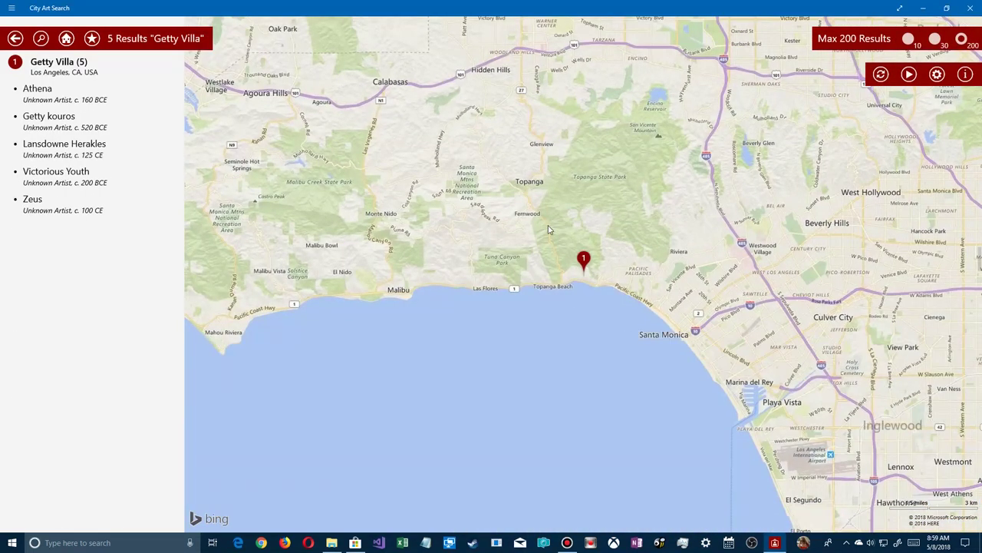
mouse_move(585, 264)
- Search for "getty" again, choose the J. Paul Getty Museum, and look through its full list of artworks
left_click(135, 40)
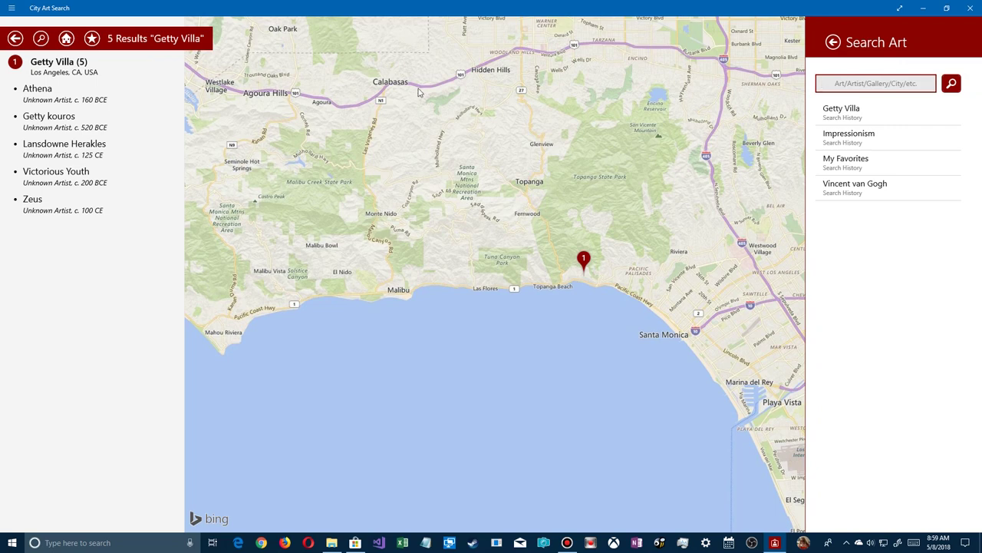
type("getty")
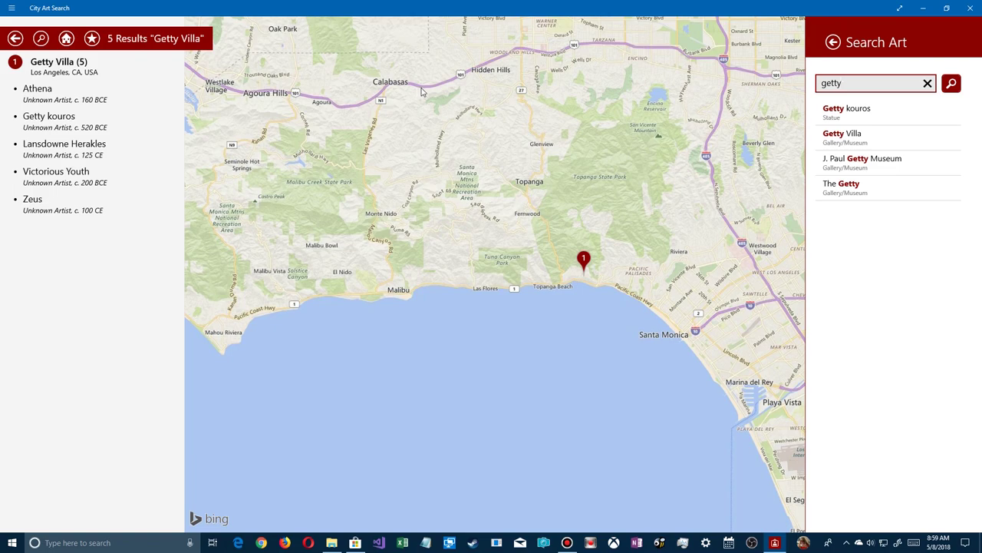
left_click(844, 162)
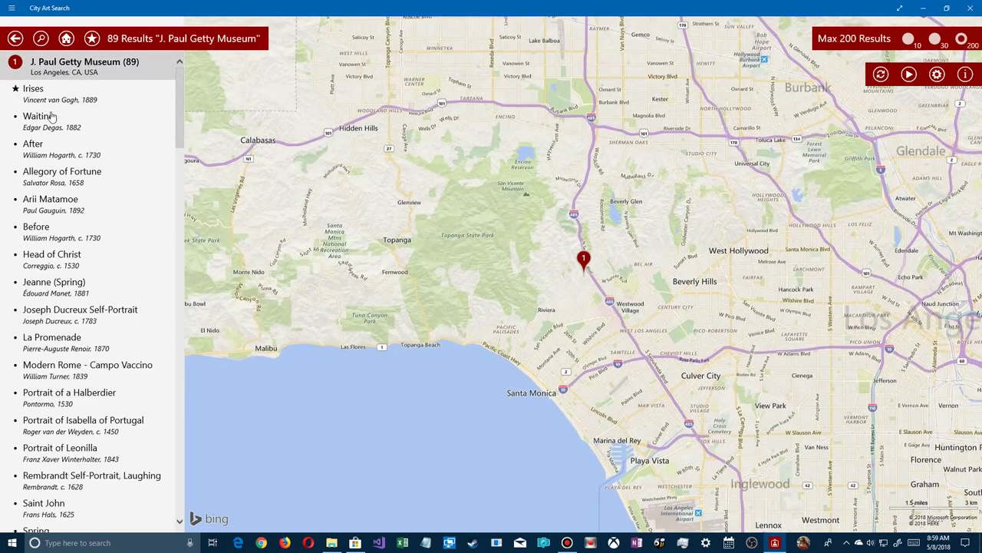
scroll(73, 265, "down", 10)
scroll(73, 265, "down", 15)
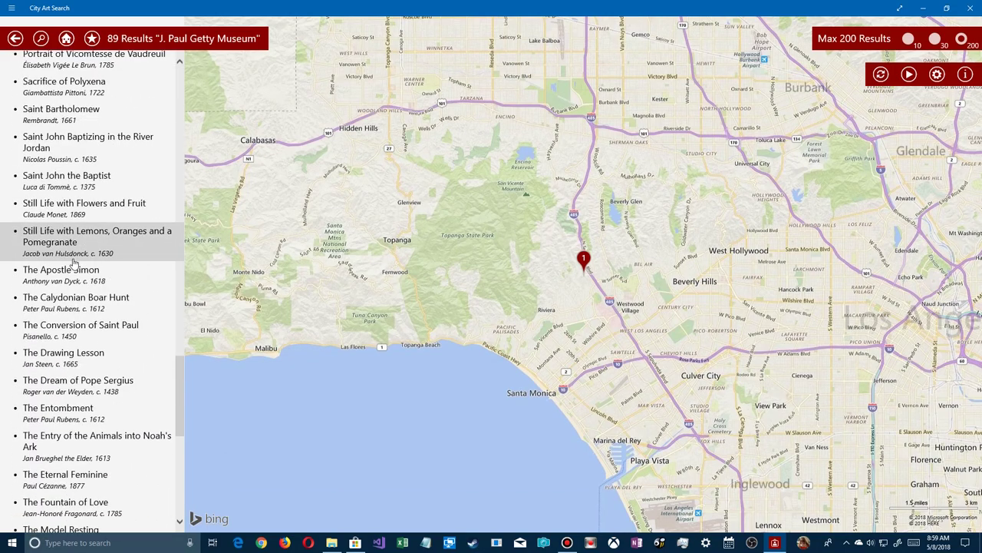
scroll(73, 265, "down", 6)
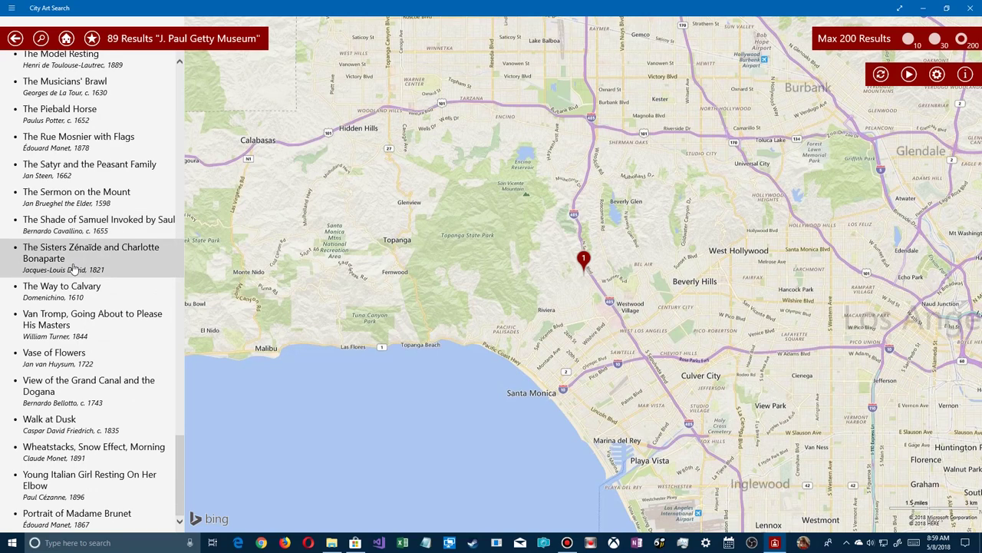
- Rerun the Vincent van Gogh search from the search history and look through the artworks listed by museum
left_click(42, 38)
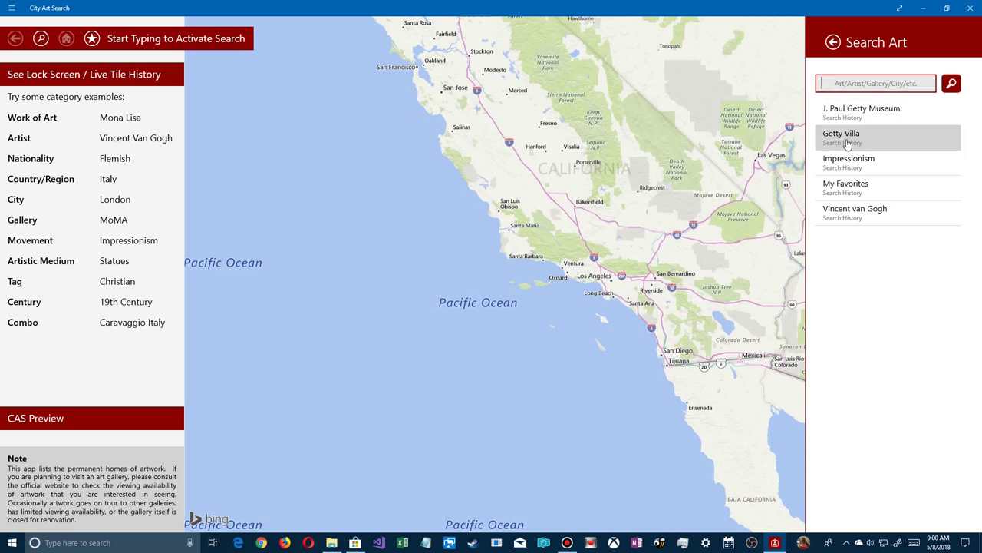
left_click(844, 213)
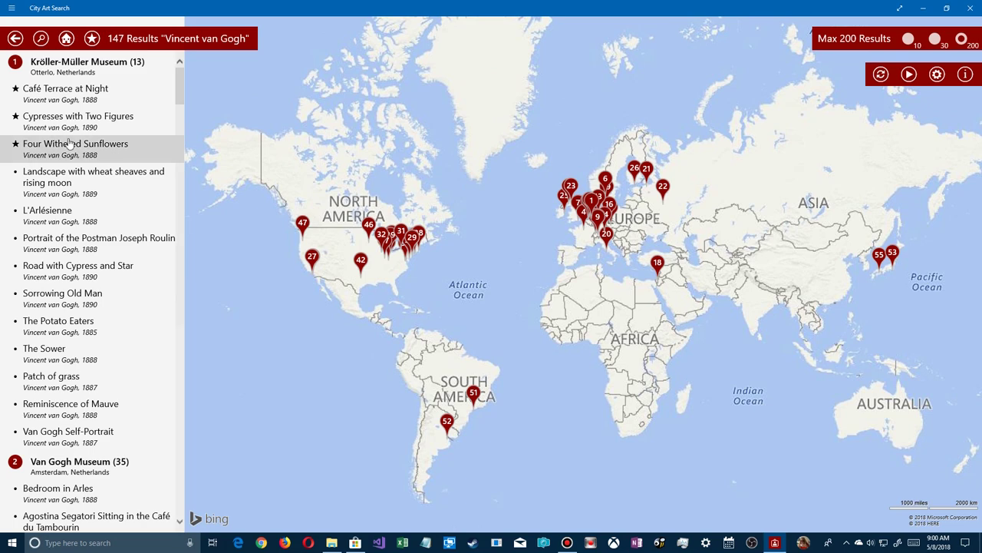
scroll(91, 257, "down", 3)
scroll(90, 256, "down", 14)
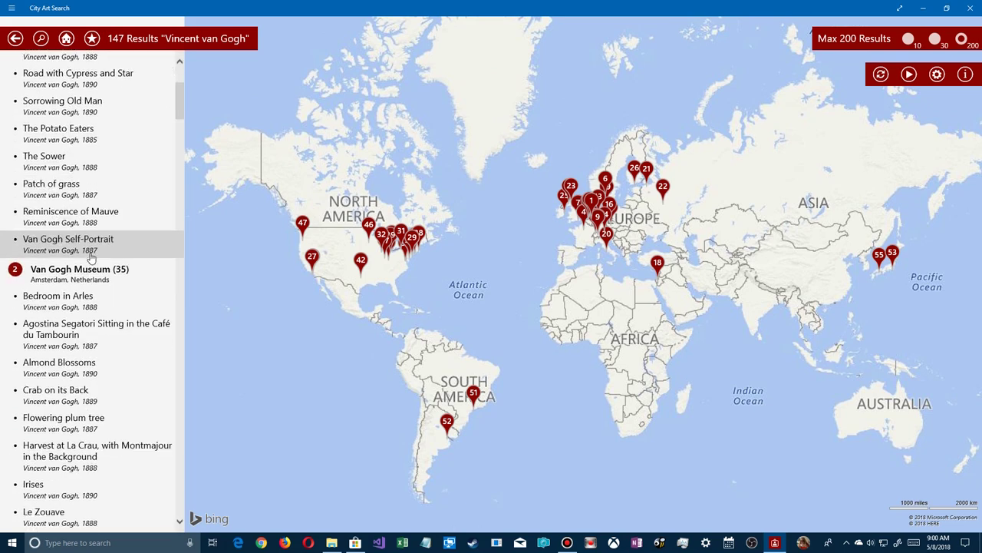
scroll(90, 257, "down", 17)
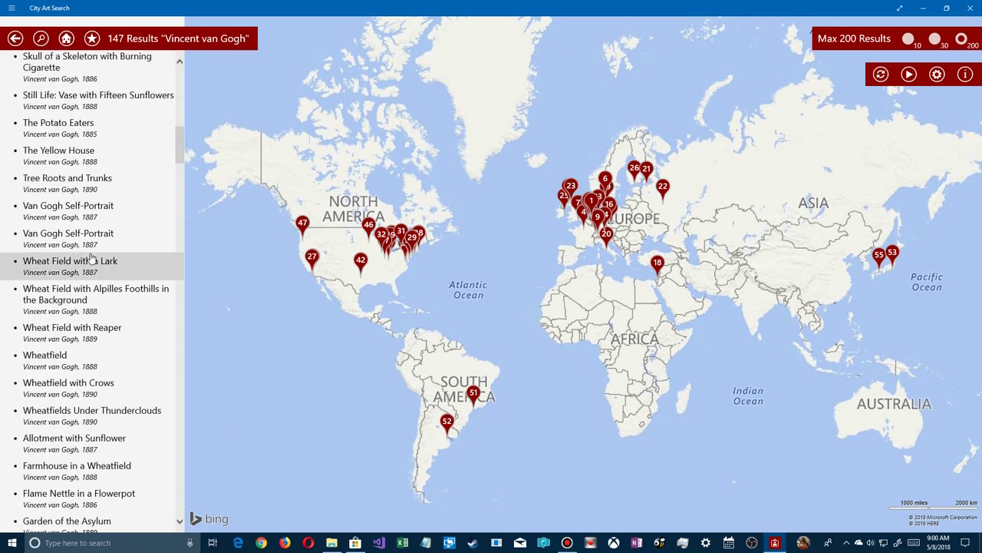
scroll(91, 256, "down", 14)
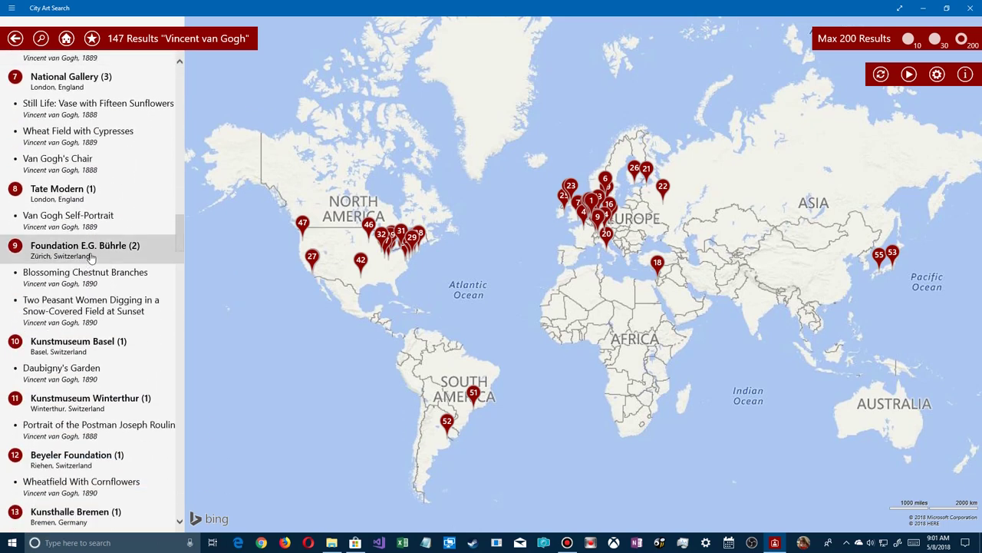
scroll(91, 257, "down", 5)
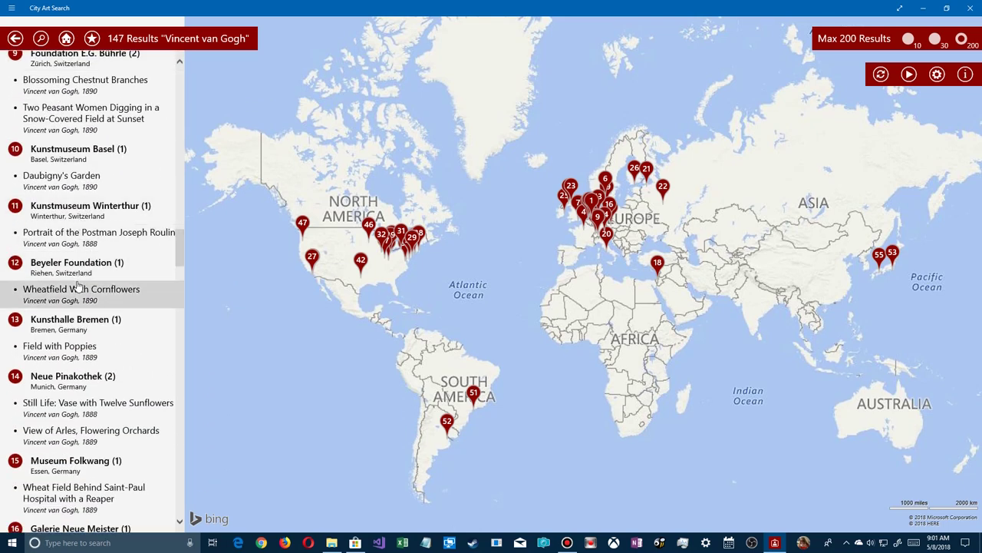
scroll(79, 277, "down", 10)
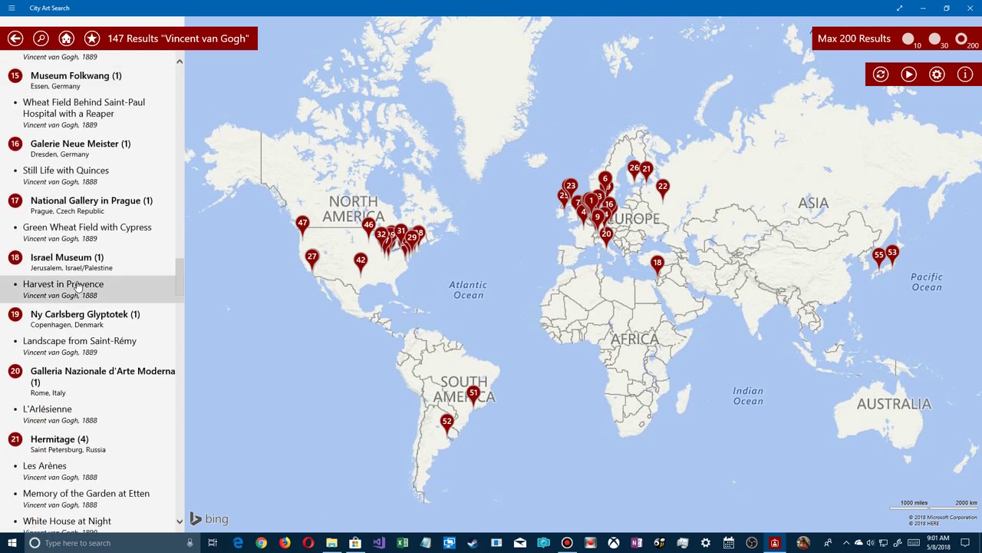
scroll(79, 285, "down", 15)
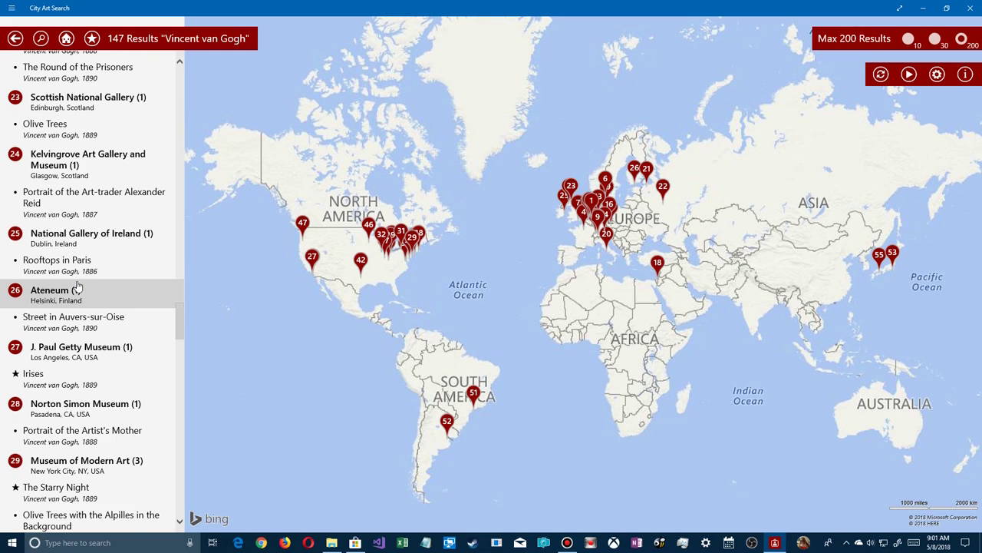
scroll(78, 285, "down", 5)
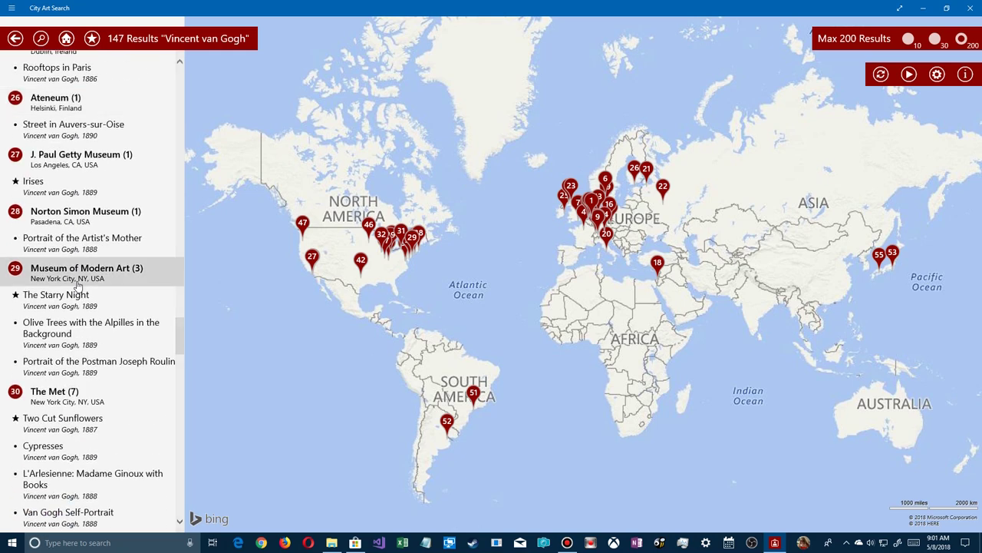
scroll(77, 285, "down", 5)
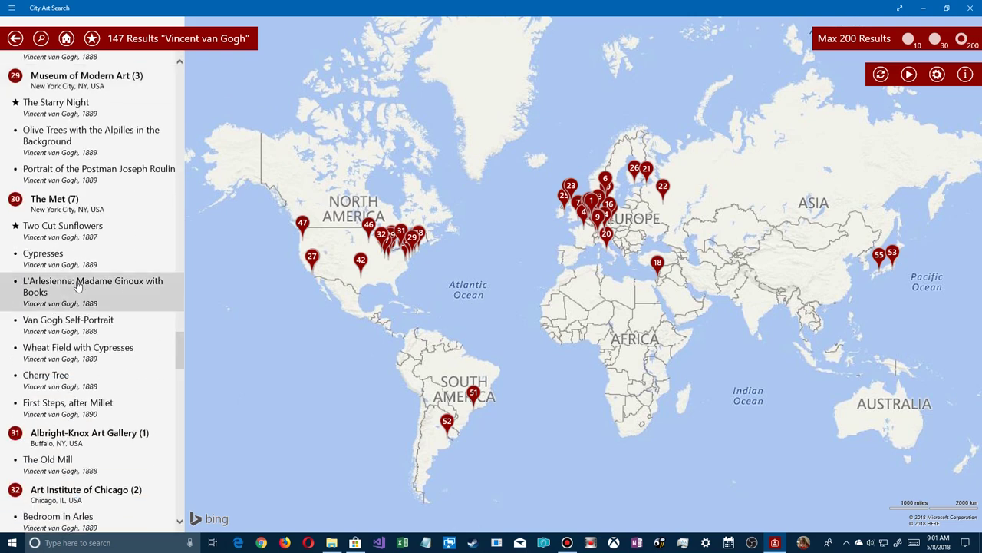
scroll(78, 285, "down", 5)
scroll(77, 285, "down", 5)
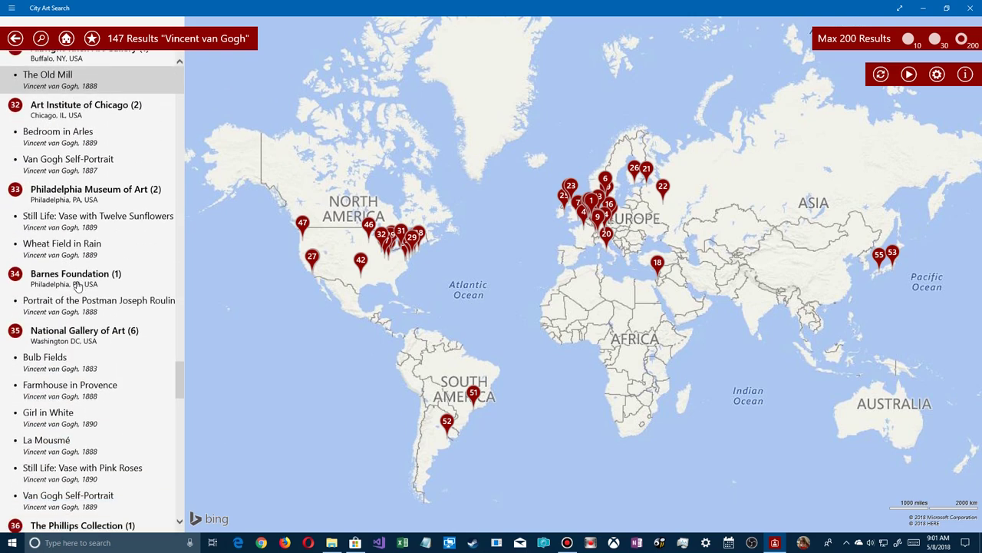
scroll(78, 286, "down", 5)
scroll(78, 285, "down", 10)
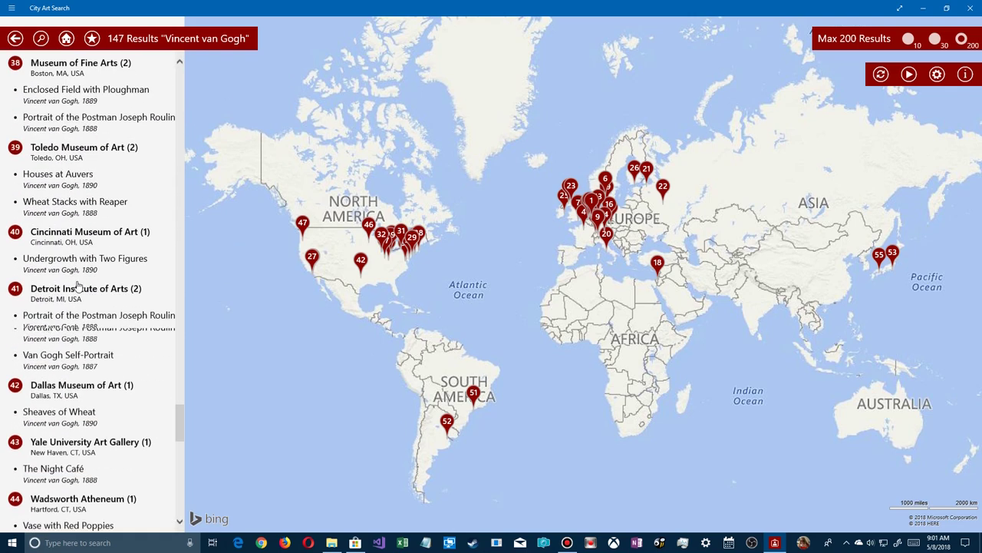
scroll(77, 286, "down", 5)
scroll(78, 285, "down", 8)
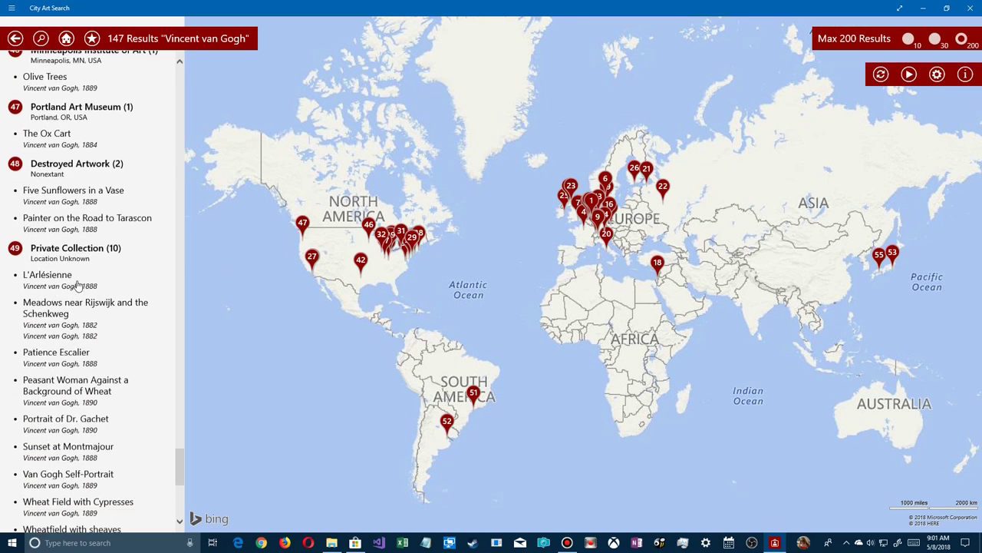
- Try to locate the Private Collection entry of the Vincent van Gogh results on the map
scroll(77, 285, "down", 6)
scroll(57, 265, "up", 6)
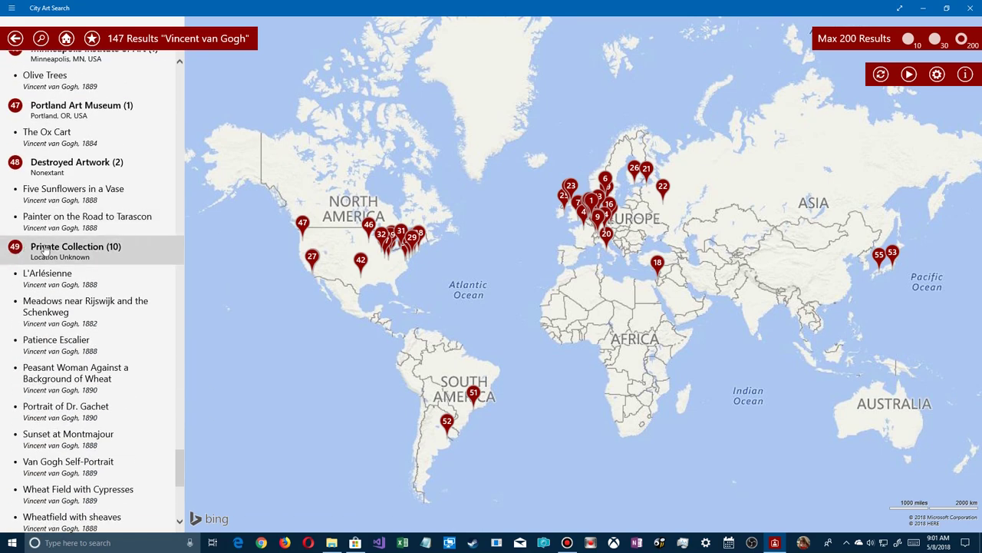
left_click(46, 252)
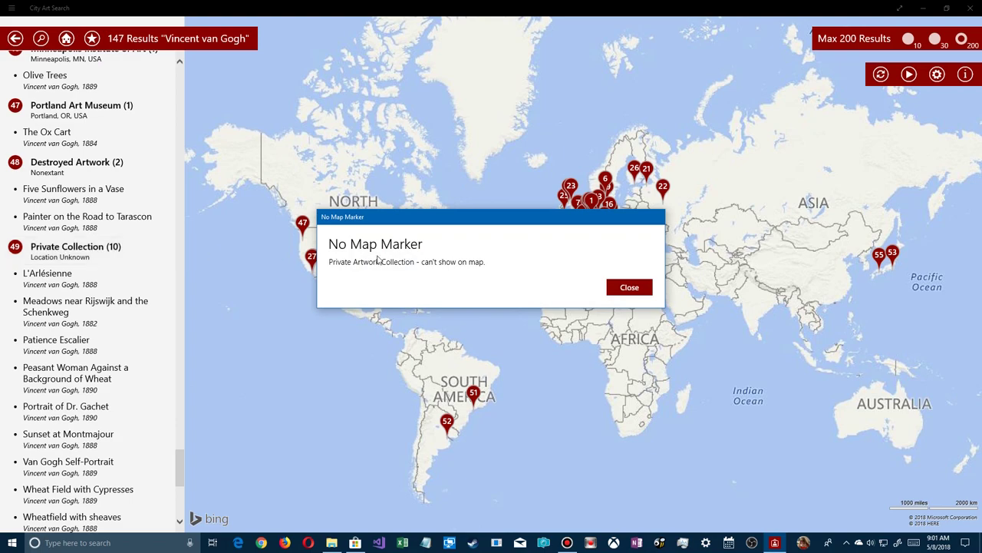
left_click(631, 287)
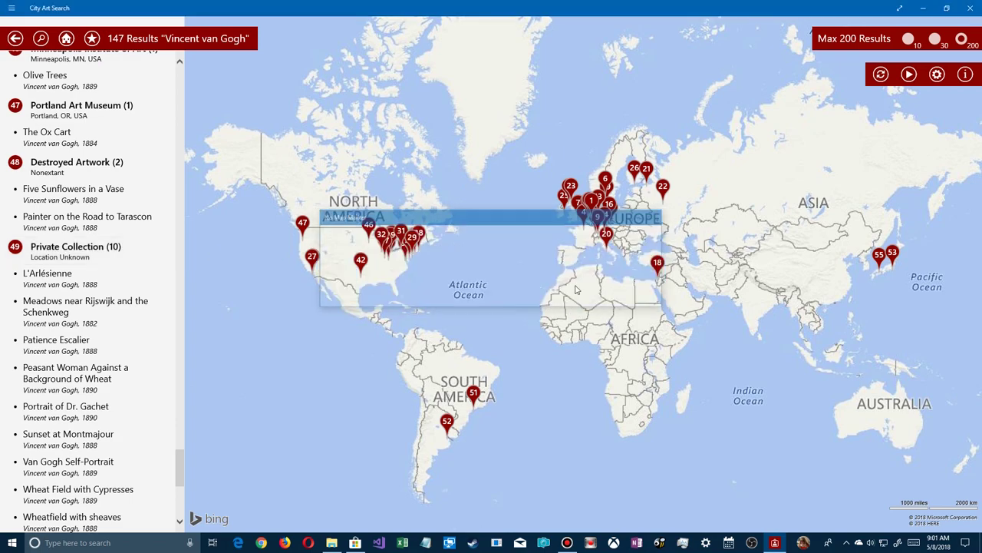
- View the private collection artworks "L'Arlésienne", including its Wikipedia art information, and "Meadows near Rijswijk and the Schenkweg"
left_click(86, 284)
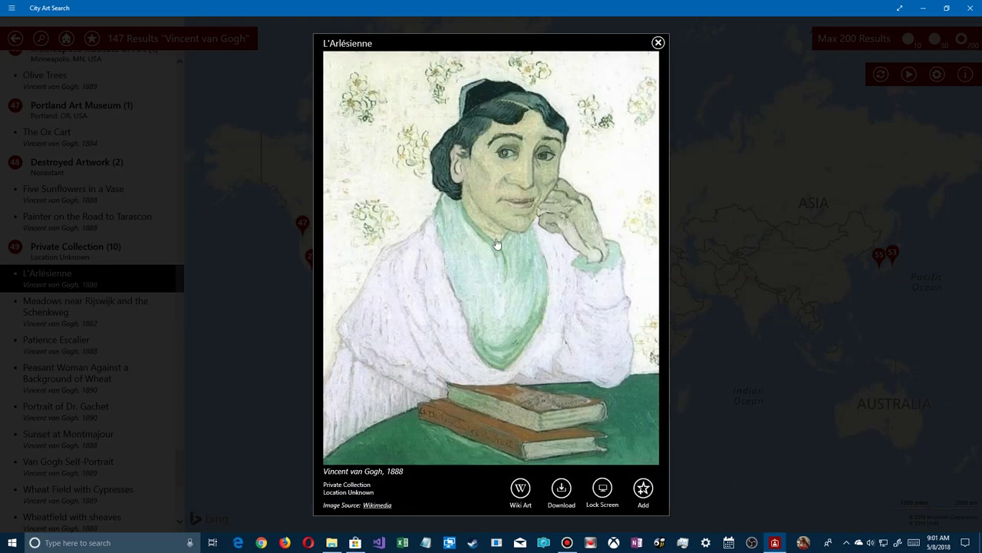
left_click(522, 494)
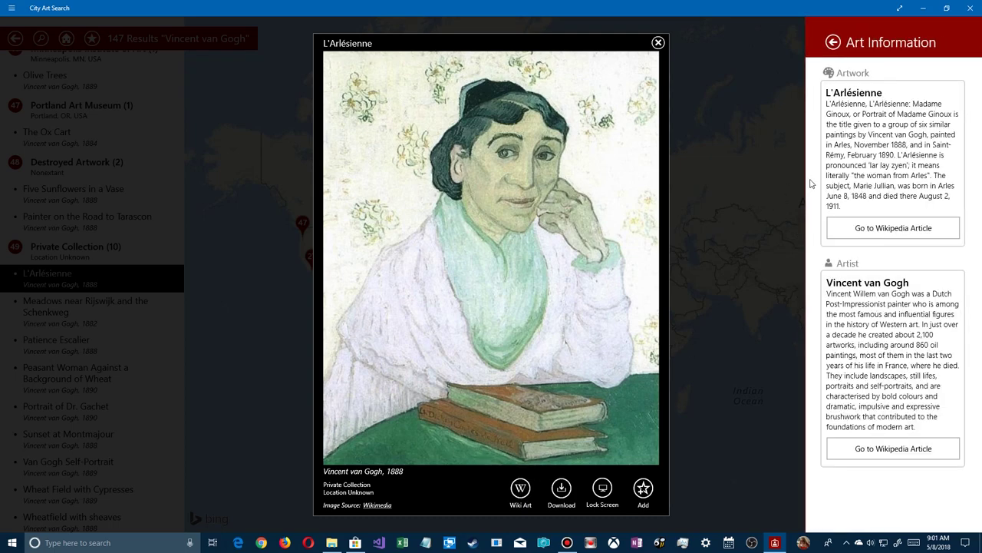
left_click(659, 44)
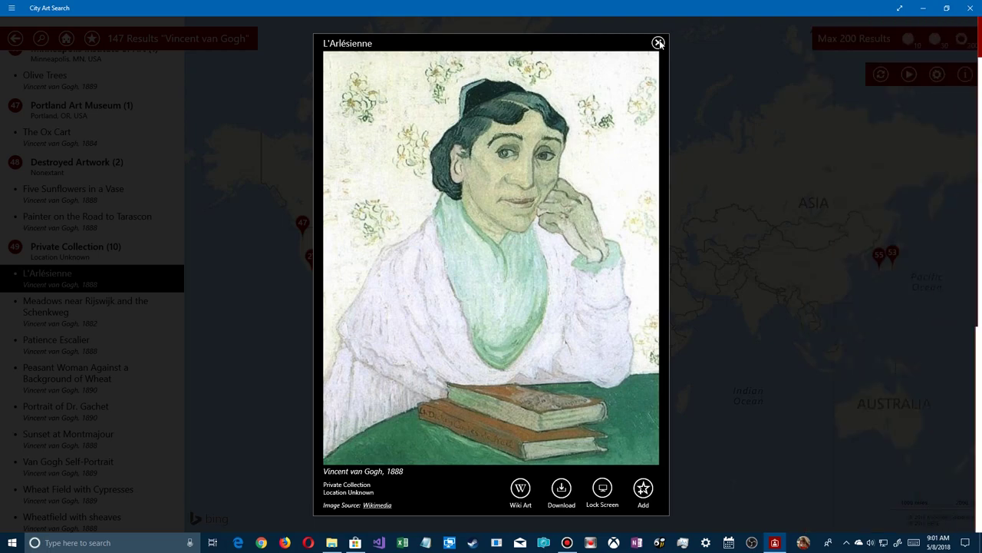
left_click(659, 44)
left_click(73, 307)
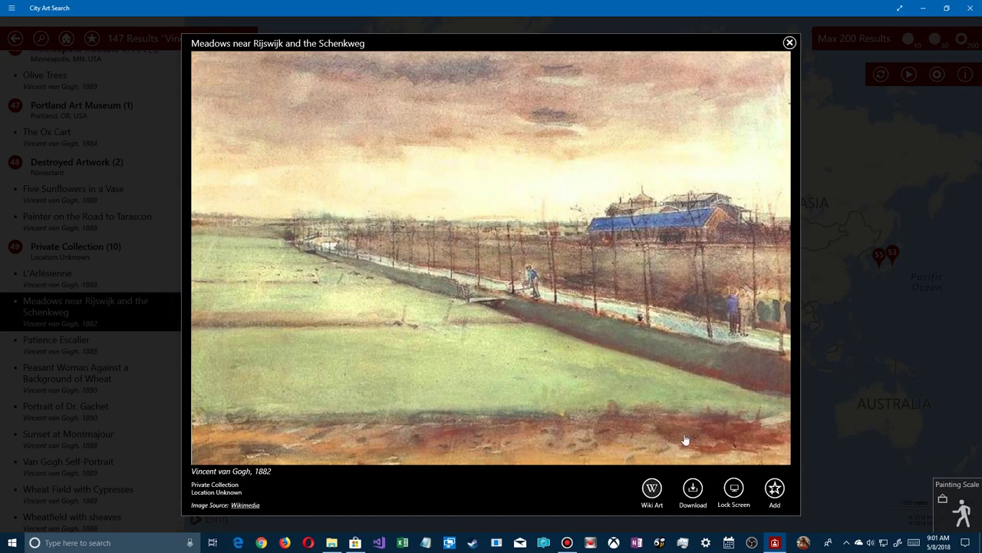
left_click(790, 44)
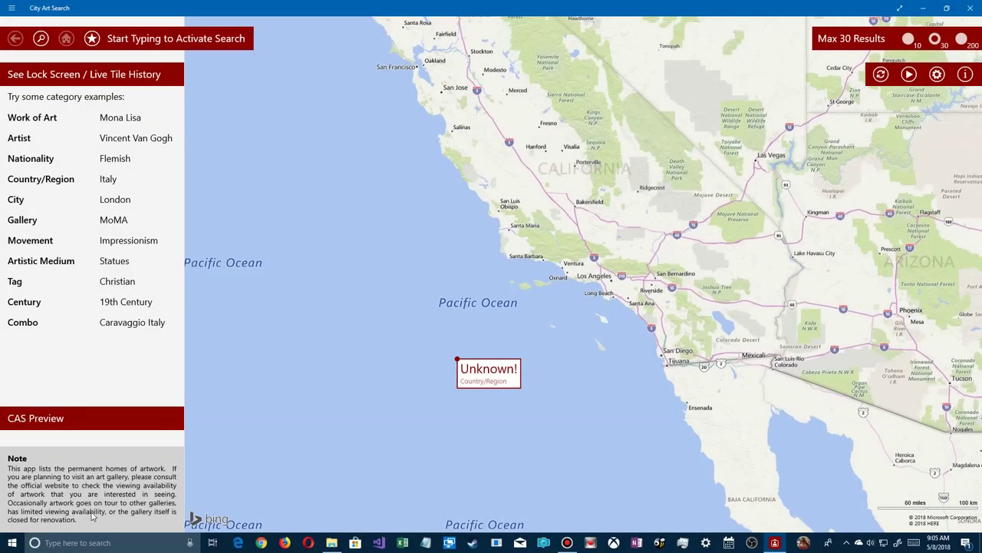
- Lock the PC from the account options to view the lock screen, and return to City Art Search
left_click(13, 543)
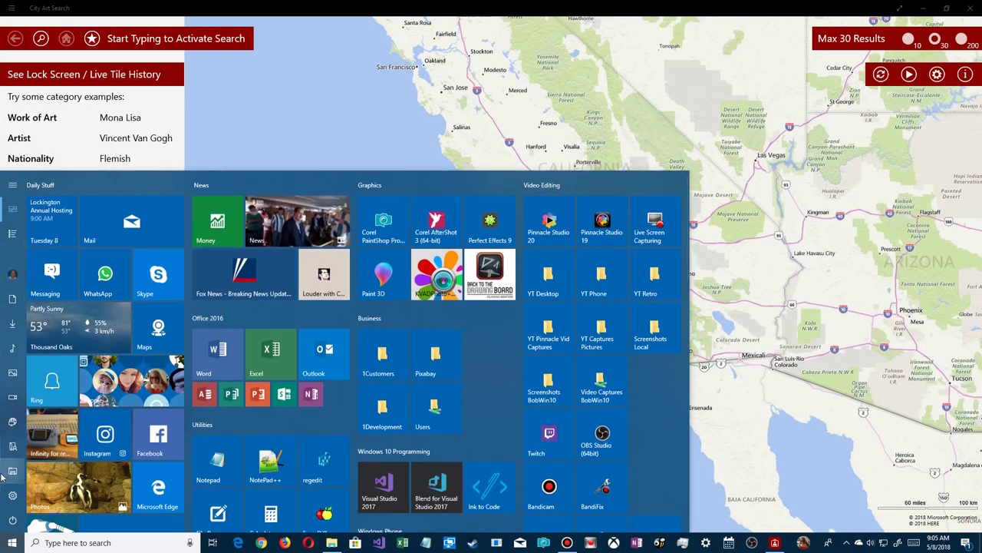
left_click(12, 519)
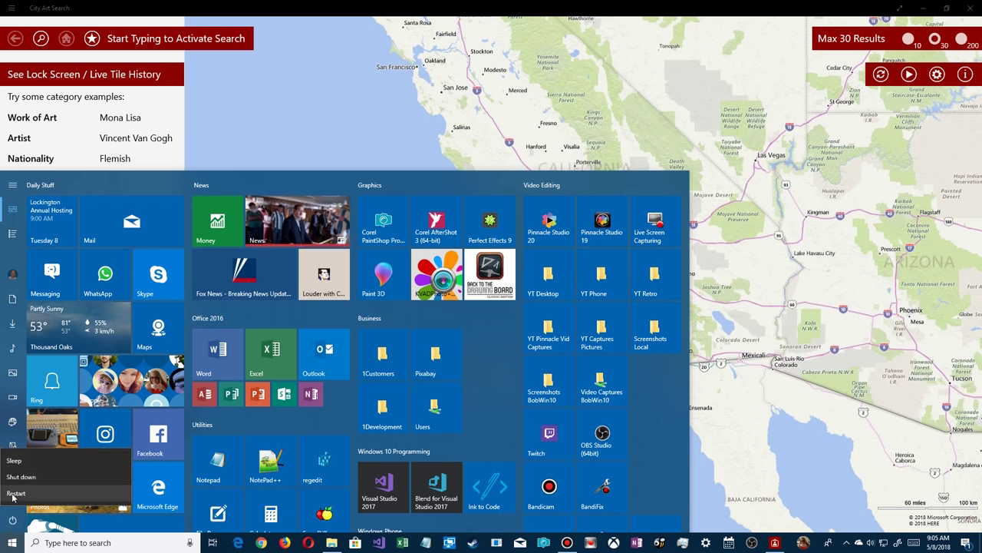
left_click(10, 276)
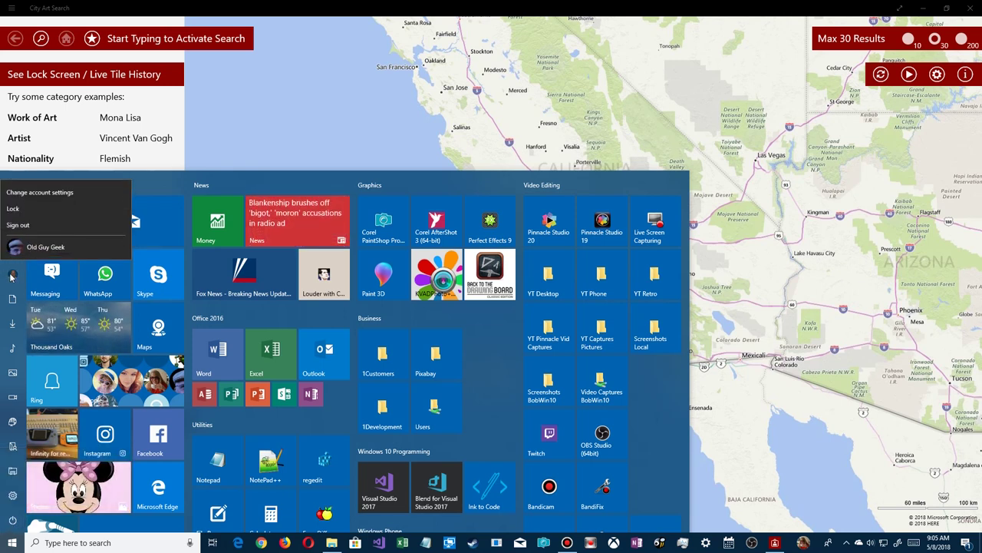
left_click(15, 209)
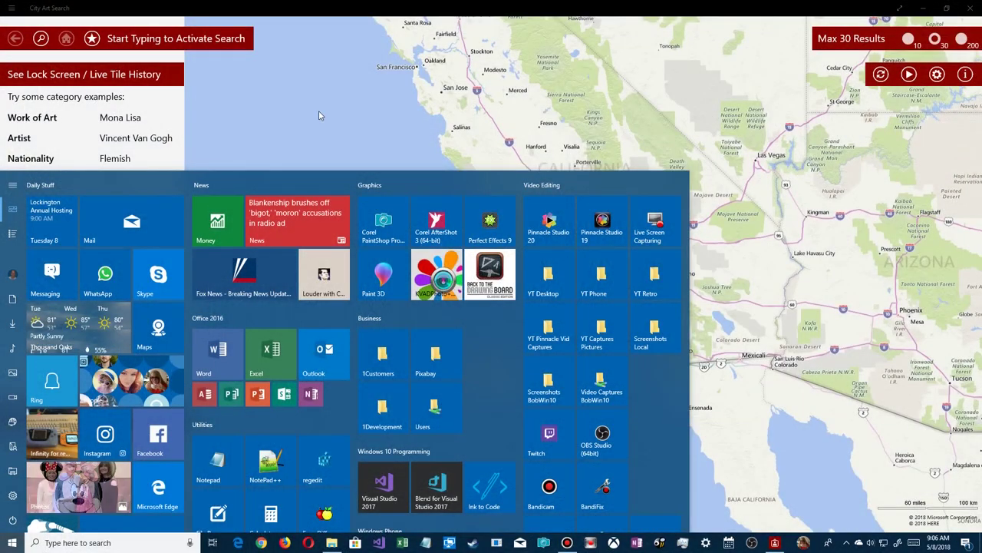
left_click(320, 115)
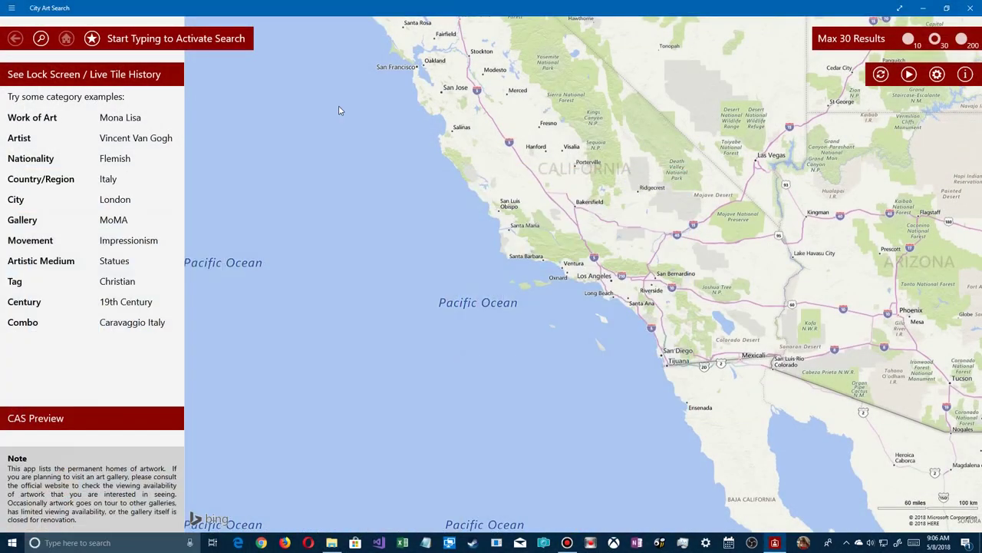
- Open the Windows lock screen settings from the app's options and set the blue ice cave picture as the lock screen background
left_click(937, 74)
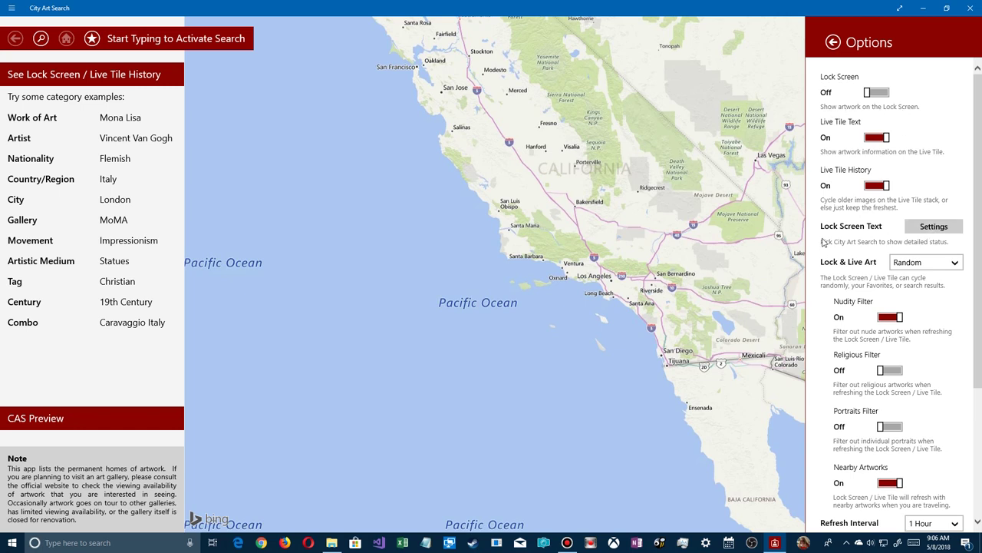
left_click(936, 227)
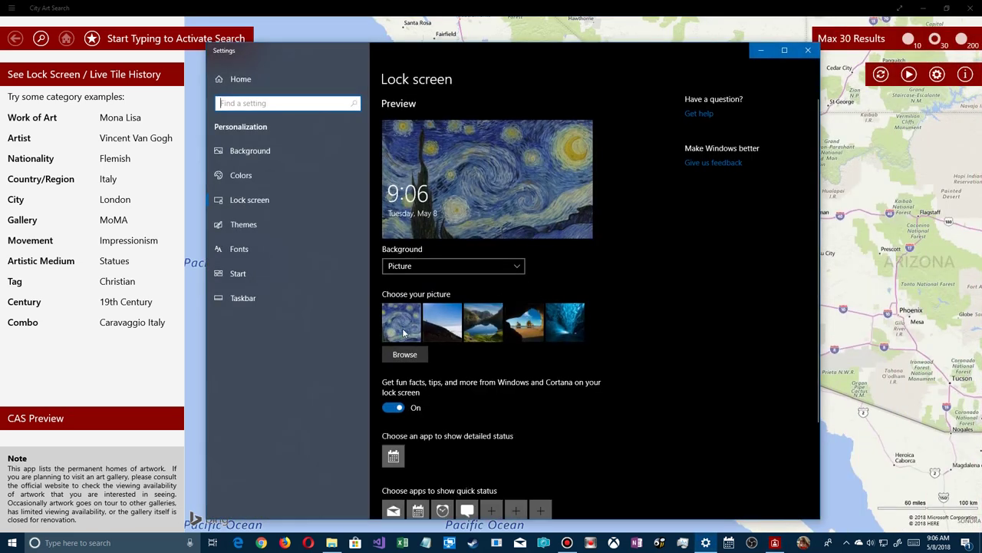
left_click(565, 322)
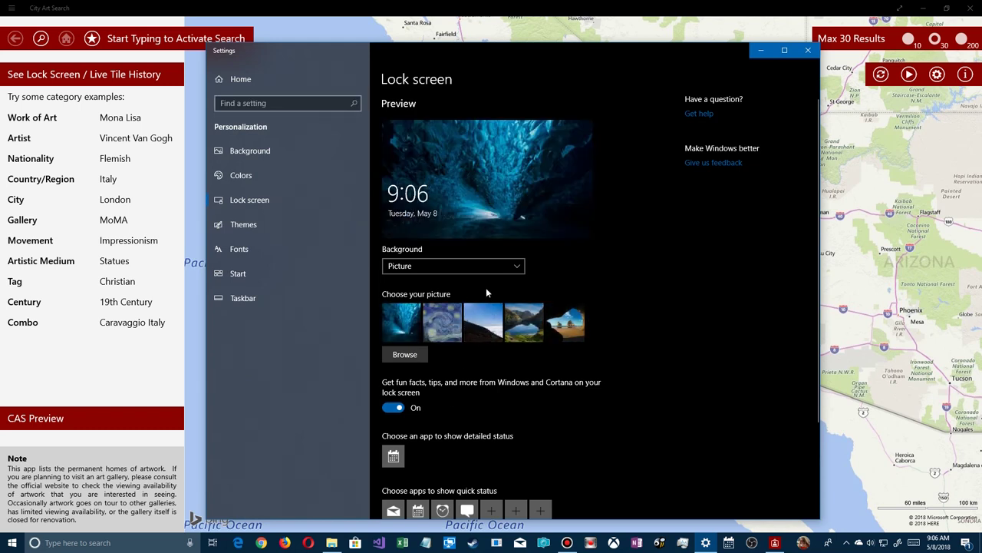
left_click(255, 157)
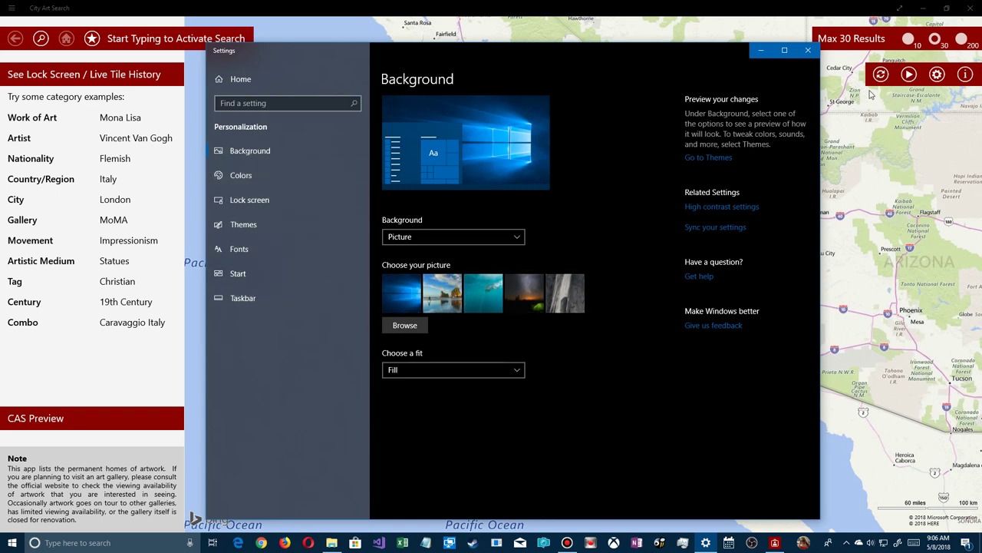
left_click(808, 50)
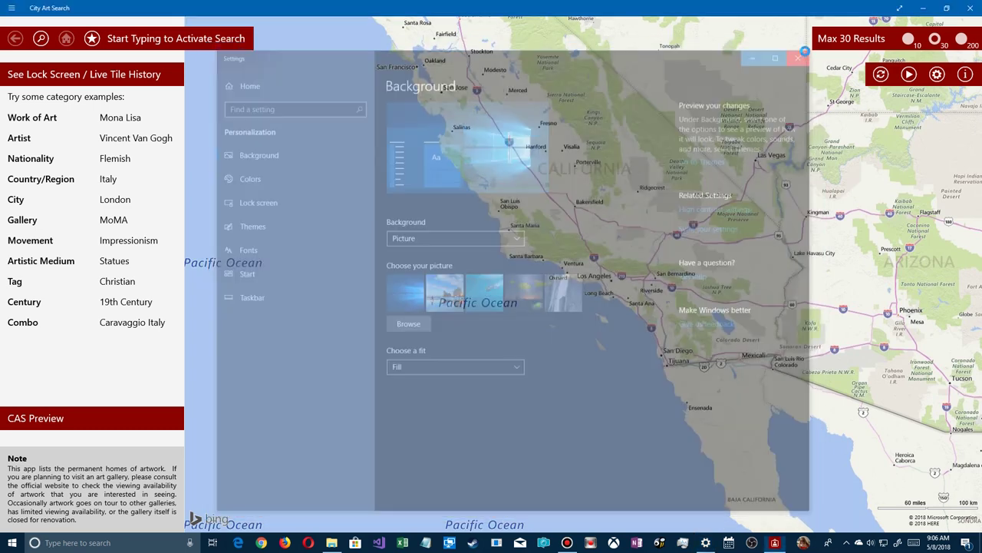
- Bring up the account's lock command and dismiss it, and view the desktop wallpaper before returning to City Art Search
left_click(11, 542)
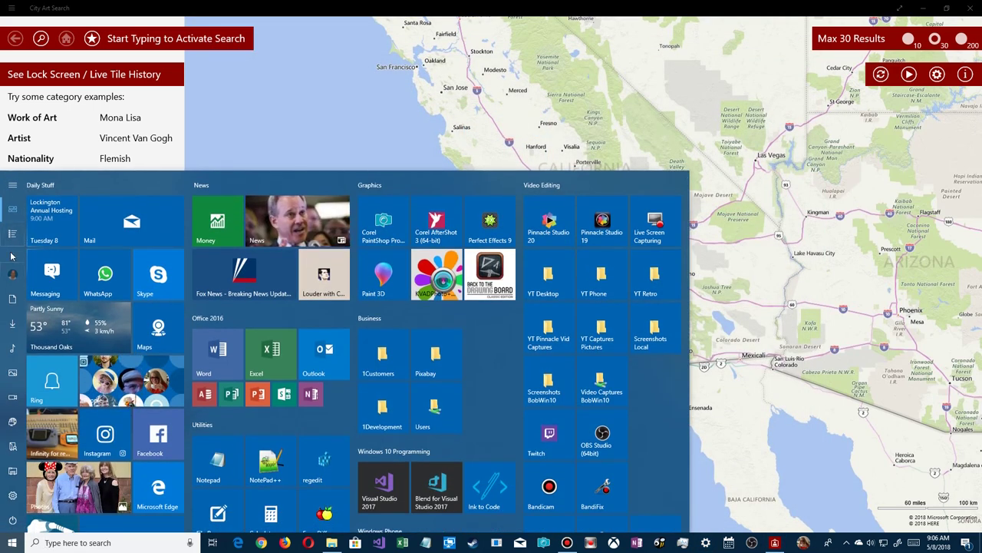
left_click(11, 274)
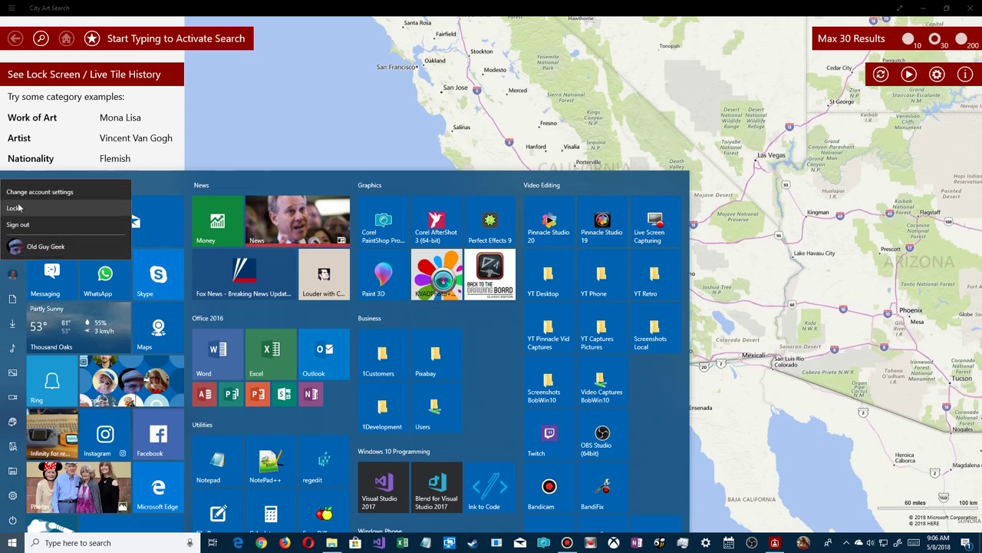
key("Escape")
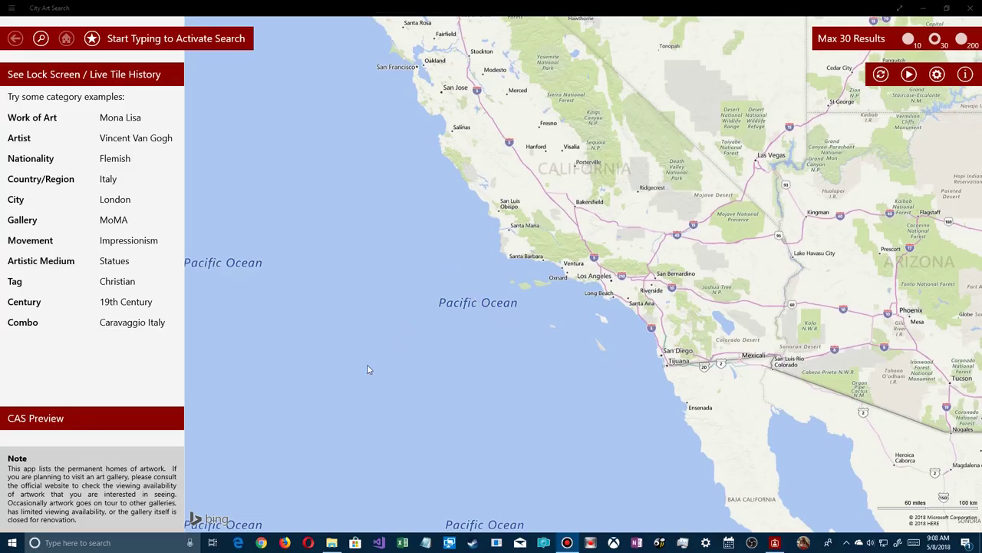
left_click(924, 10)
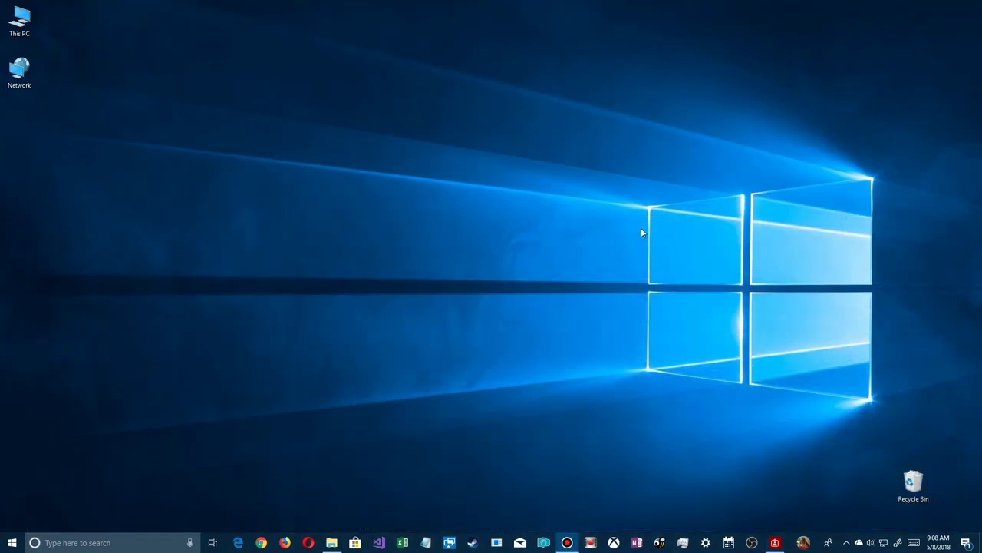
left_click(775, 543)
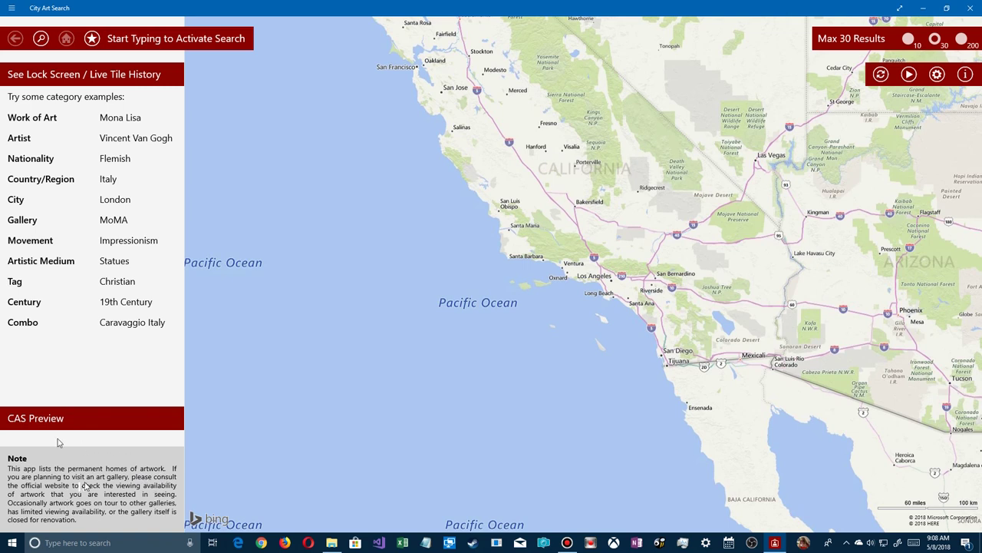
- Install CAS Preview from the Microsoft Store, closing City Art Search, and launch the new app with precise location access allowed
left_click(38, 422)
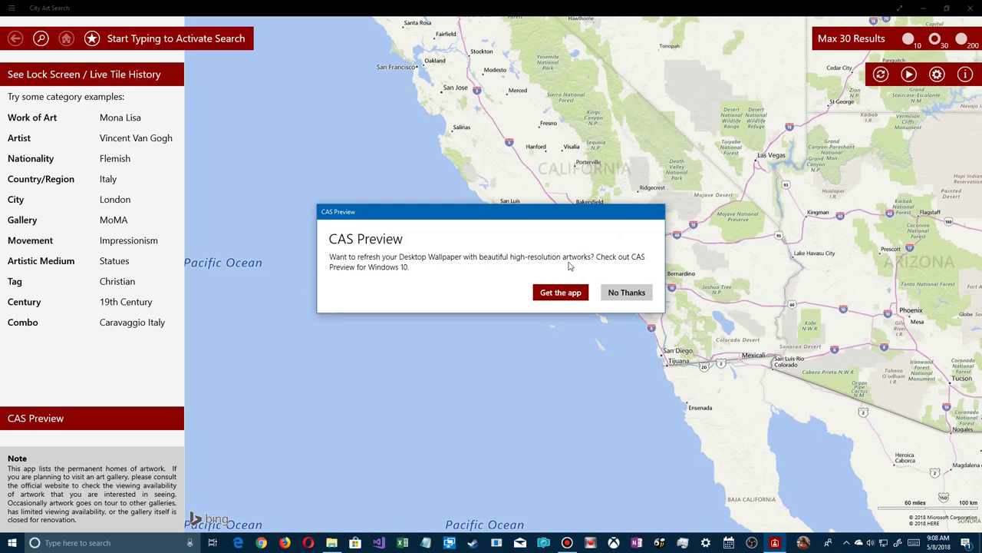
left_click(568, 292)
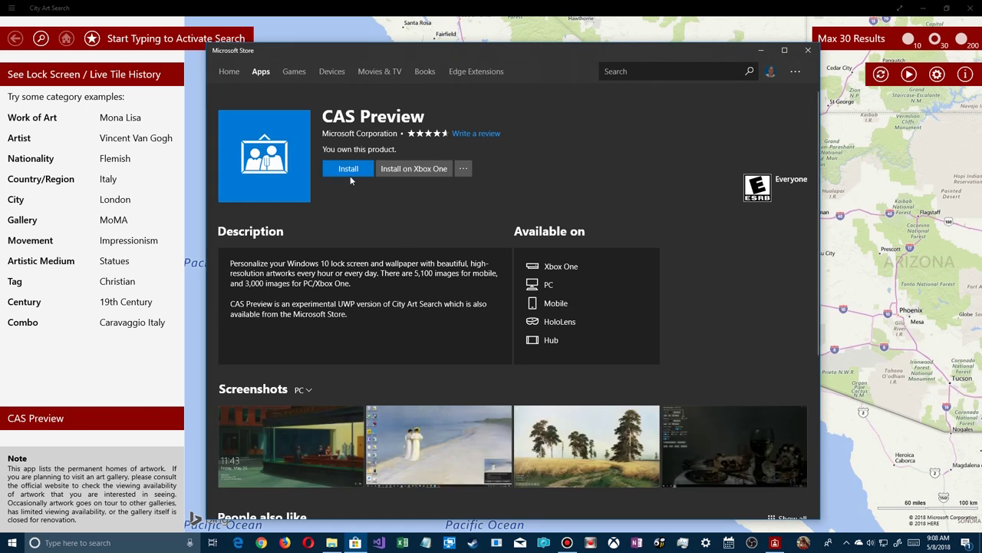
left_click(349, 171)
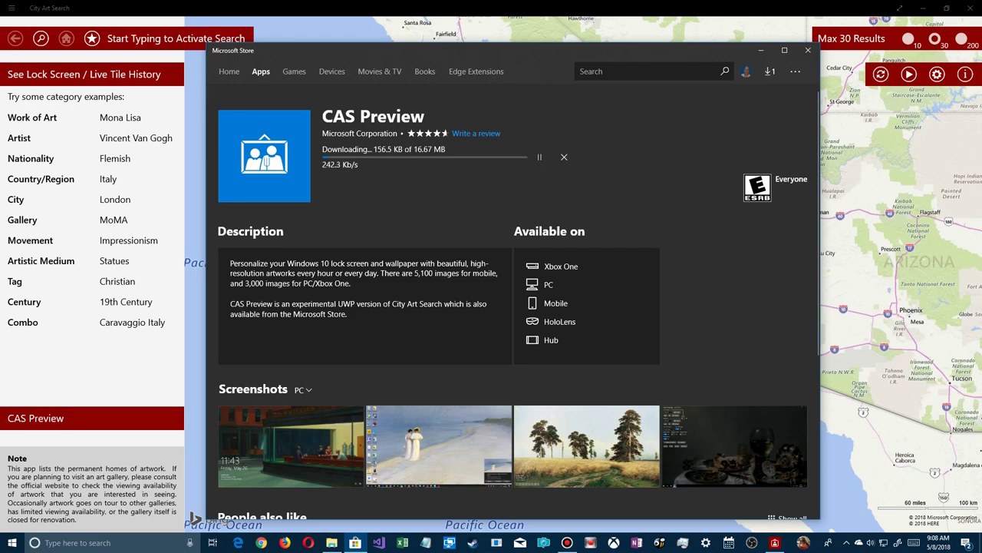
left_click(971, 9)
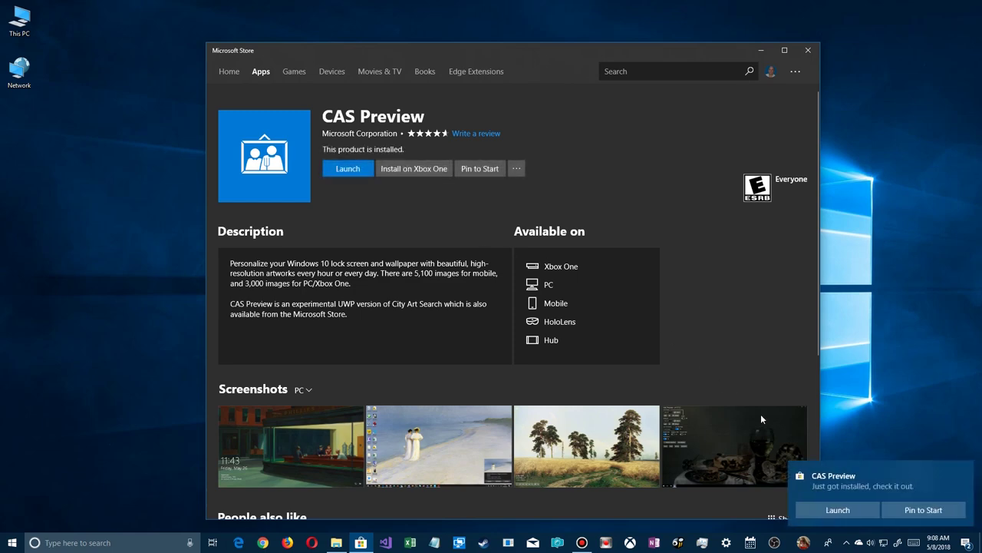
left_click(836, 511)
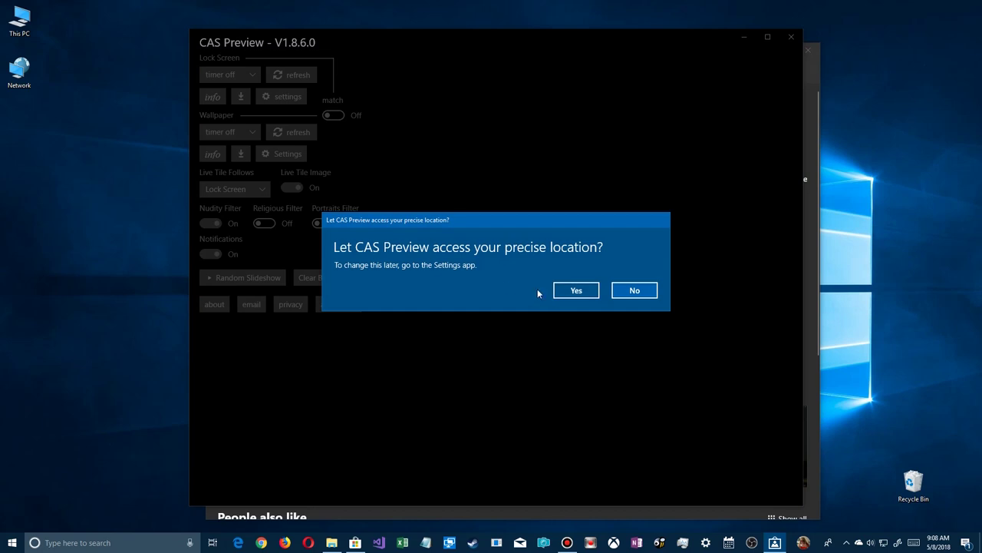
left_click(576, 291)
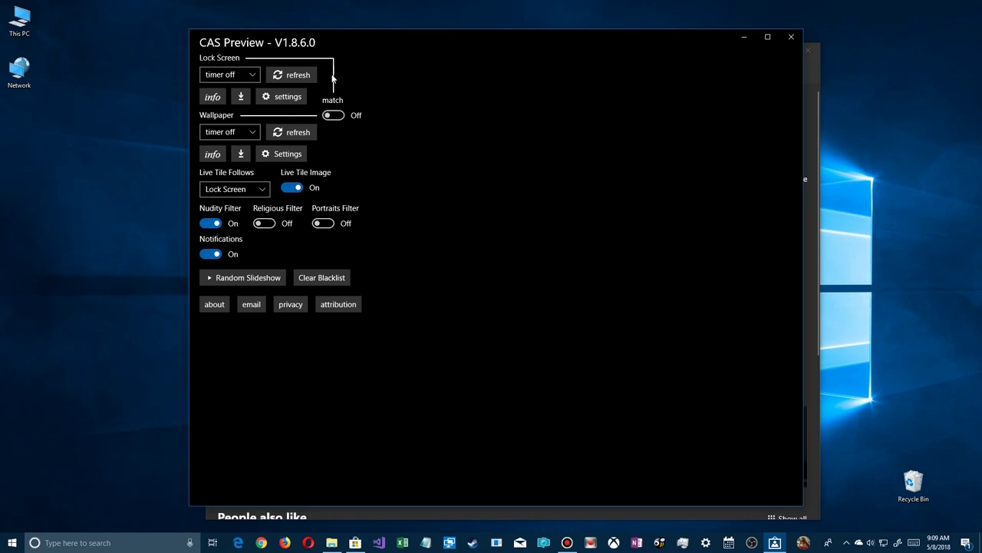
- Turn on matching between the lock screen and wallpaper in CAS Preview, and play the random artwork slideshow
left_click(335, 115)
left_click(255, 189)
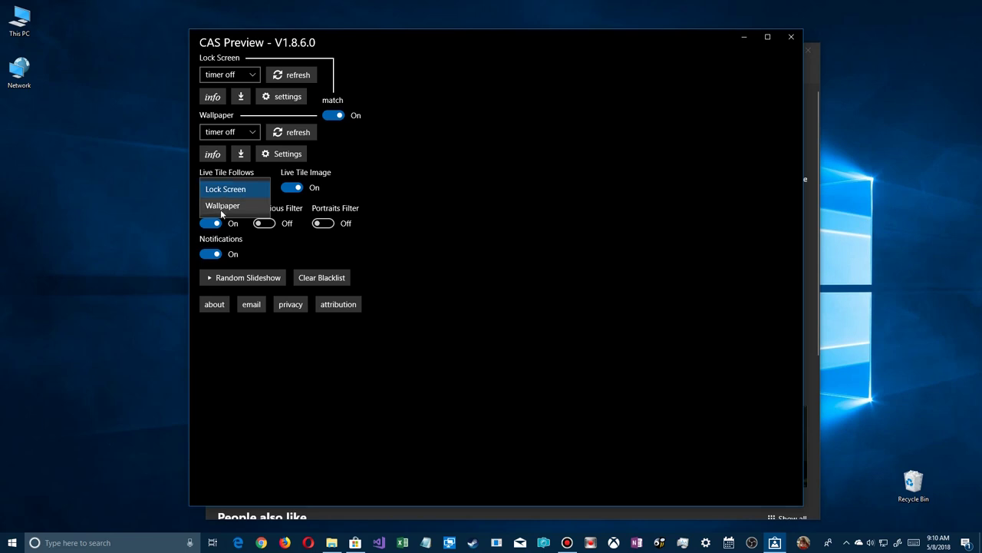
left_click(408, 181)
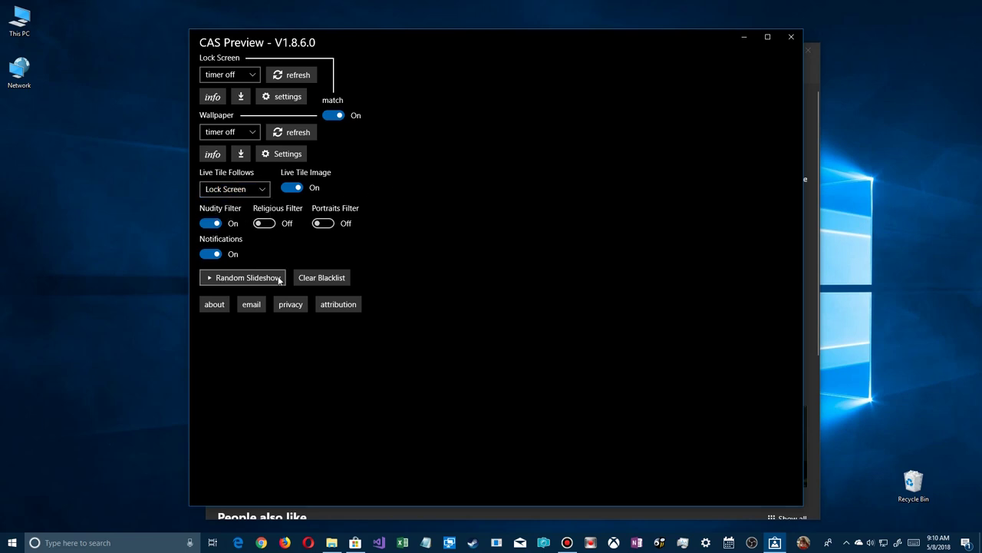
left_click(235, 278)
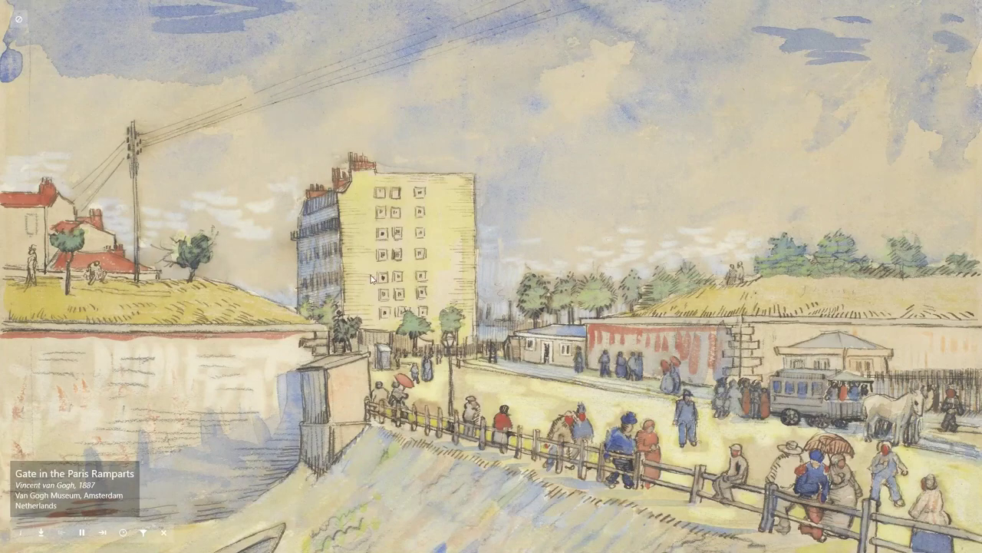
left_click(547, 254)
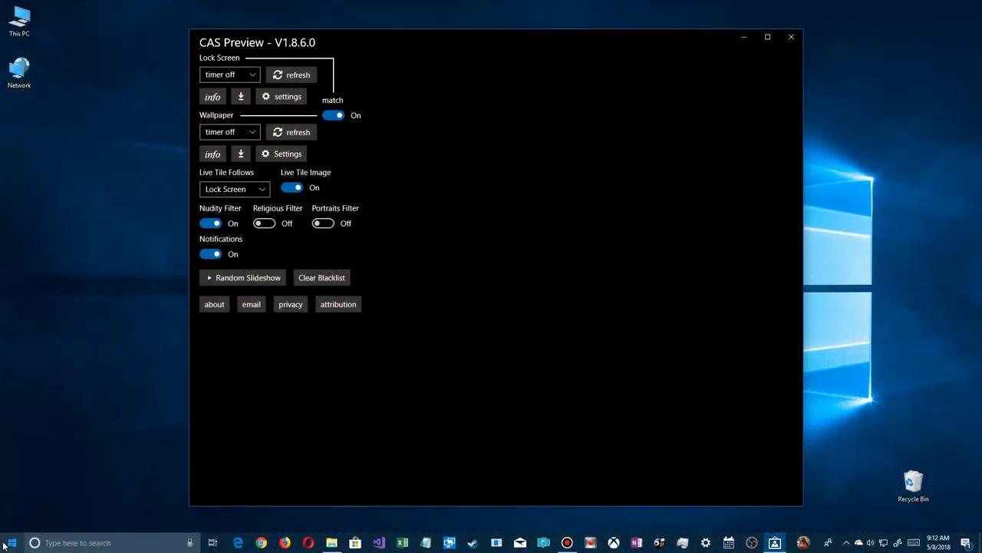
- Switch to City Art Search, turn on its Lock Screen artwork option, and minimize it to return to CAS Preview
left_click(13, 542)
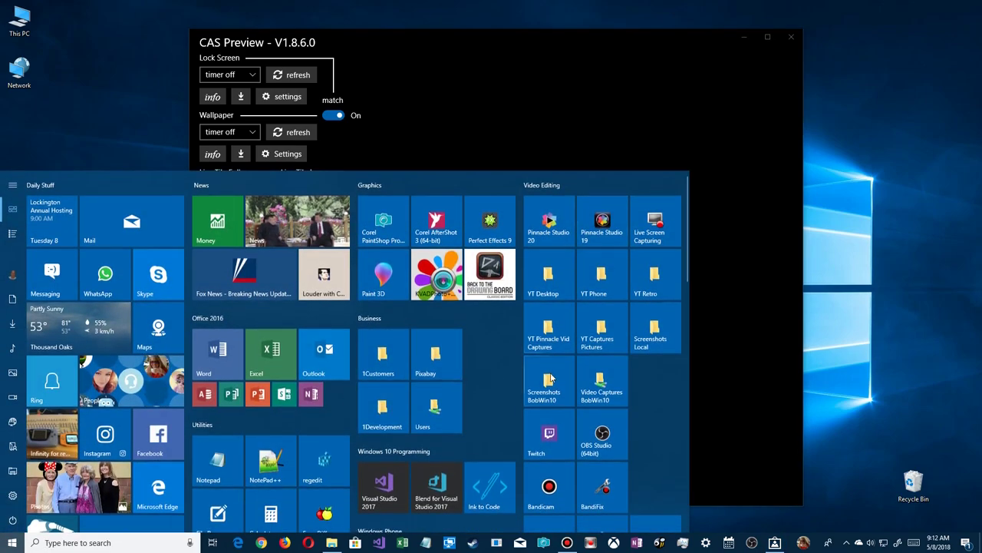
scroll(660, 330, "down", 5)
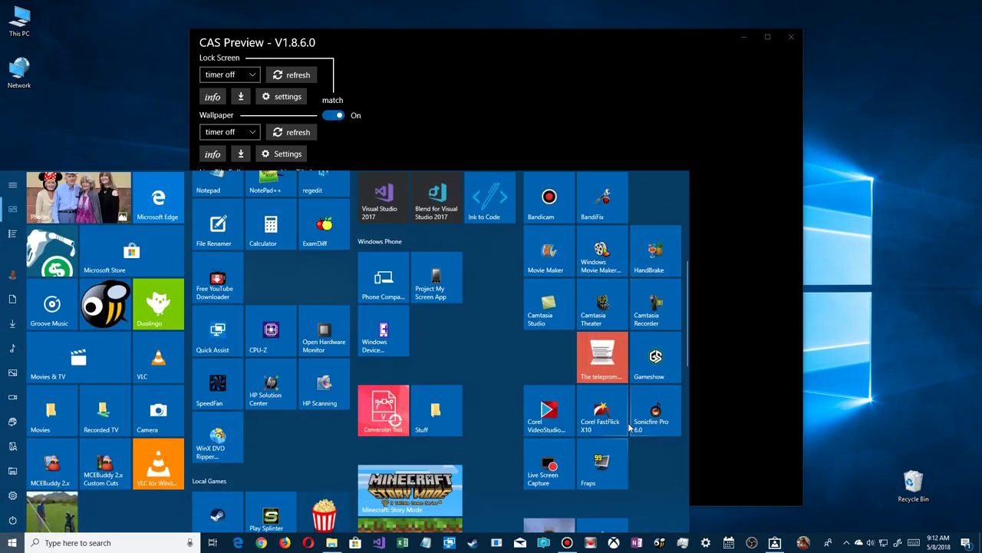
scroll(644, 353, "down", 2)
left_click(550, 399)
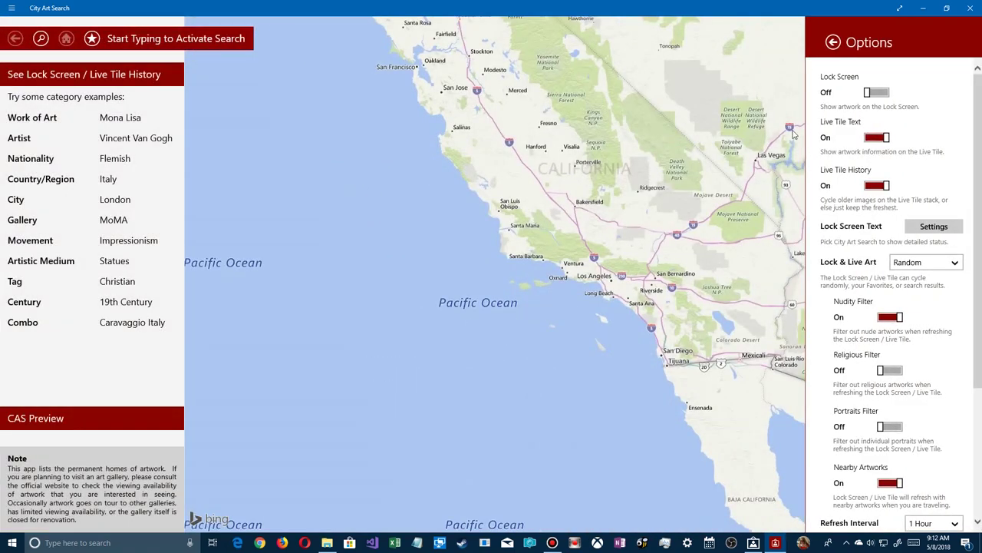
left_click(883, 94)
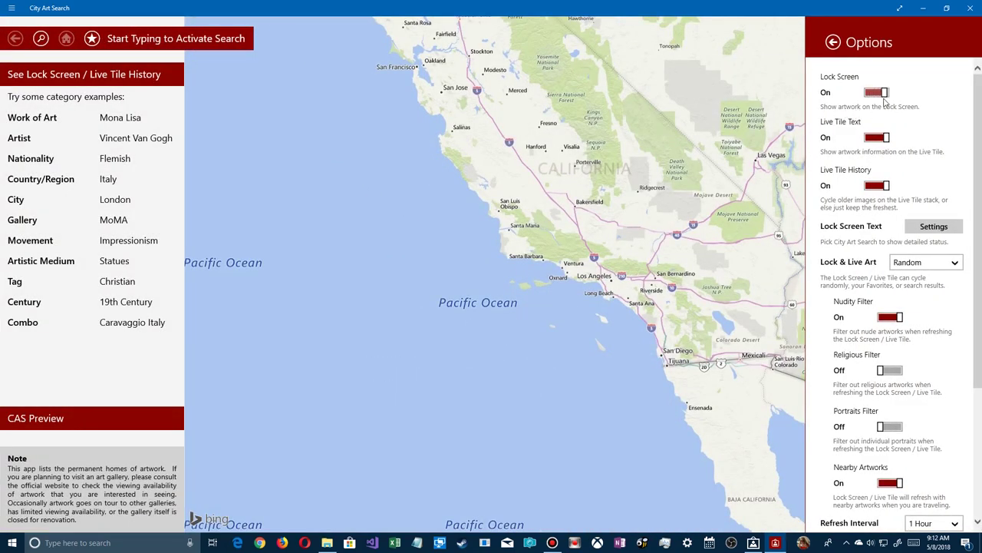
left_click(923, 9)
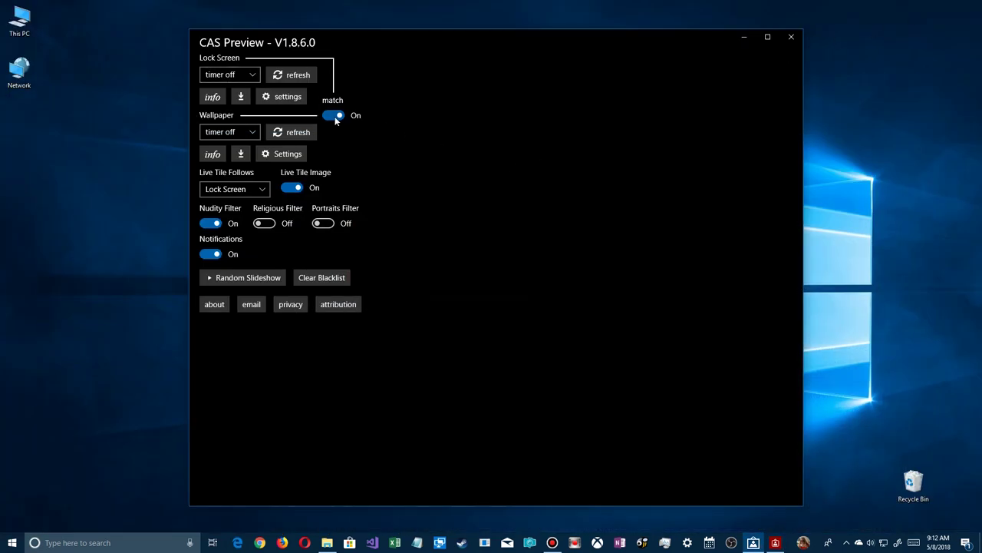
- Refresh the wallpaper artwork in CAS Preview and lock the account to view the matching lock screen
left_click(286, 132)
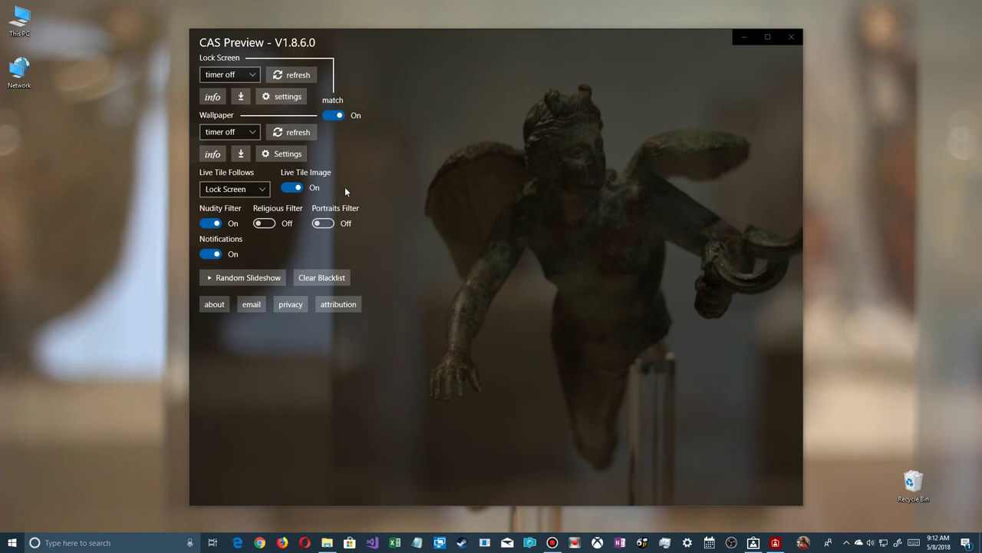
left_click(12, 542)
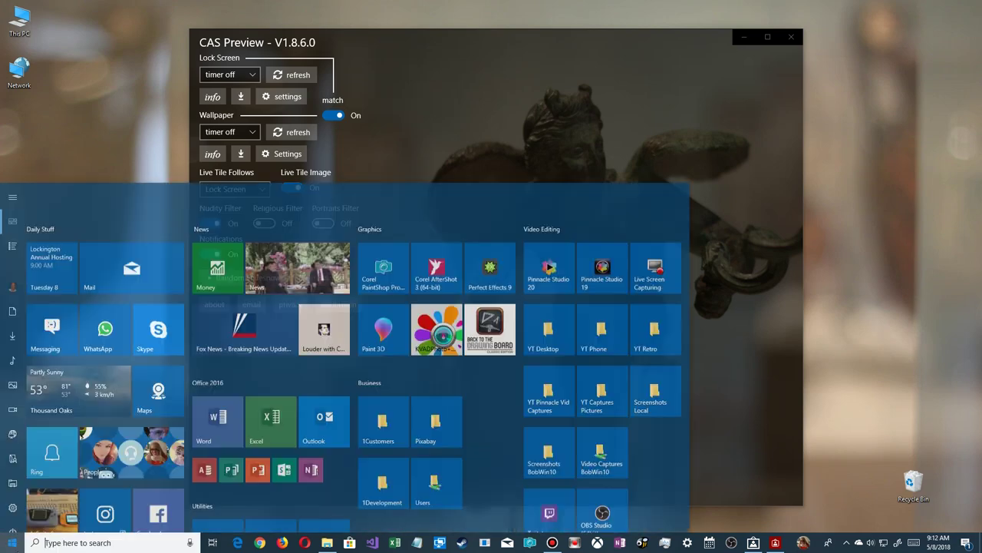
left_click(13, 274)
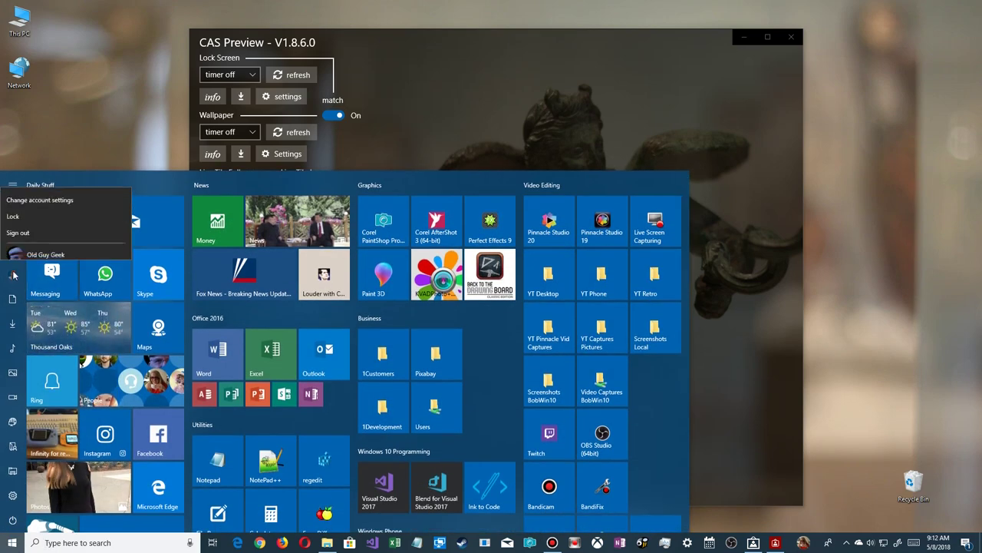
left_click(13, 209)
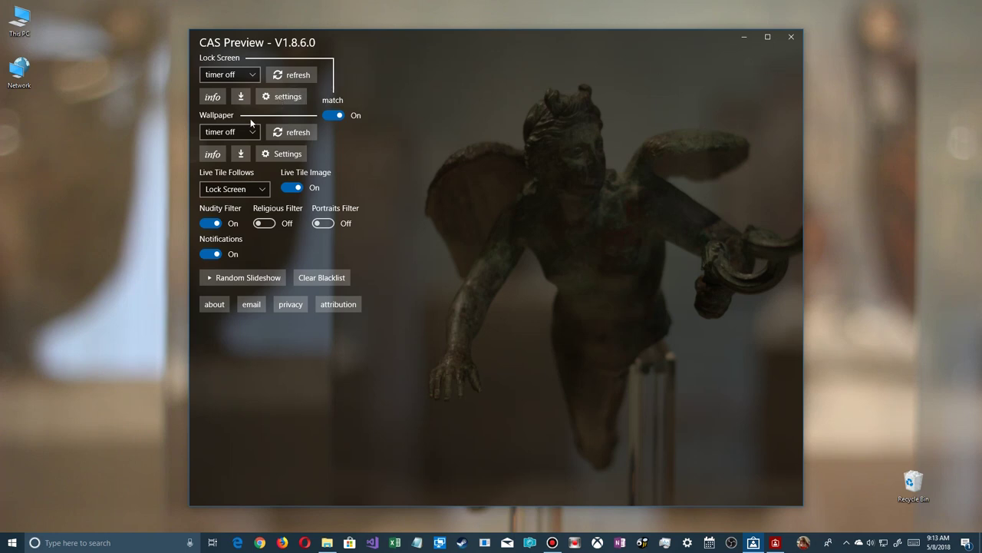
- Look over the lock screen timer intervals, and refresh the matched wallpaper artwork twice
left_click(227, 76)
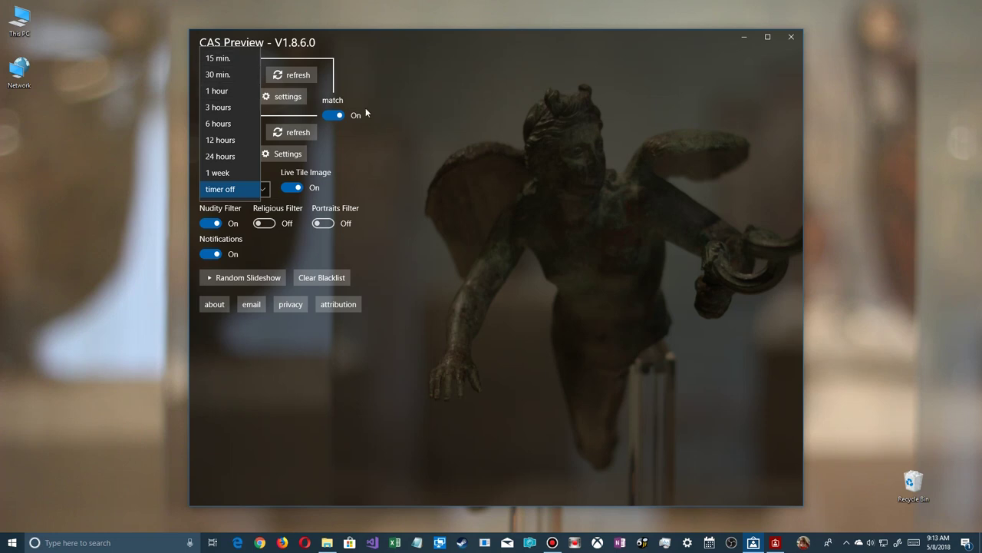
left_click(459, 107)
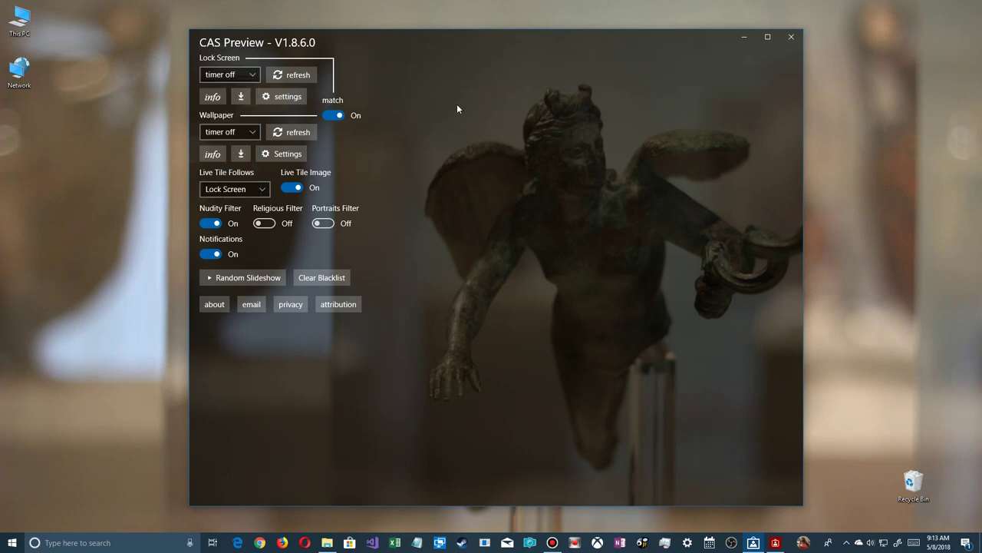
left_click(279, 135)
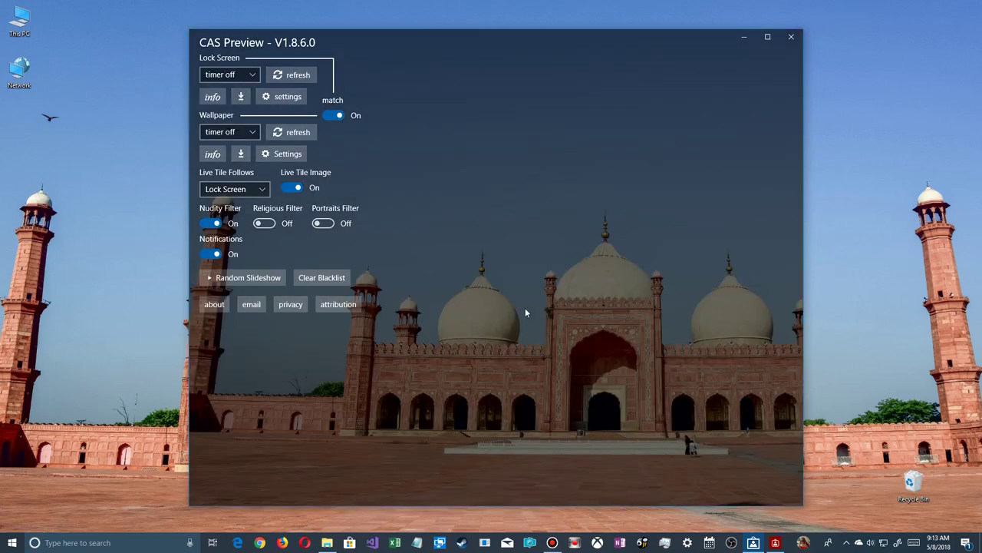
left_click(249, 119)
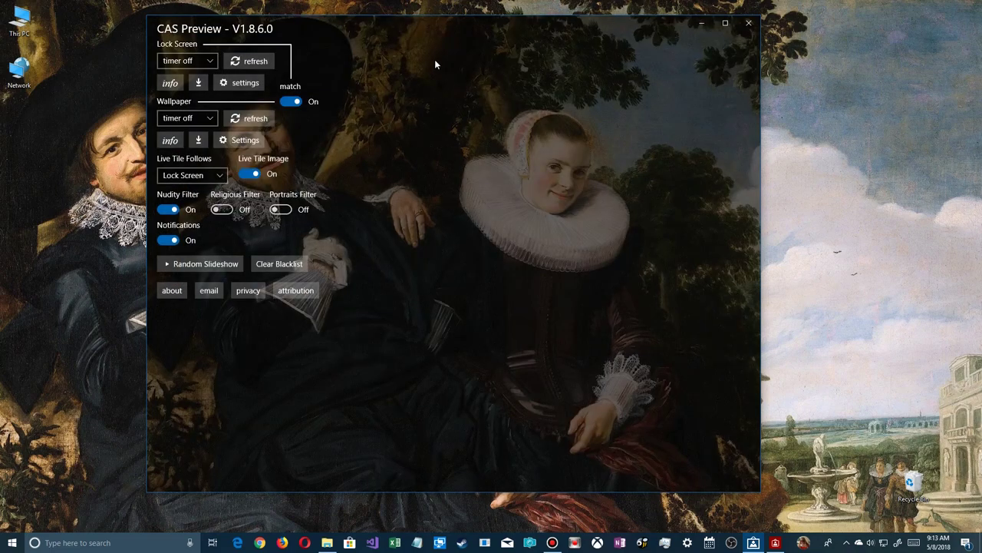
- View the new wallpaper on the bare desktop, and read the art info for both the lock screen and the wallpaper
left_click(699, 24)
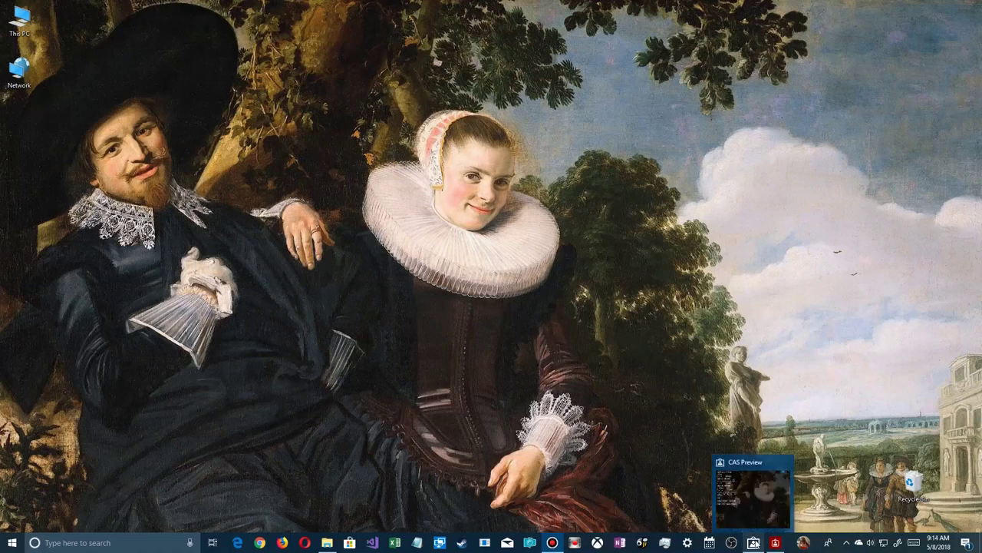
left_click(754, 542)
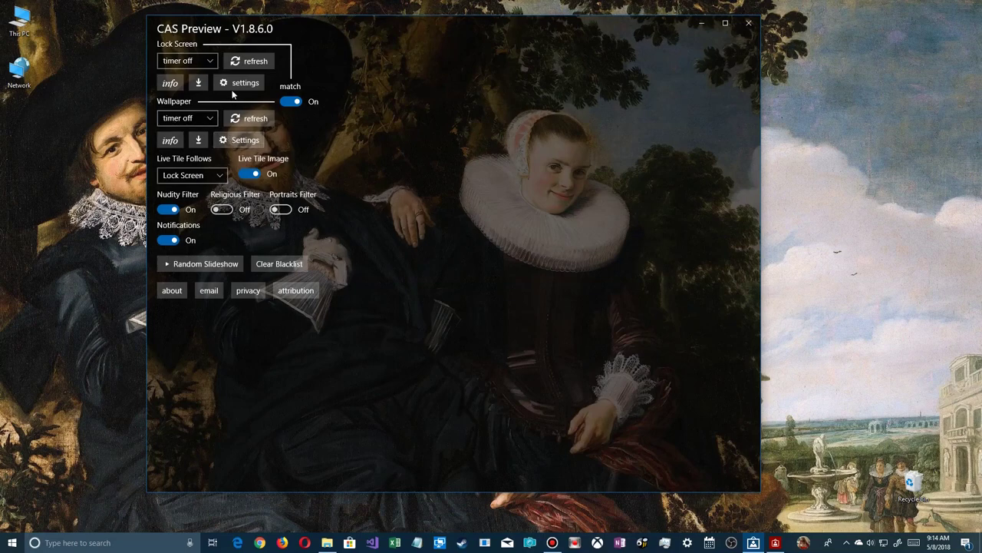
left_click(170, 83)
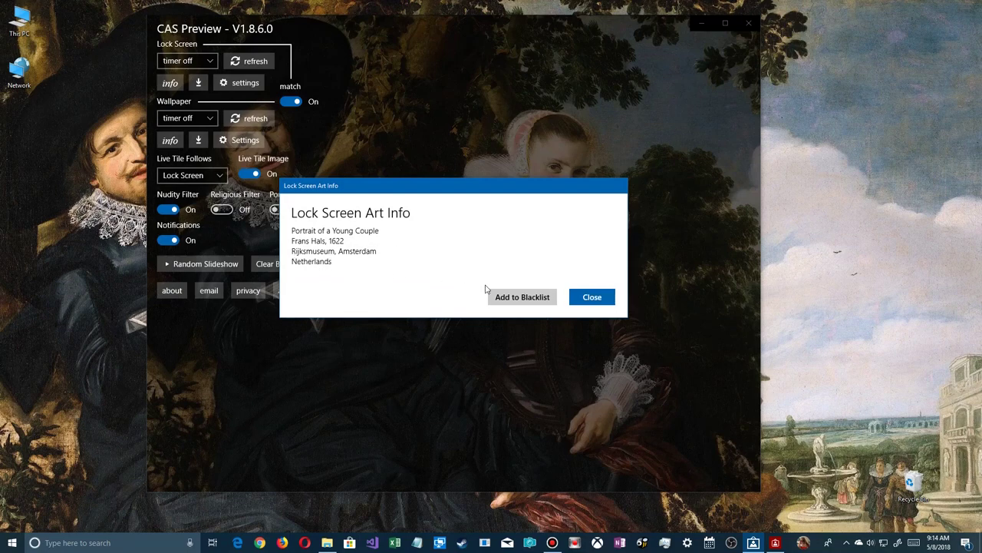
left_click(591, 297)
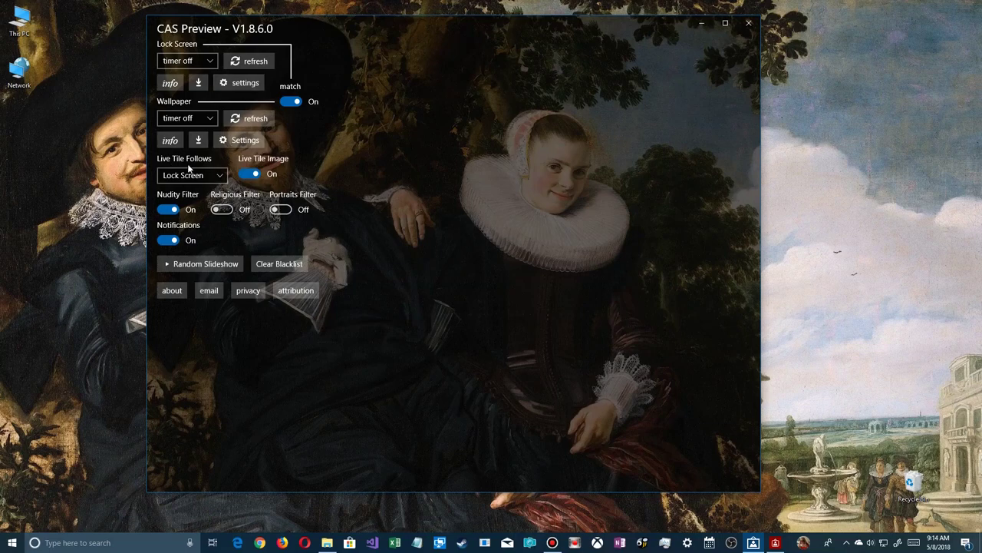
left_click(170, 140)
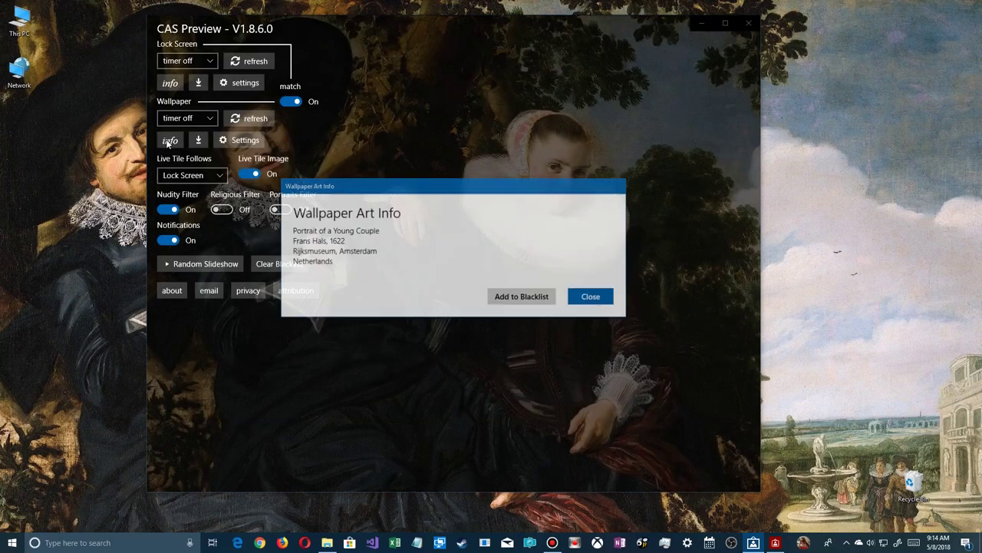
left_click(592, 298)
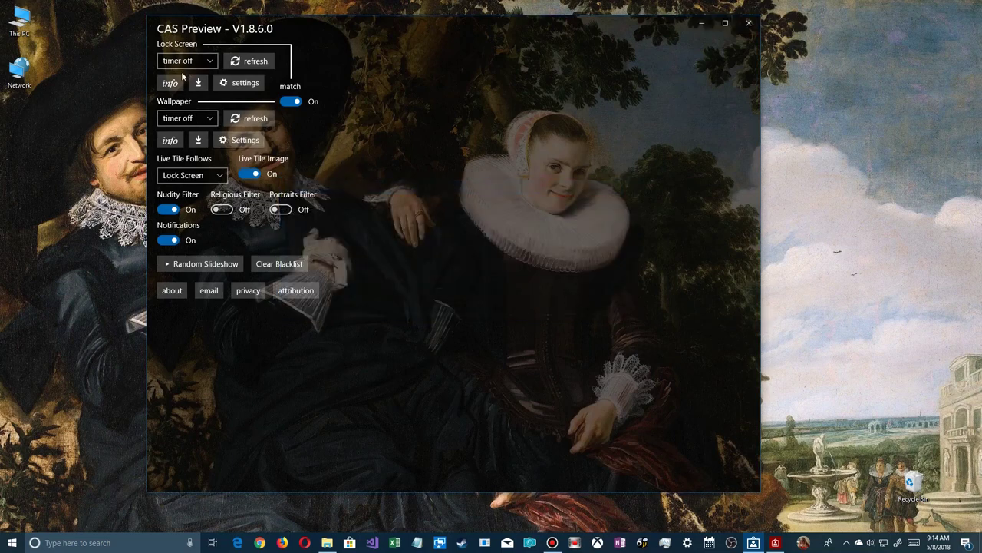
- Add the current wallpaper artwork to the blacklist with an immediate refresh, and close CAS Preview
left_click(170, 139)
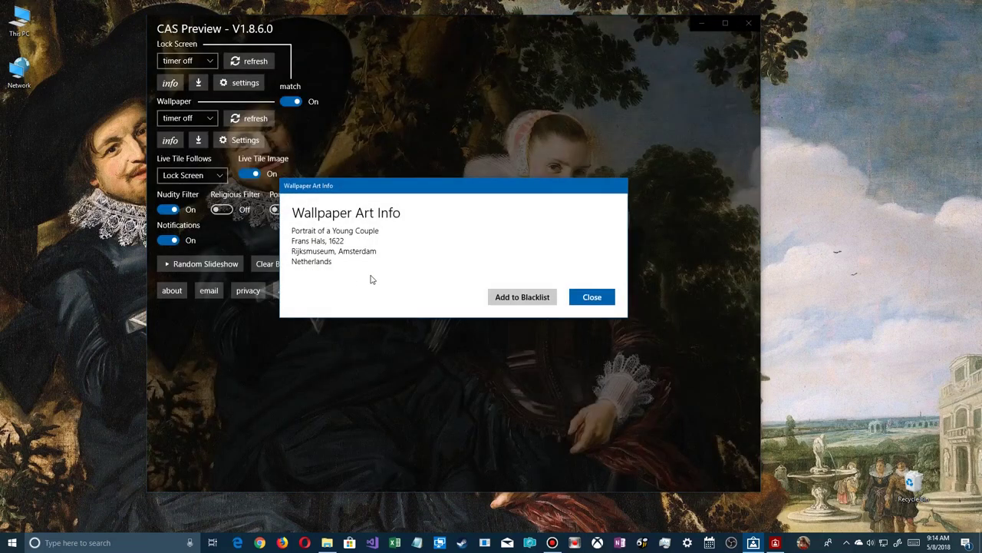
left_click(514, 299)
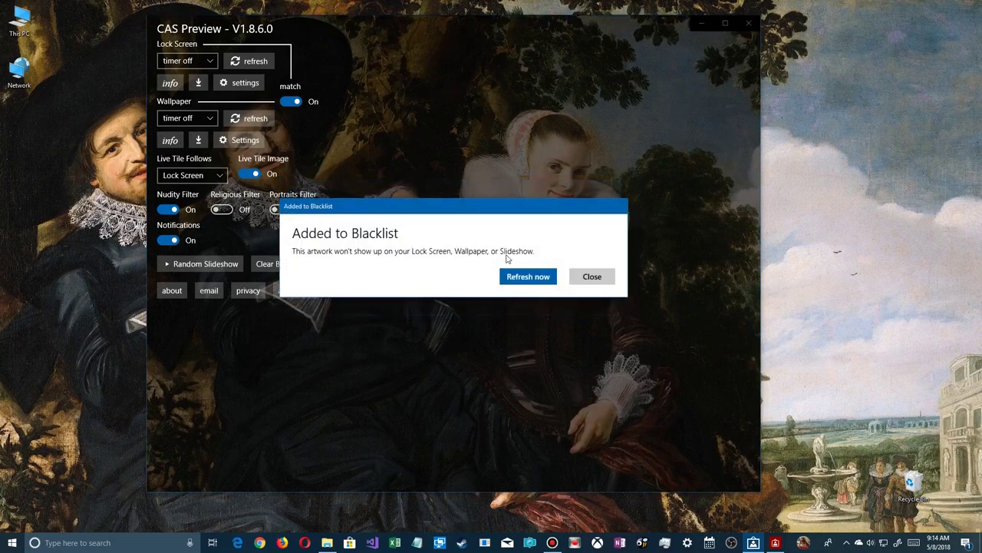
left_click(528, 278)
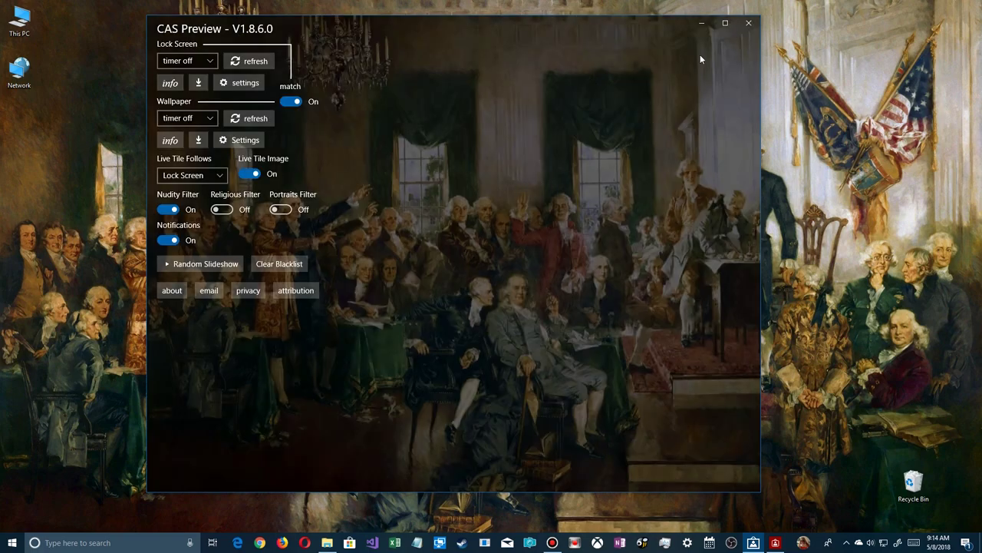
left_click(748, 23)
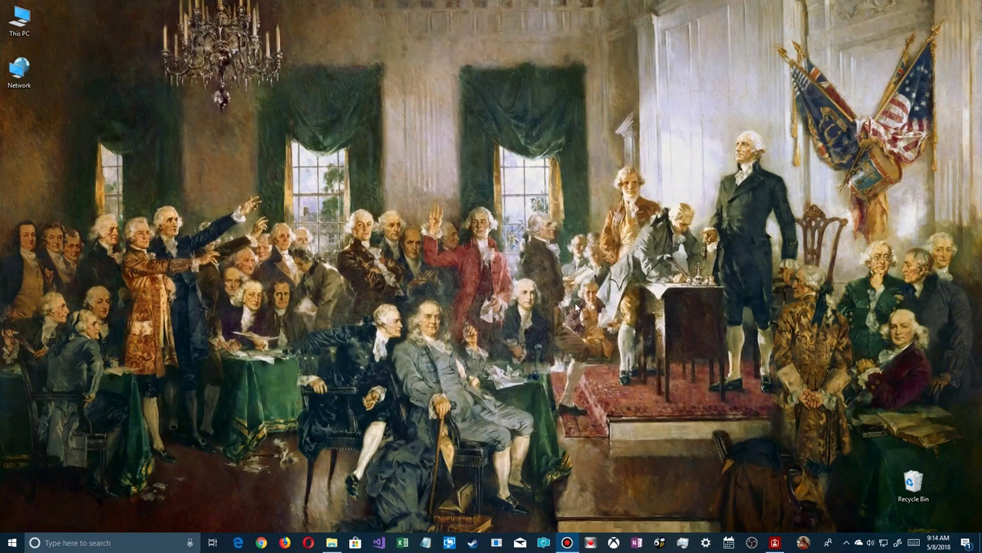